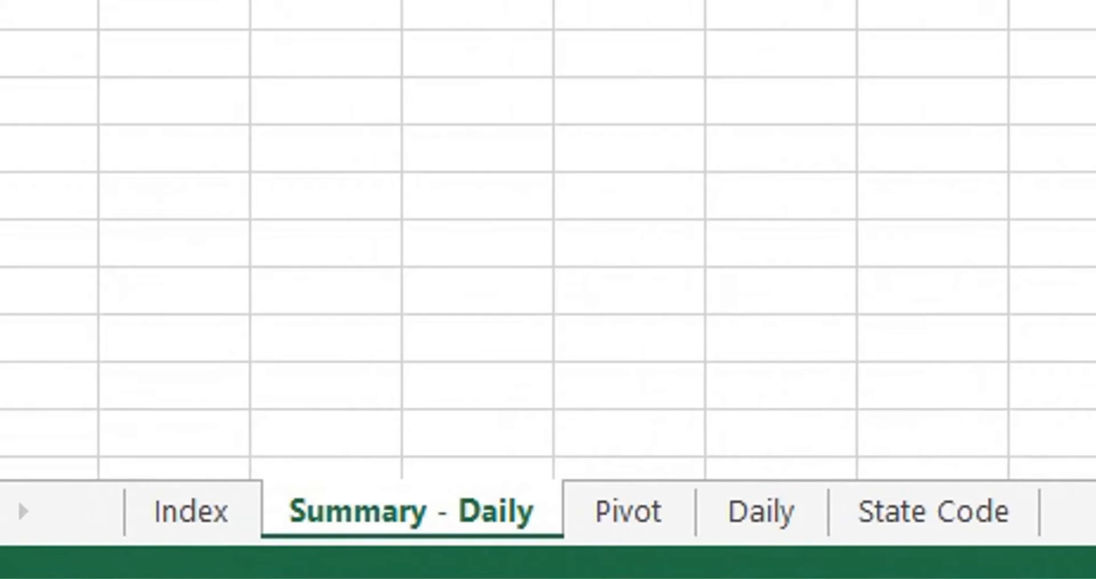
- Insert a slicer for the Status field from the Daily Trend PivotTable on the Pivot sheet
scroll(548, 240, "down", 1)
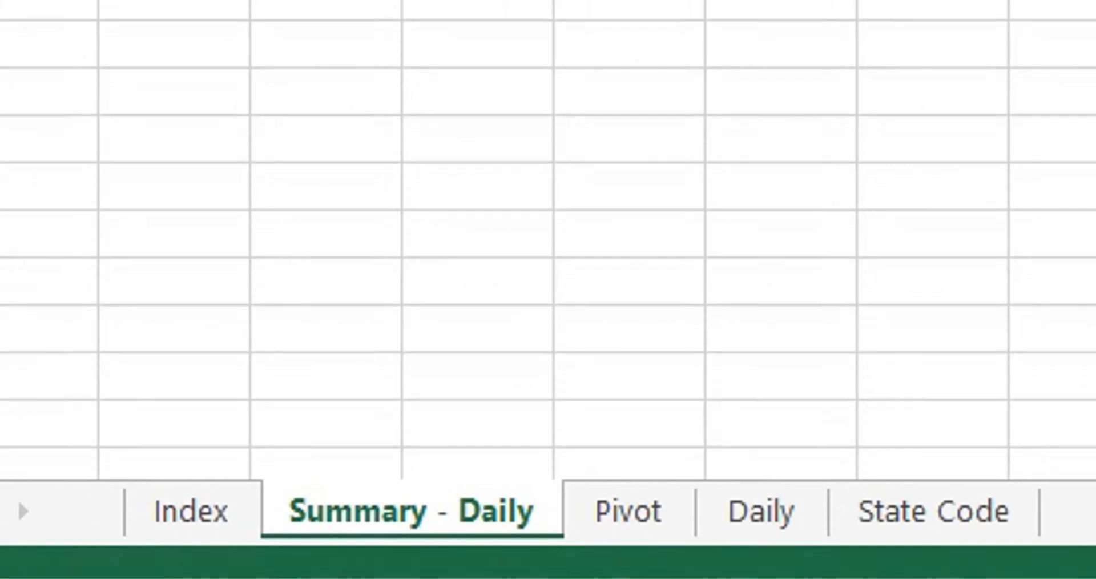
left_click(644, 520)
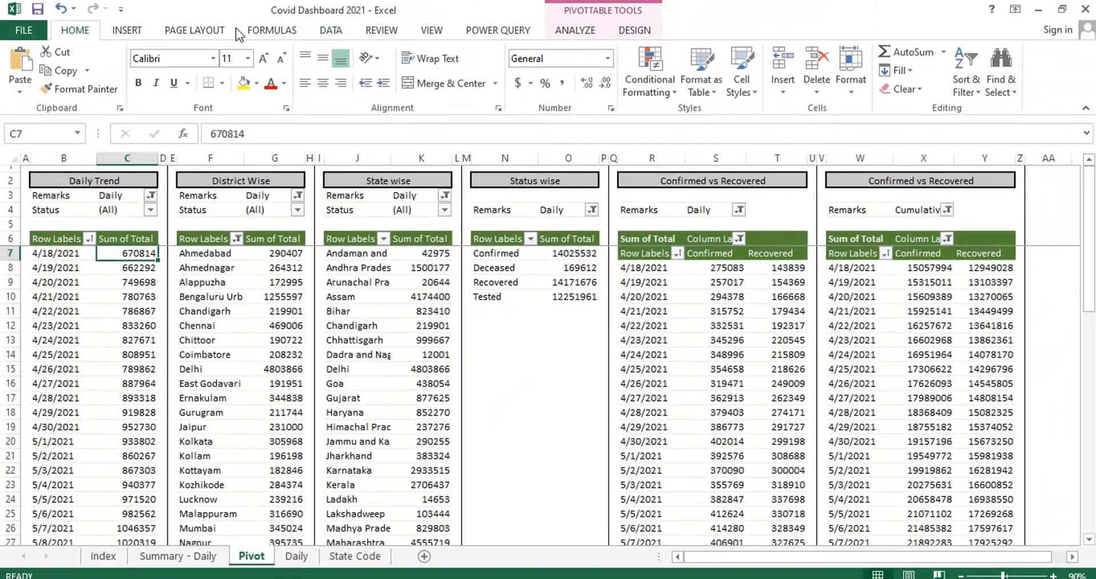
left_click(135, 34)
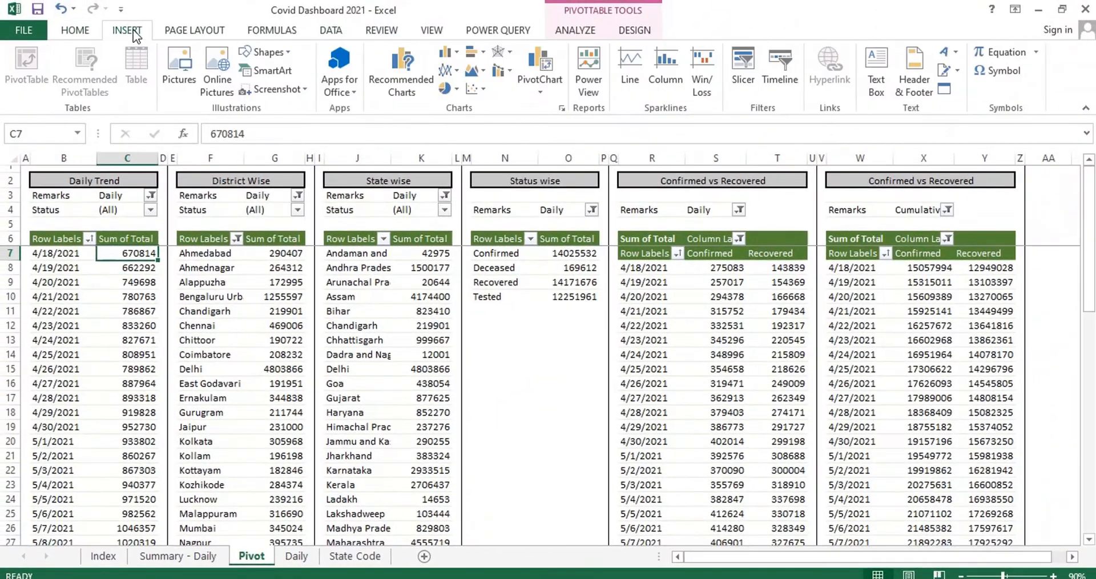
left_click(743, 65)
left_click(472, 236)
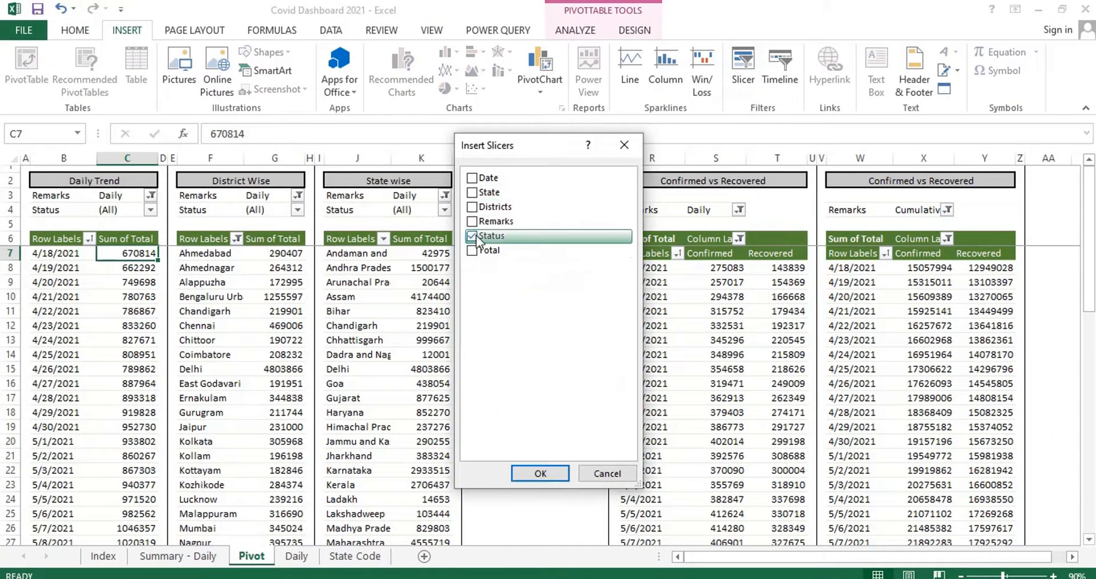
left_click(540, 472)
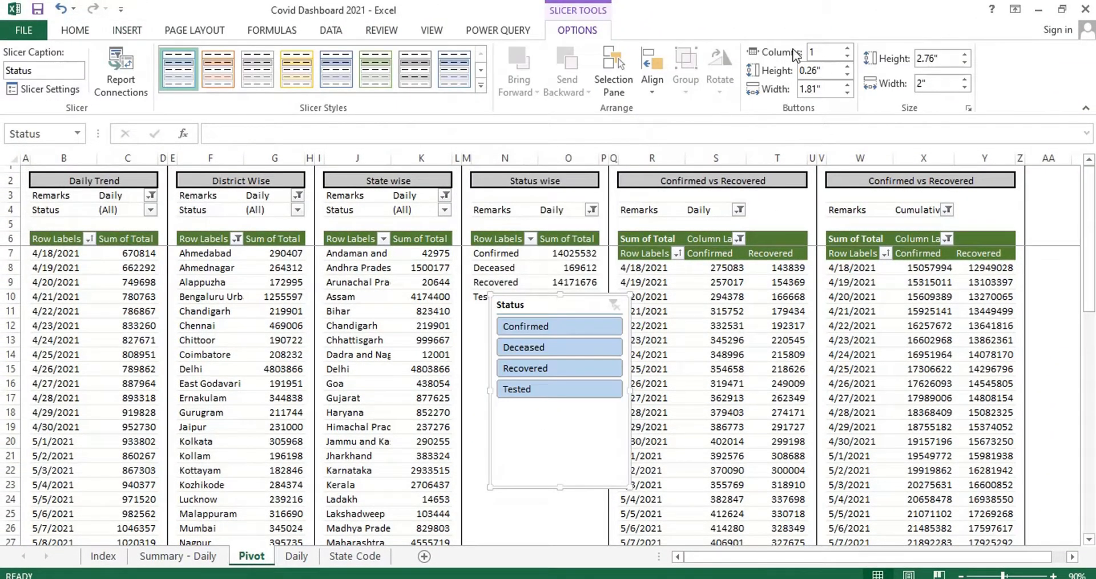
- Arrange the Status slicer in 4 columns with the light green style, resized to a single row about 3.97" wide
type("4")
key("Return")
left_click(375, 69)
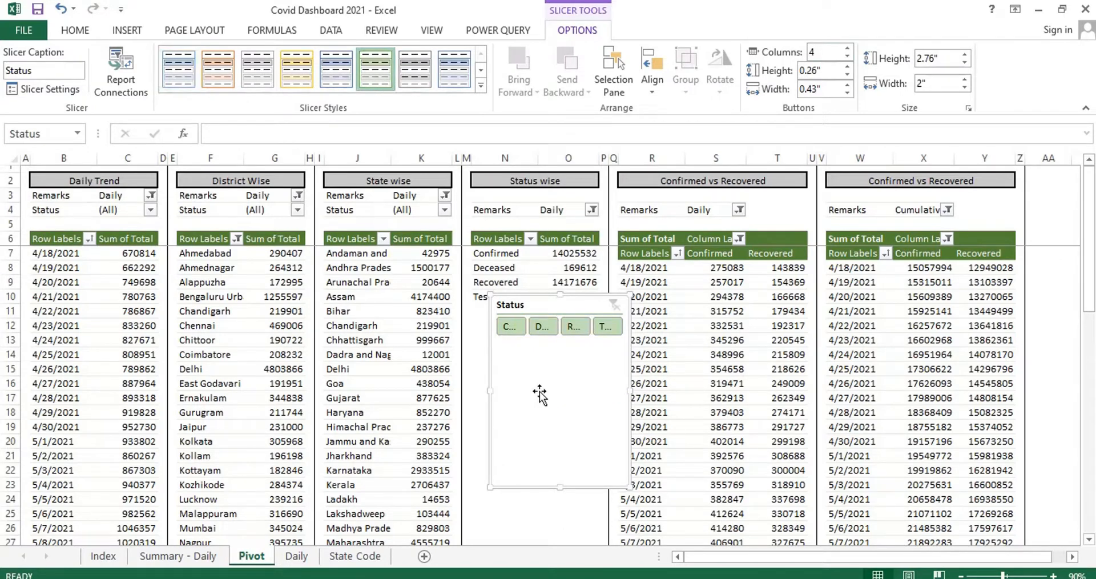
left_click_drag(488, 391, 353, 388)
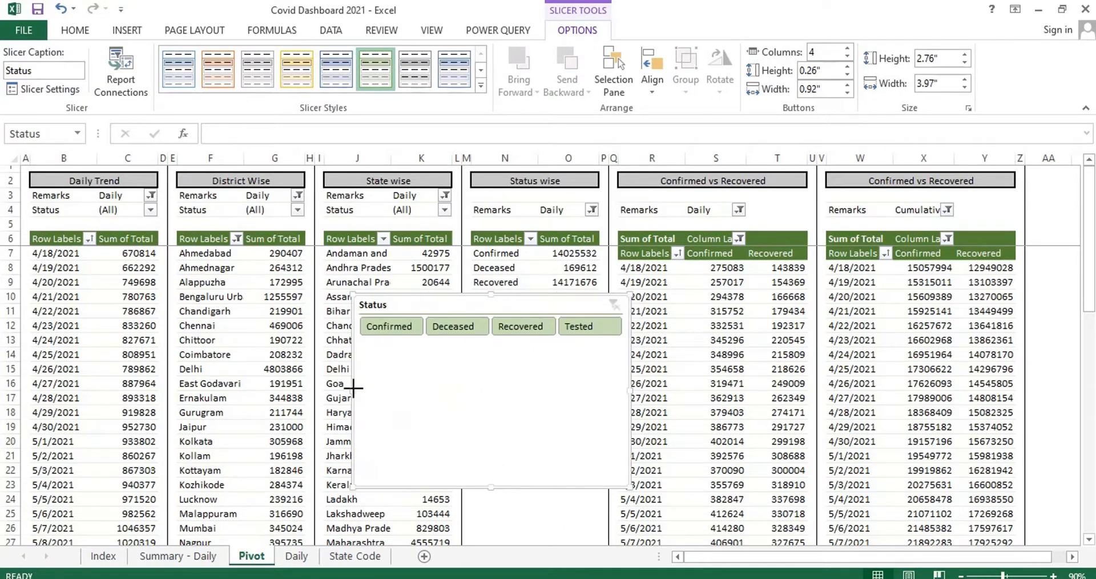
left_click_drag(489, 486, 522, 350)
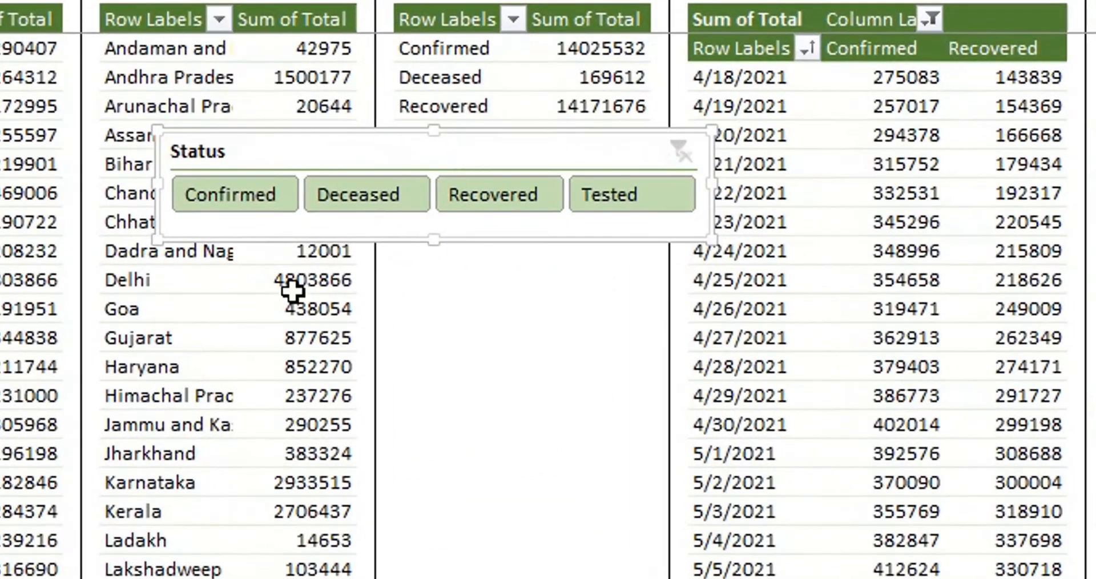
- Move the Status slicer to the Summary - Daily sheet and stretch it across columns B to N
key("ctrl+x")
key("ctrl+Page_Down")
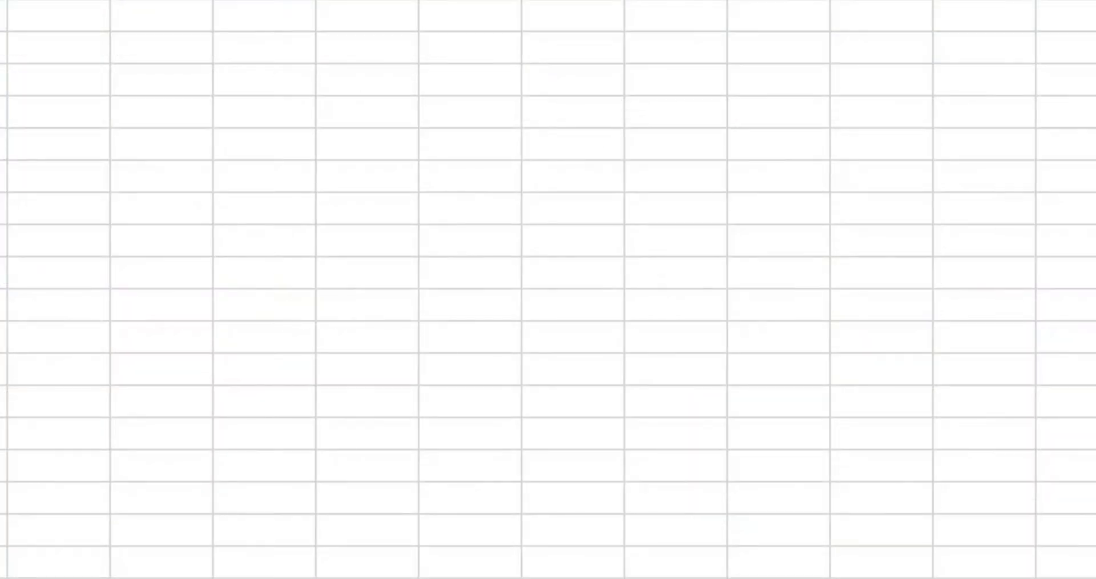
key("ctrl+v")
left_click_drag(205, 86, 925, 87)
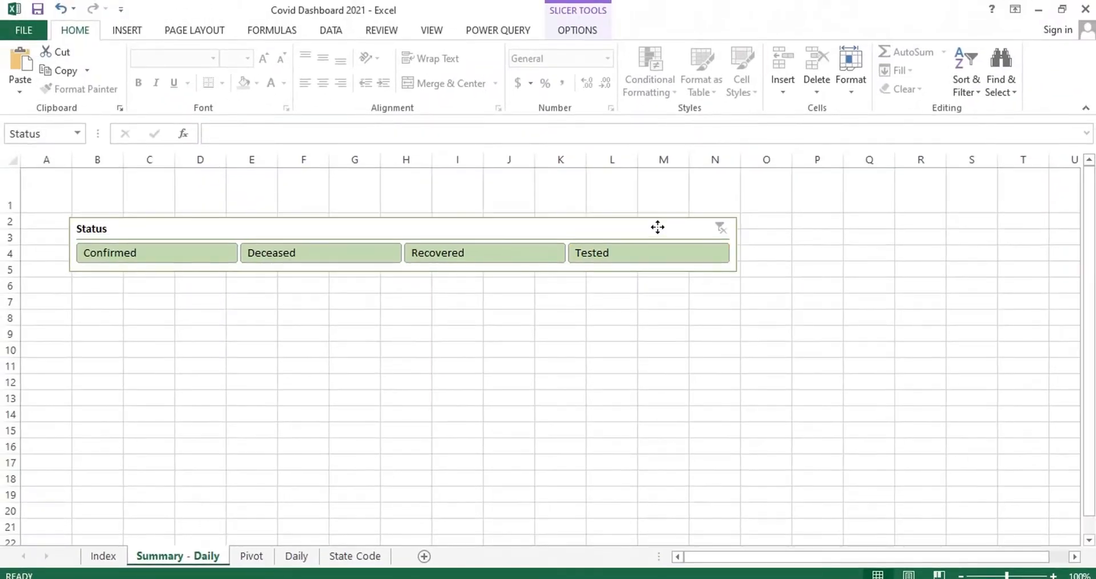
- Widen column A and extend the Status slicer through column O, with the sheet at 80% zoom
left_click_drag(72, 161, 132, 163)
right_click(211, 229)
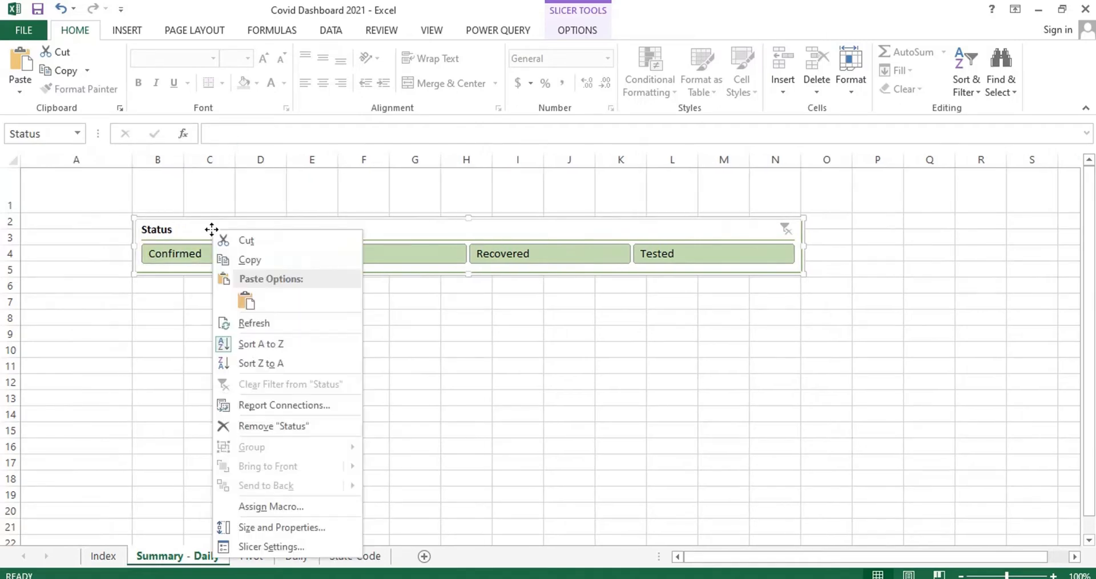
left_click(228, 234)
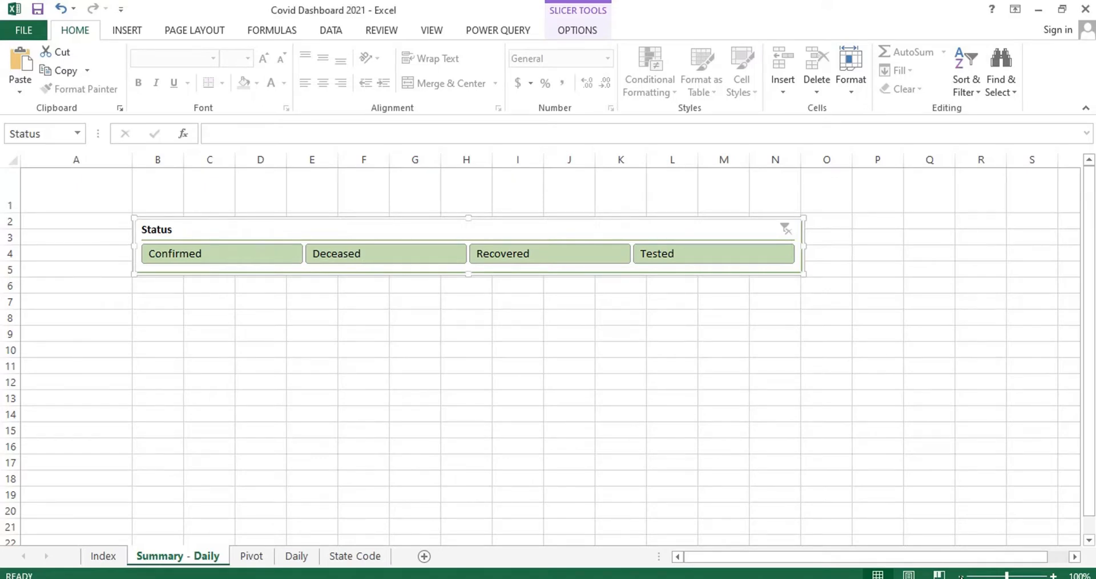
left_click(962, 575)
left_click(963, 576)
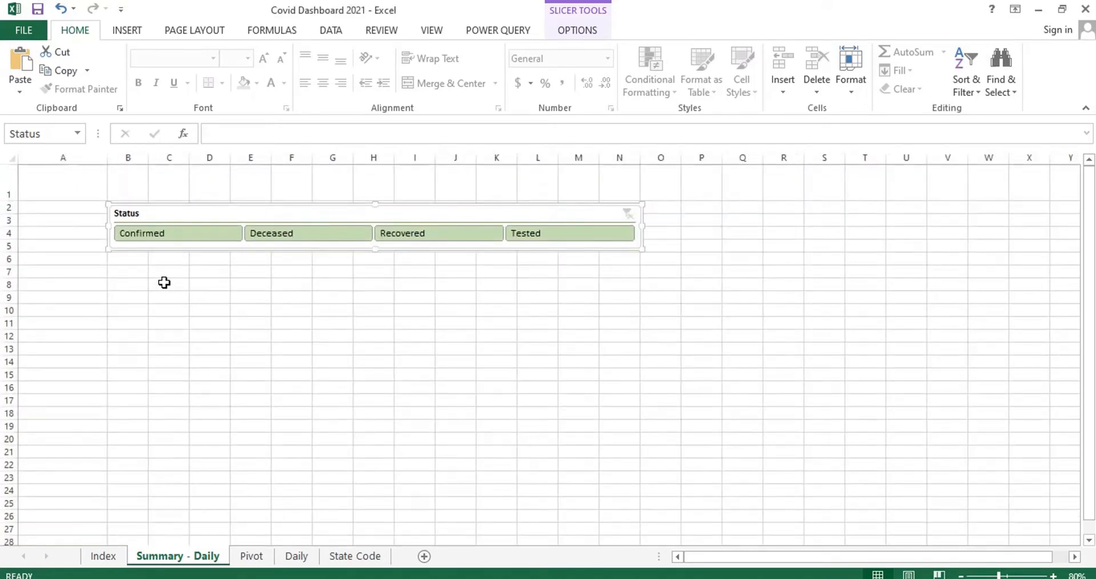
left_click_drag(642, 227, 683, 228)
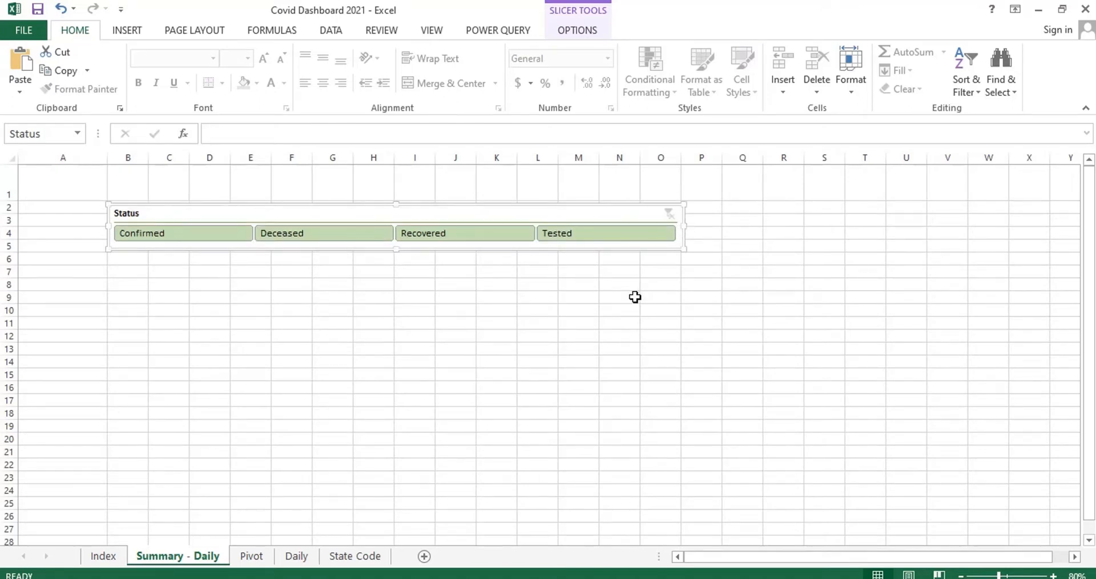
- Connect the Status slicer to PivotTable4 and PivotTable5 in addition to PivotTable3
right_click(228, 211)
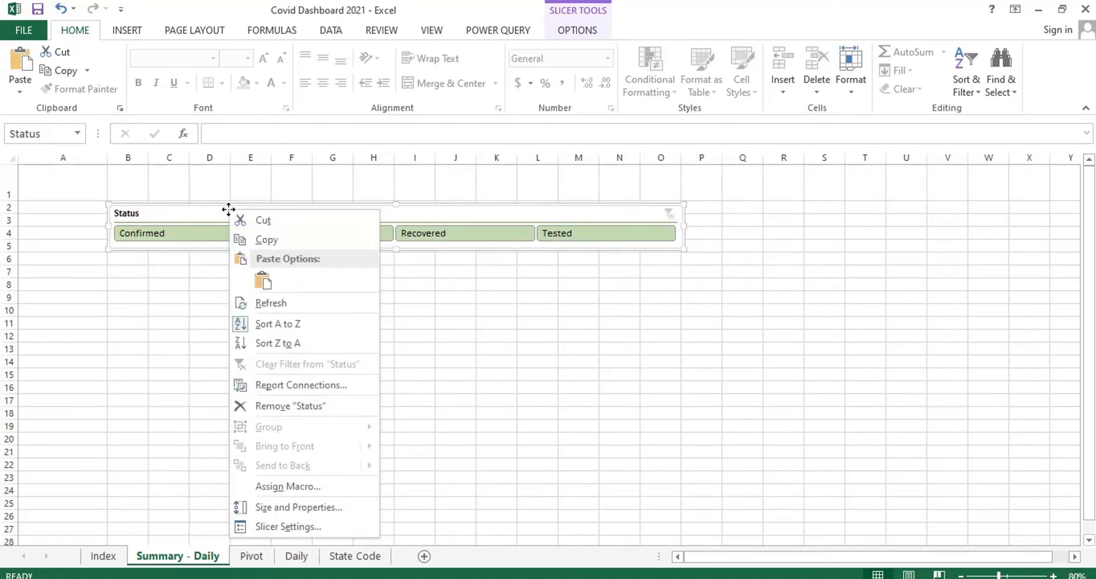
left_click(299, 388)
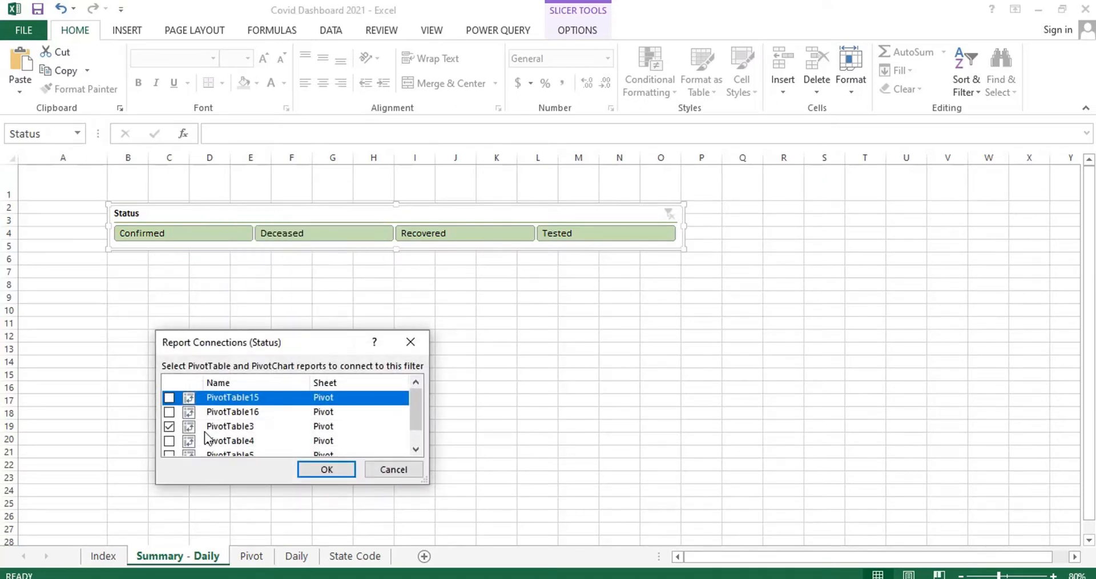
scroll(209, 434, "down", 1)
left_click(168, 418)
left_click(169, 434)
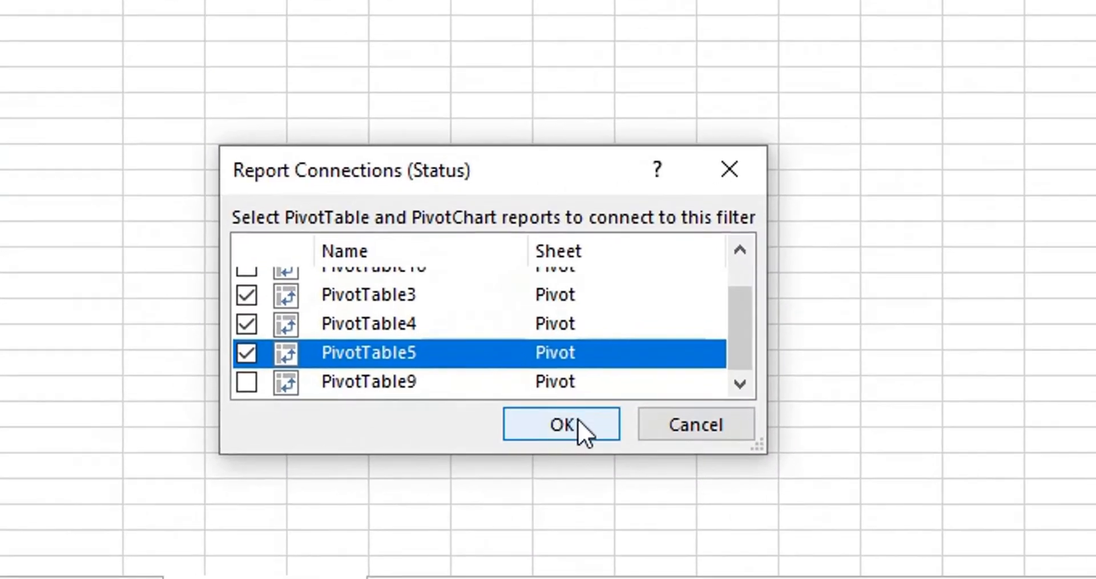
left_click(326, 469)
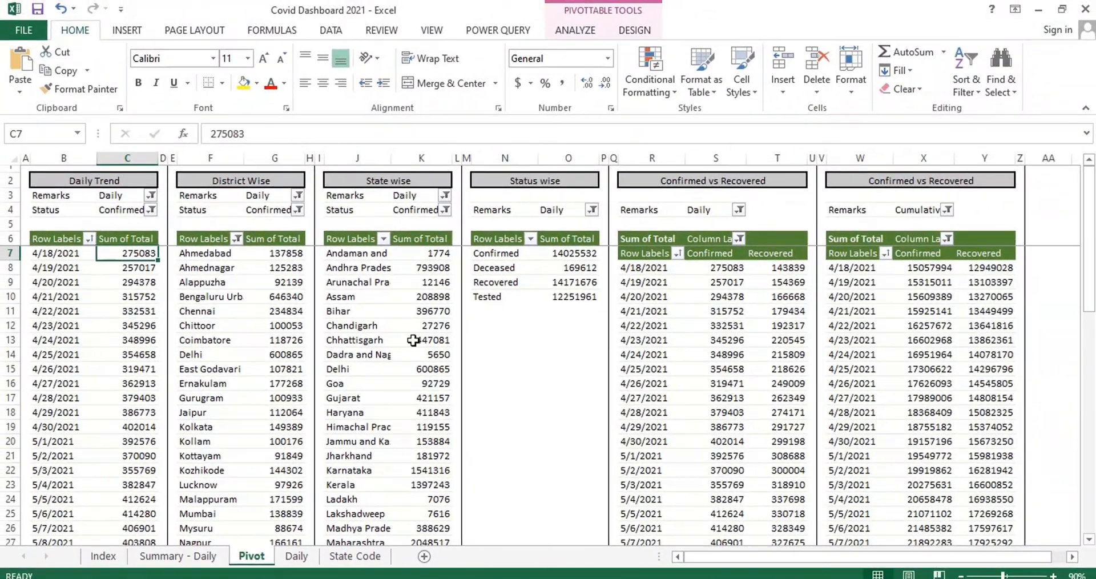
- Insert a 2-D clustered column PivotChart from the Daily Trend PivotTable and move it below the table headers
scroll(215, 369, "down", 3)
scroll(148, 354, "up", 3)
left_click(125, 32)
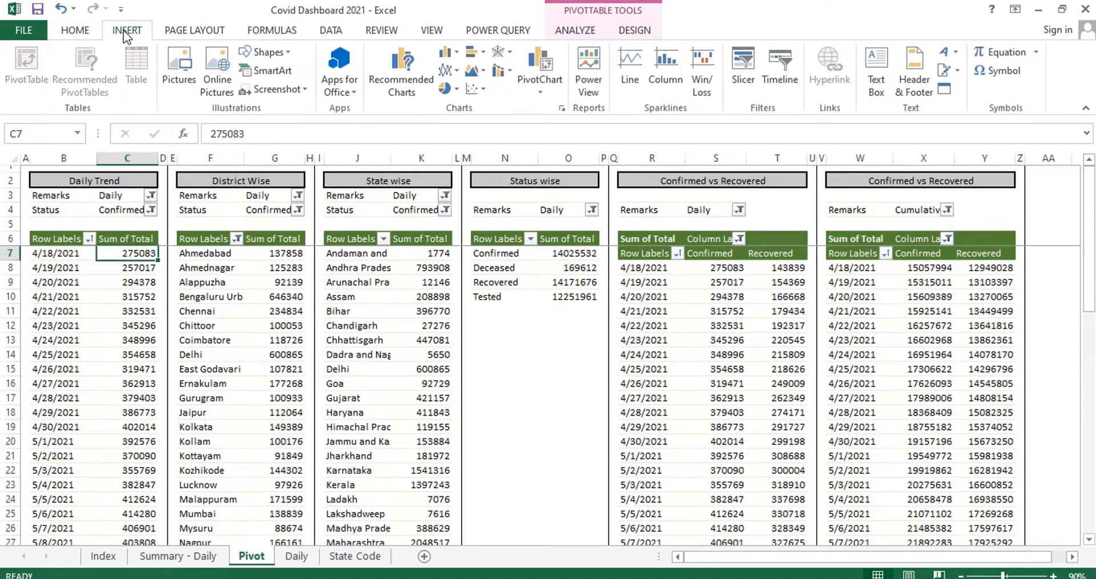
left_click(457, 53)
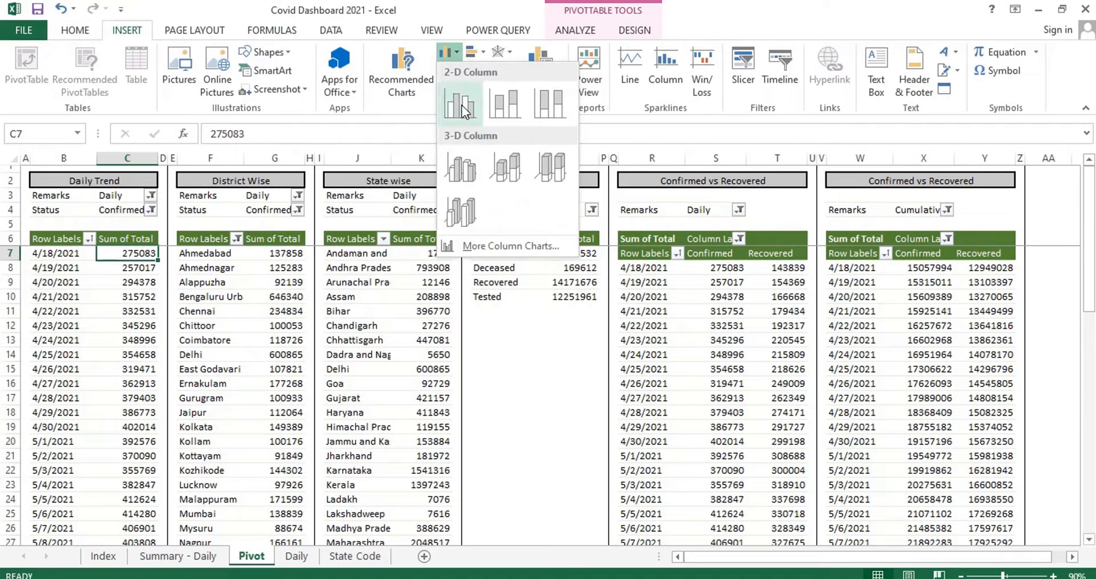
left_click(454, 53)
left_click(453, 53)
left_click(457, 107)
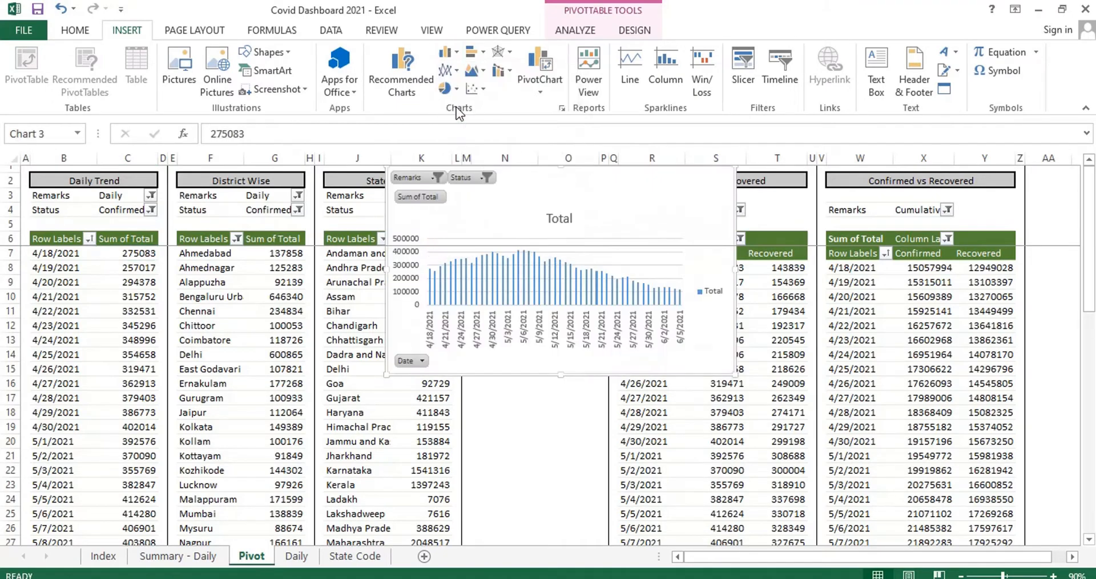
left_click_drag(482, 300, 443, 372)
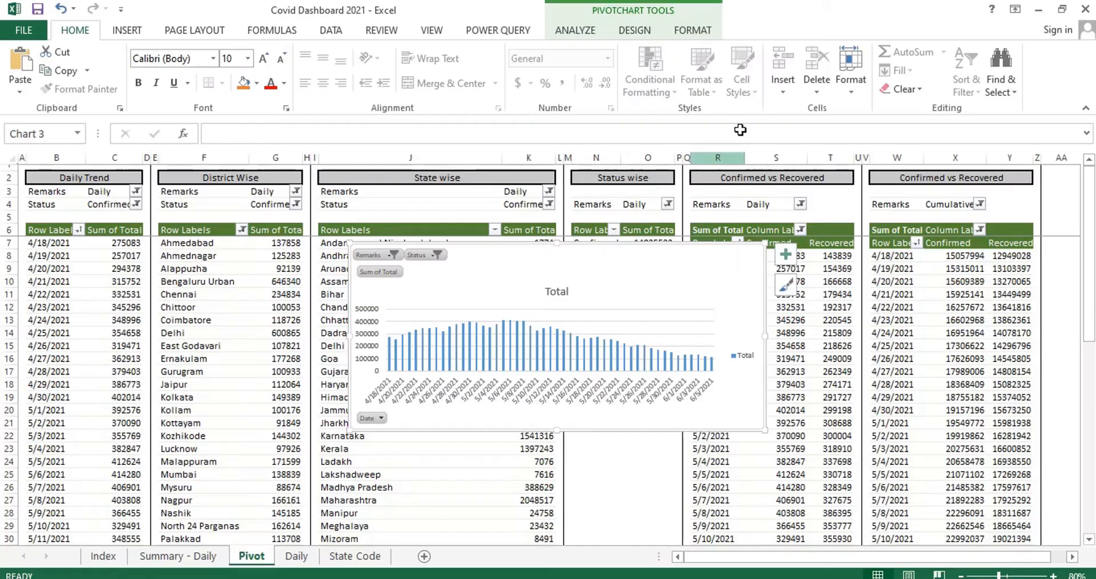
- Hide all field buttons on the Daily Trend PivotChart
left_click(576, 30)
left_click(838, 90)
left_click(861, 188)
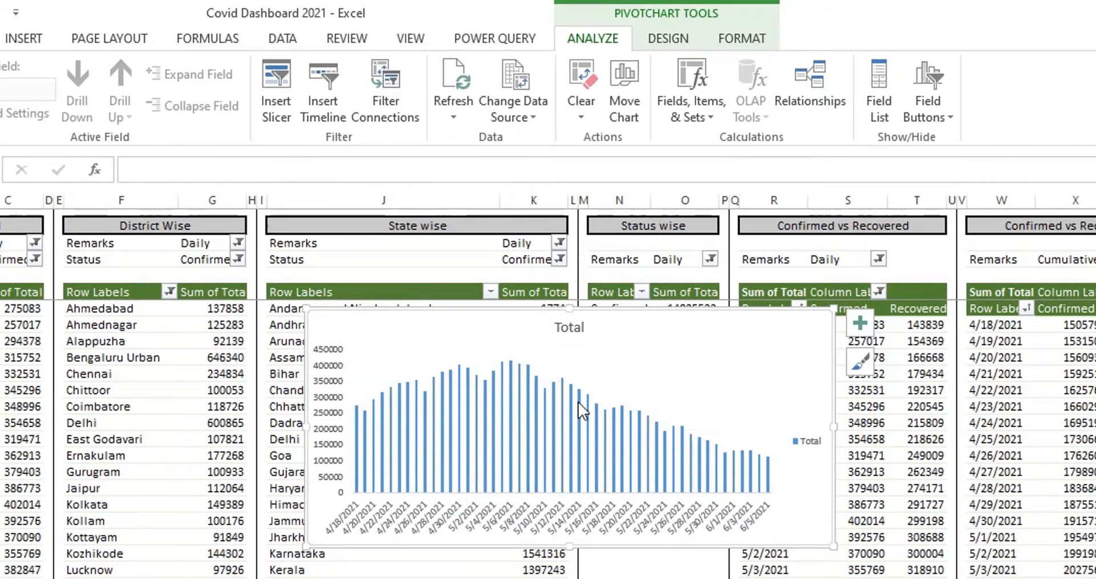
- Fill the Total series columns of the PivotChart with a dark green theme color
left_click(574, 402)
left_click(659, 46)
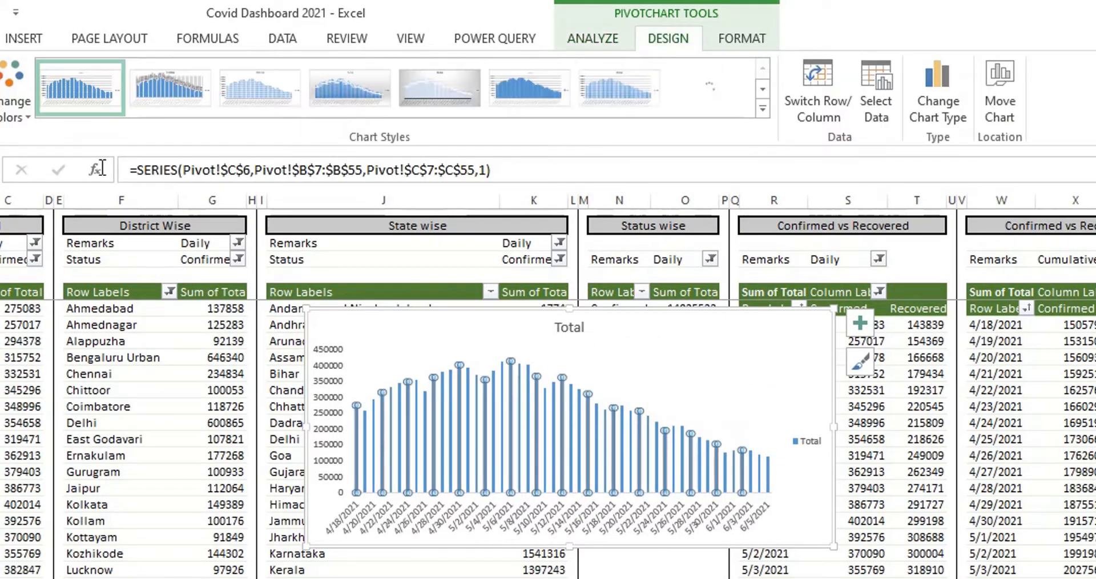
left_click(734, 39)
left_click(423, 70)
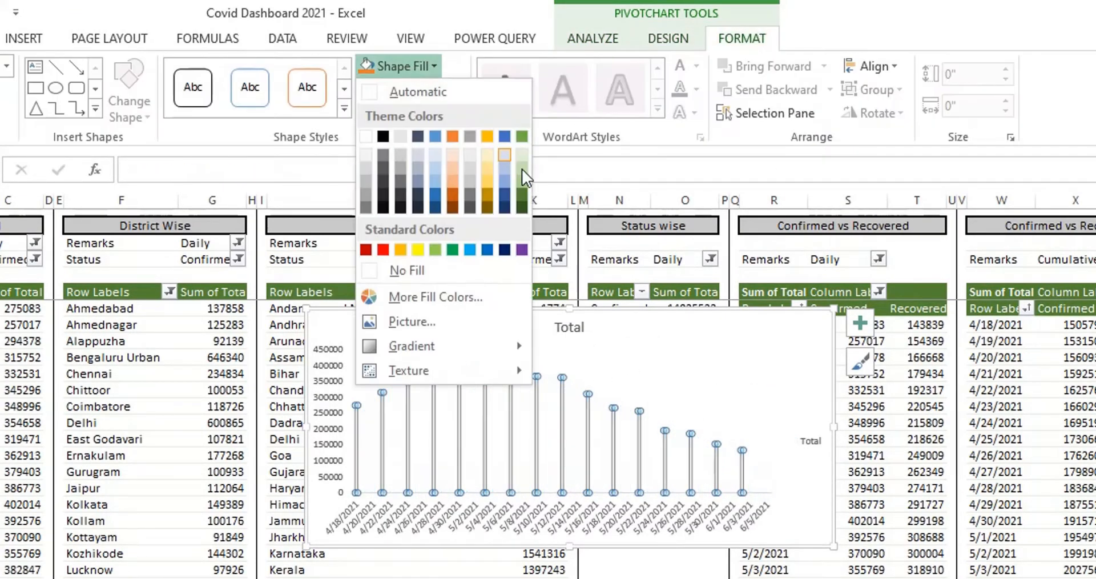
left_click(521, 195)
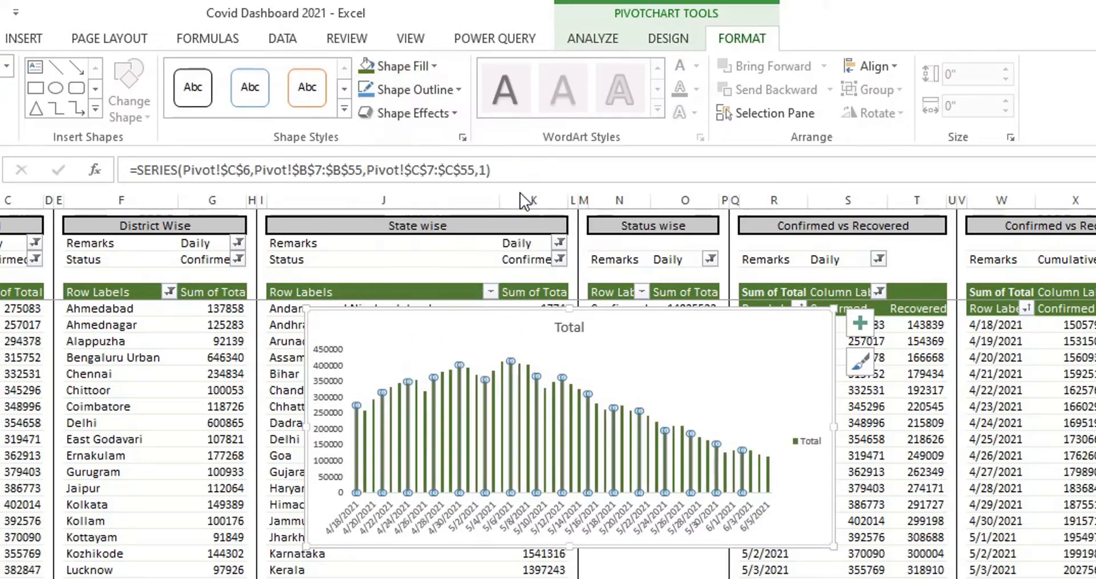
- Widen the PivotChart to about 10.53" and delete its legend
left_click_drag(303, 427, 67, 427)
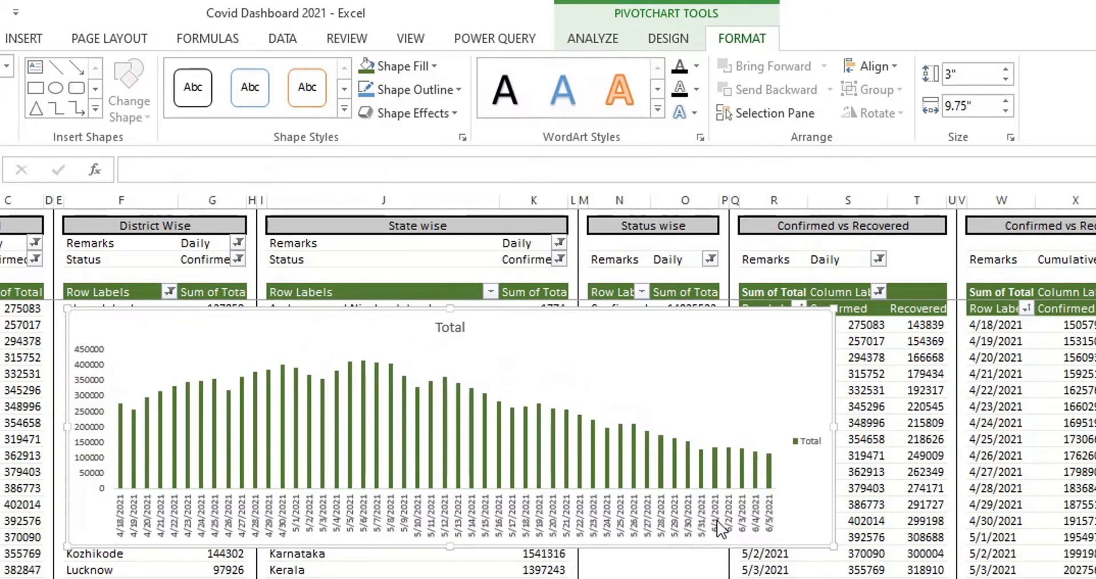
left_click(802, 442)
key("Delete")
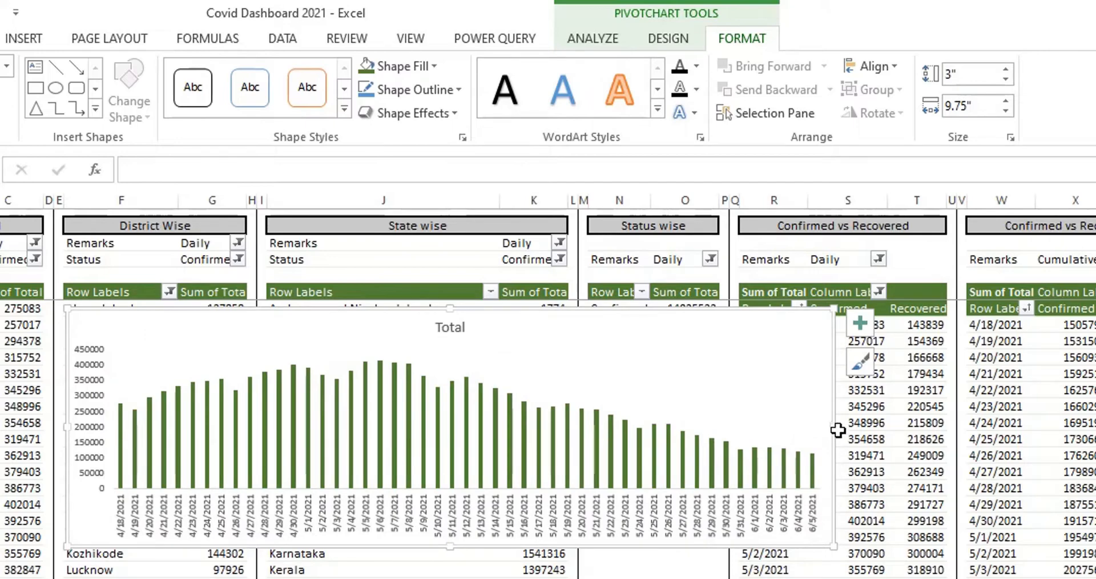
left_click_drag(838, 430, 894, 428)
- Add data labels to the Total series columns of the PivotChart
right_click(637, 434)
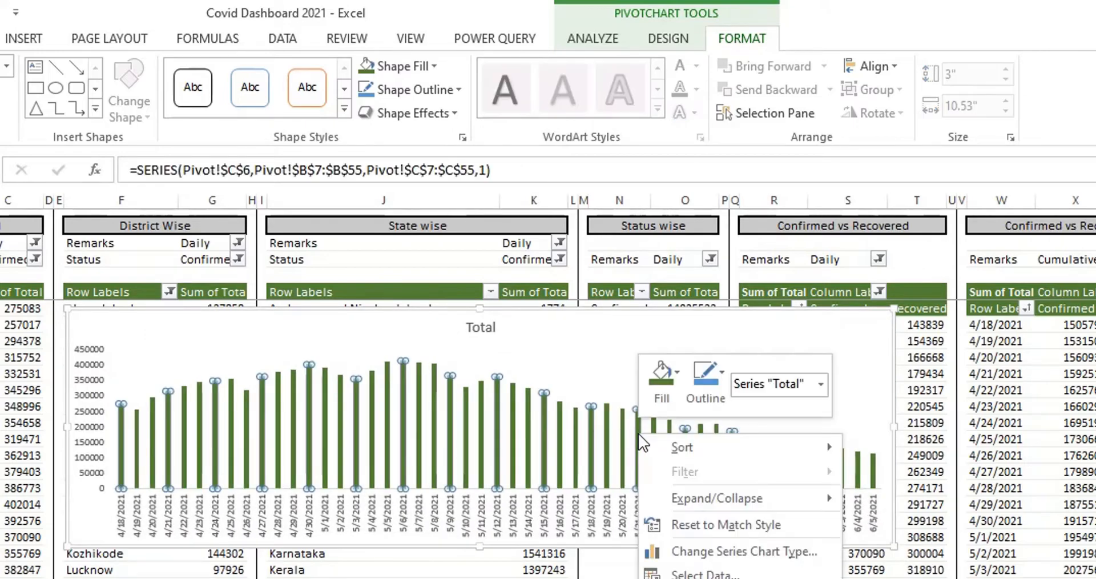
left_click(697, 578)
left_click(653, 404)
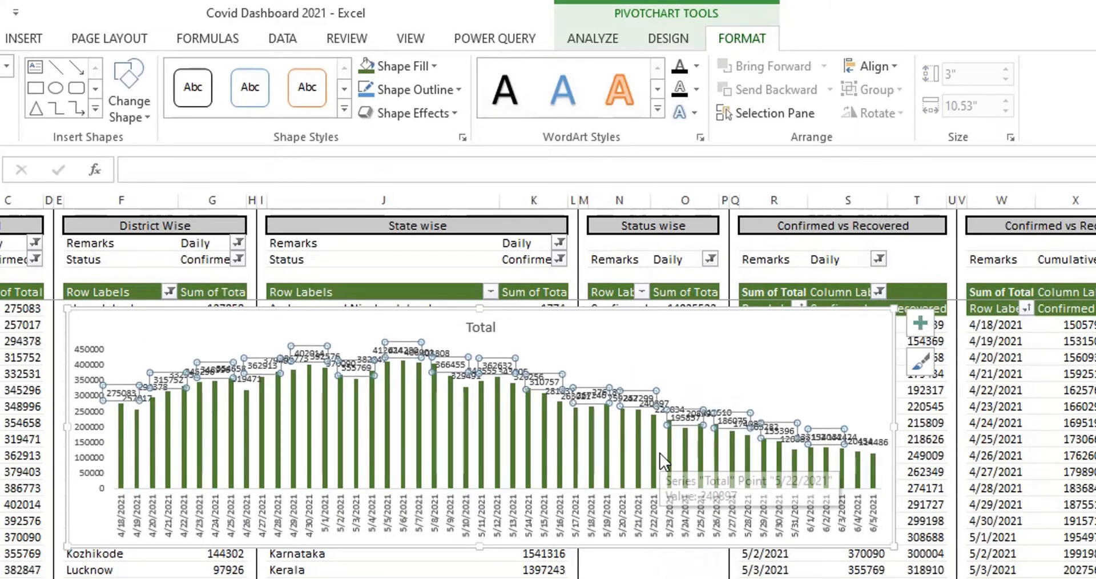
- Set the text direction of the chart's data labels to Rotate all text 90°
double_click(653, 403)
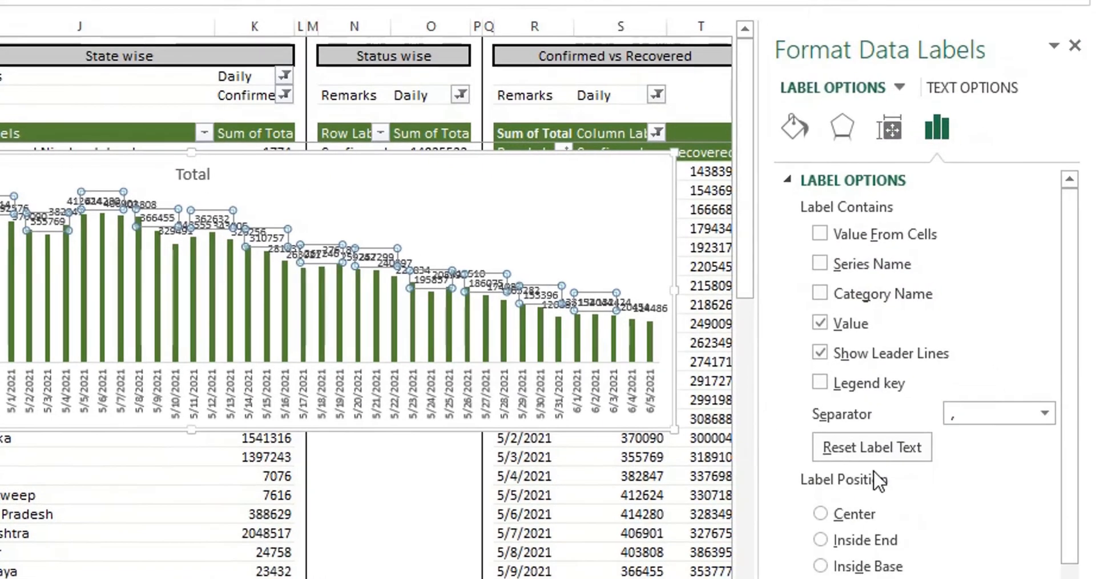
scroll(879, 481, "down", 1)
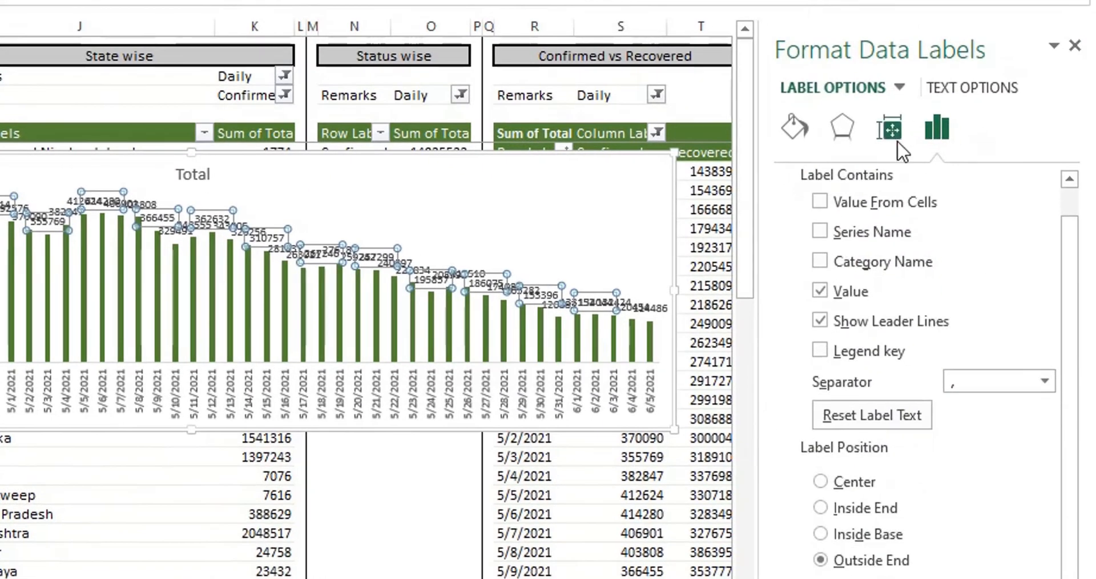
left_click(891, 130)
left_click(791, 212)
left_click(988, 276)
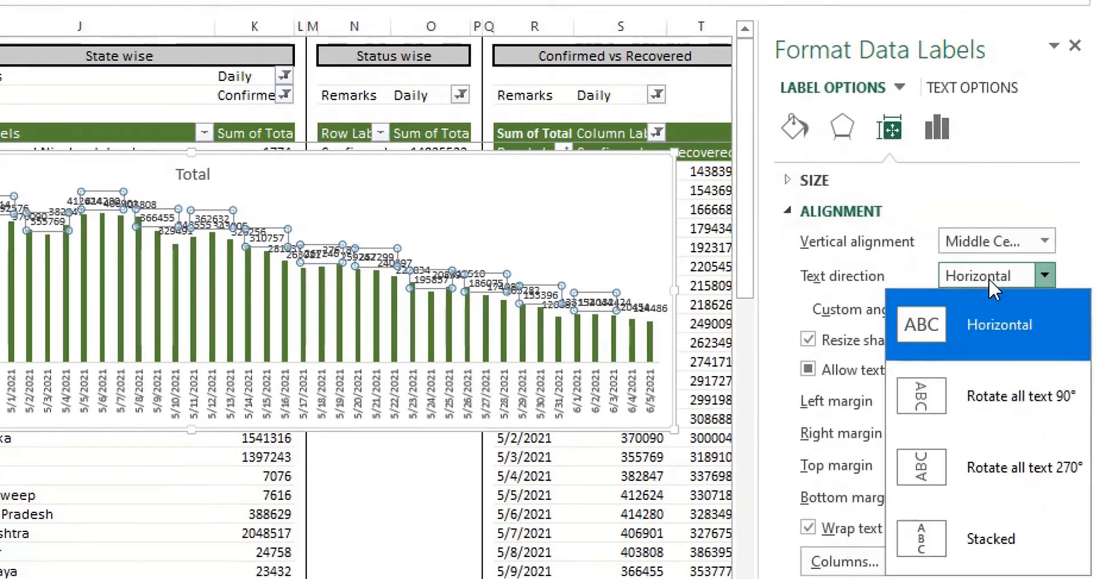
left_click(1001, 411)
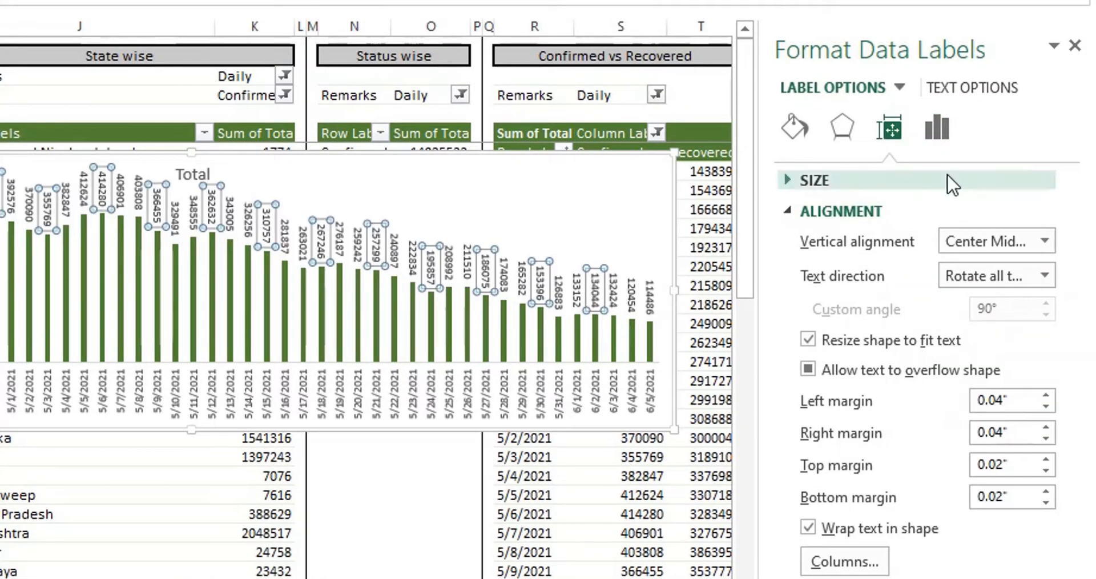
- Format the chart's data labels as Number with 0 decimal places and a thousands separator, and close the formatting pane
left_click(937, 128)
scroll(899, 568, "down", 1)
scroll(899, 568, "down", 3)
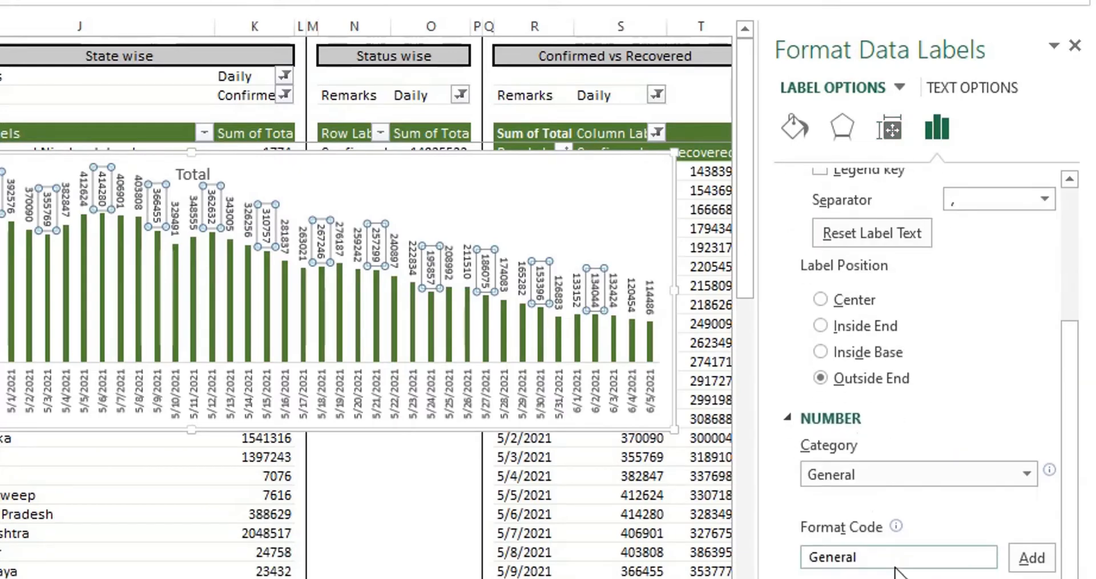
left_click(965, 475)
left_click(834, 214)
scroll(871, 465, "down", 2)
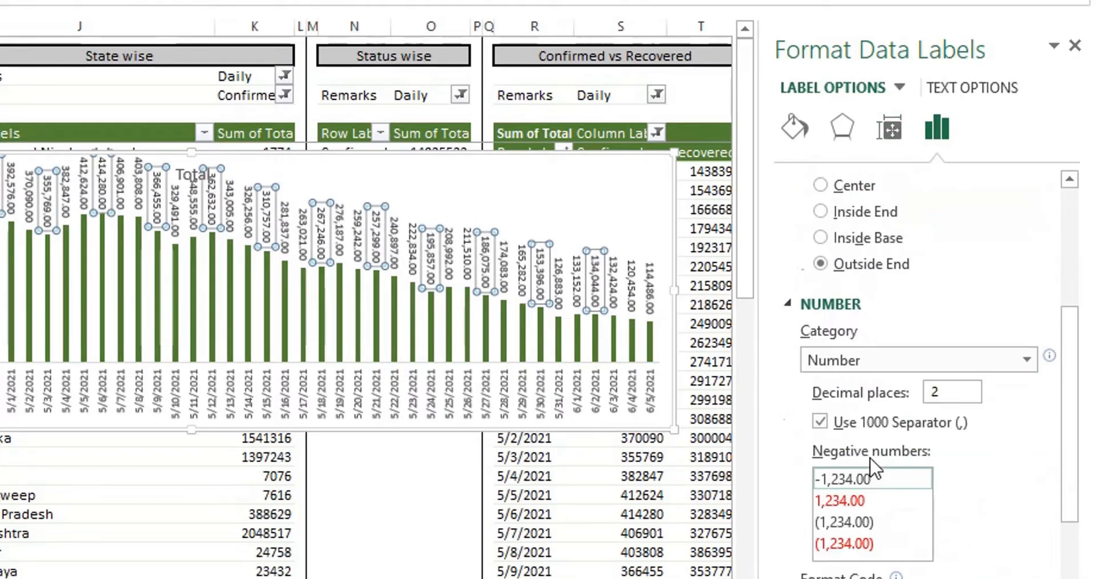
double_click(952, 392)
type("0")
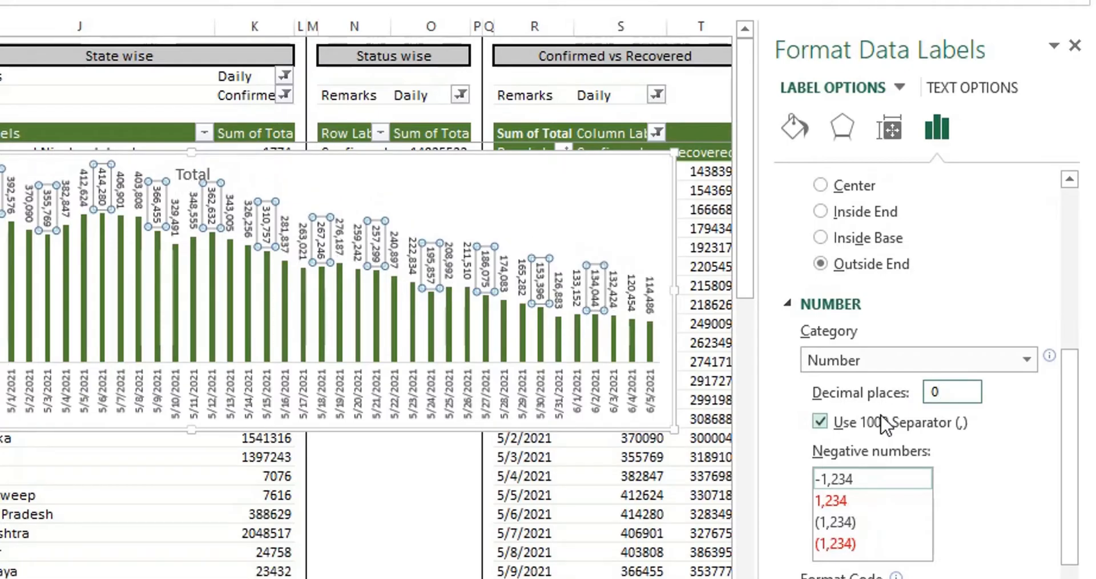
left_click(1075, 45)
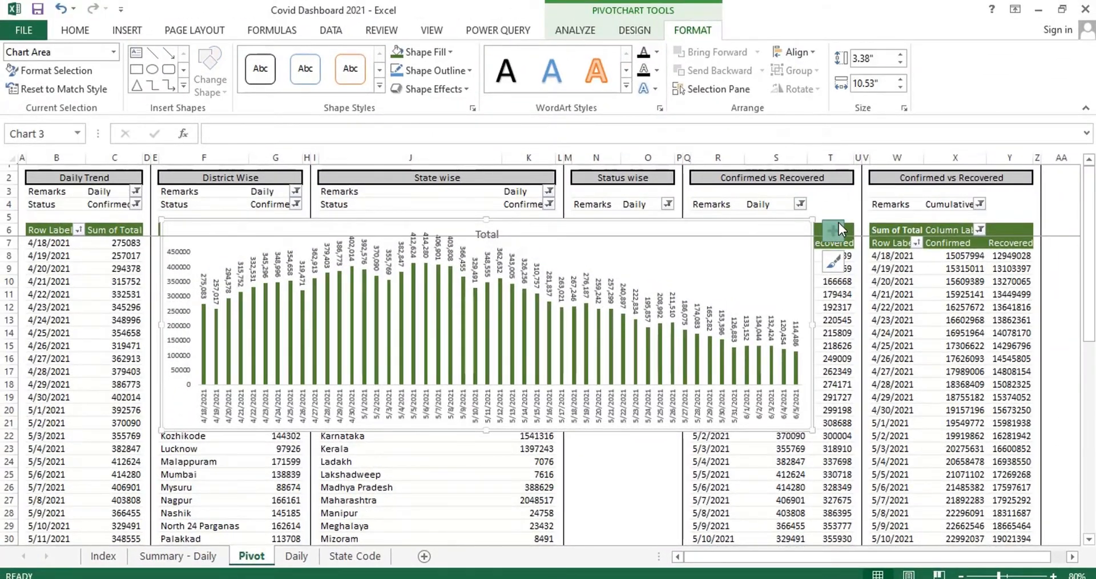
- Change the PivotChart's title to "Daily Trend" and shift the chart slightly down the sheet
left_click(835, 230)
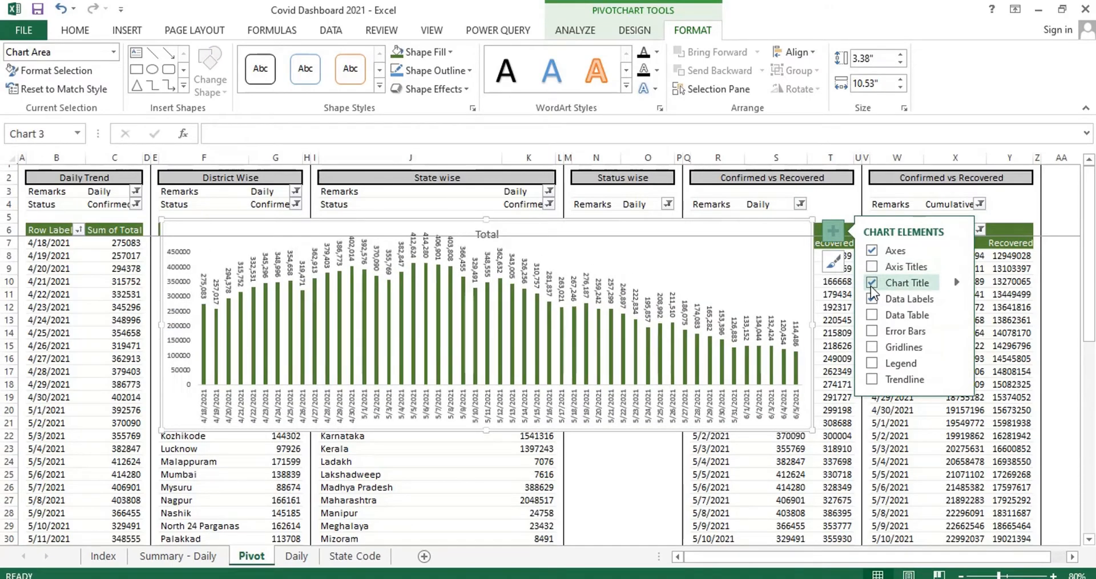
left_click(496, 234)
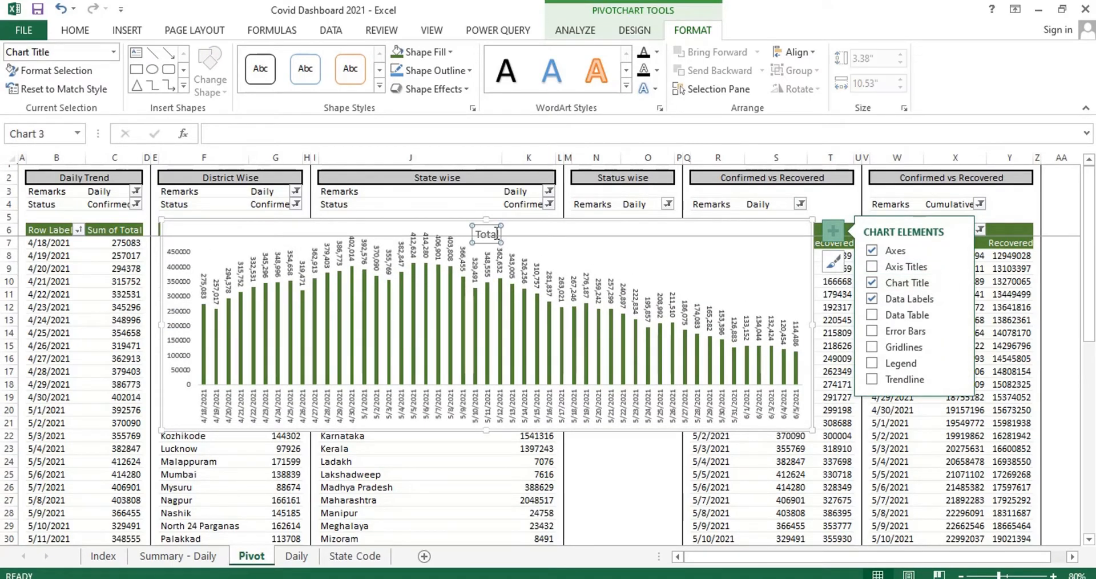
left_click_drag(530, 230, 537, 259)
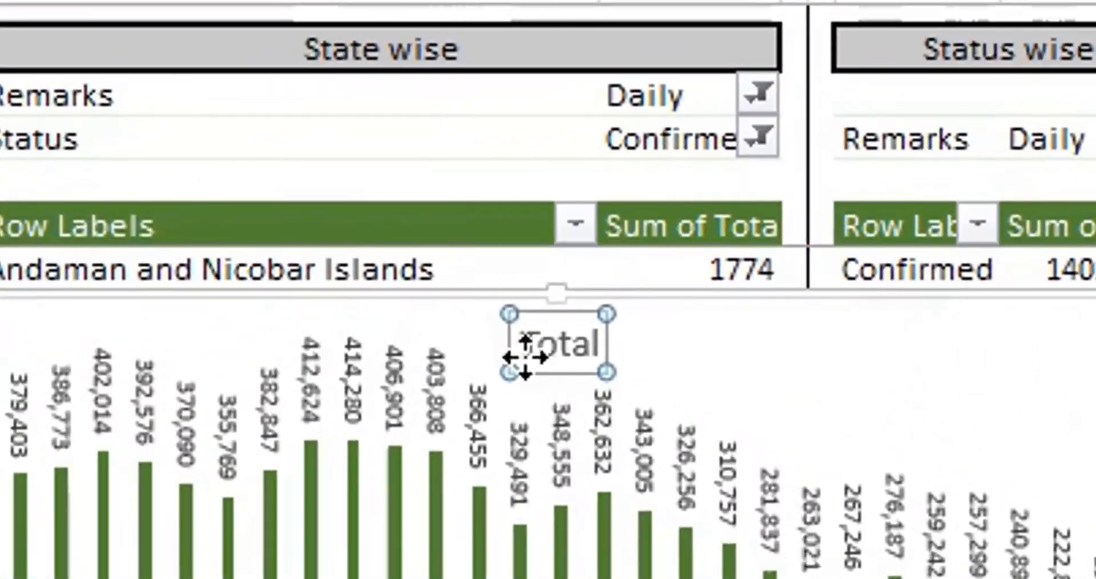
left_click_drag(524, 357, 626, 347)
type("Daily Trend")
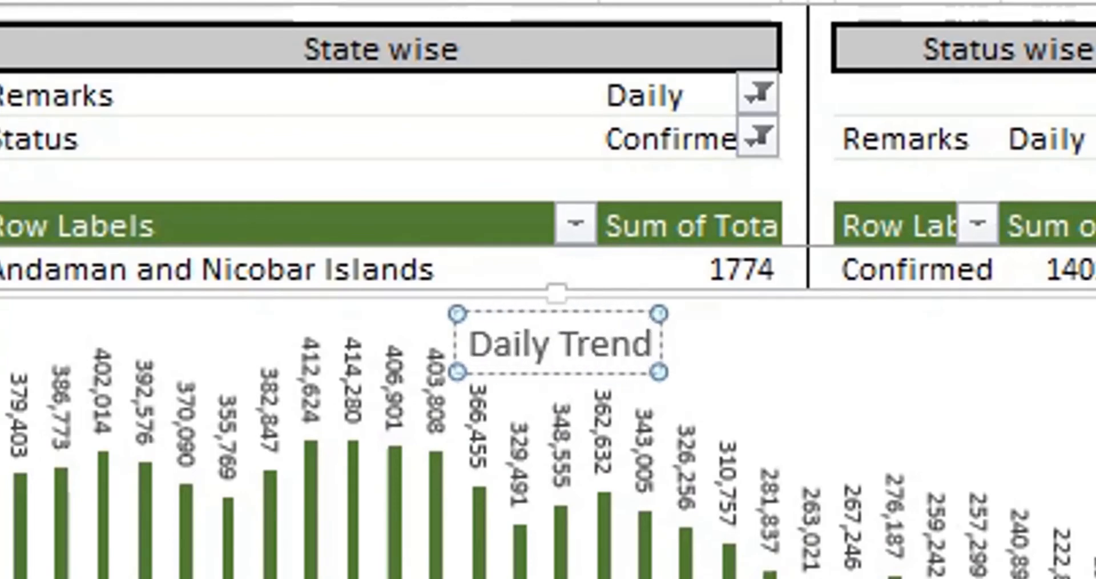
left_click(1049, 369)
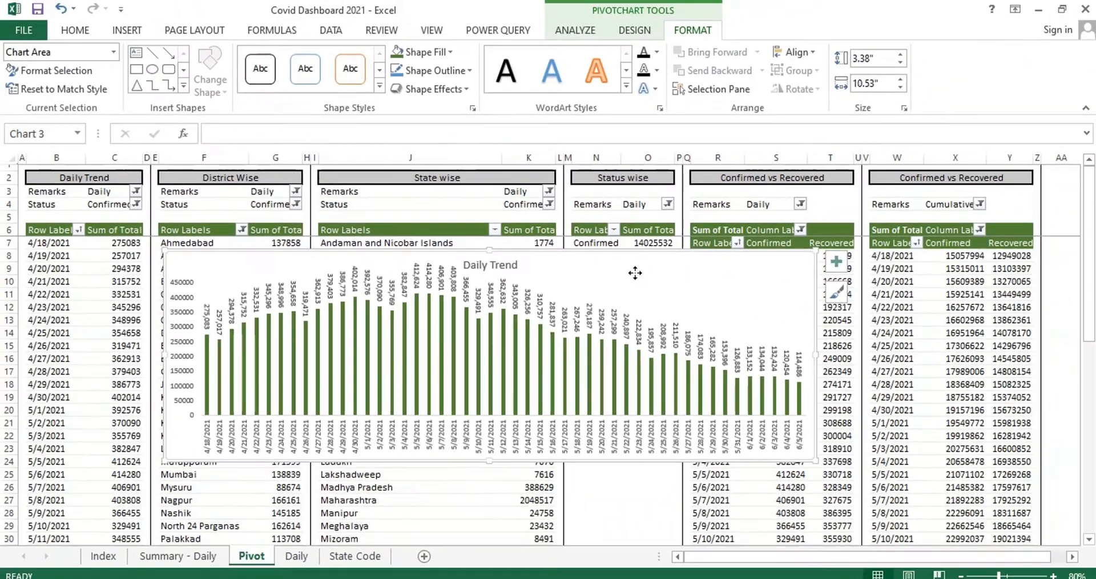
- Move the Daily Trend chart from the Pivot sheet to the Summary - Daily sheet, directly below the Status slicer
key("ctrl+x")
left_click(164, 557)
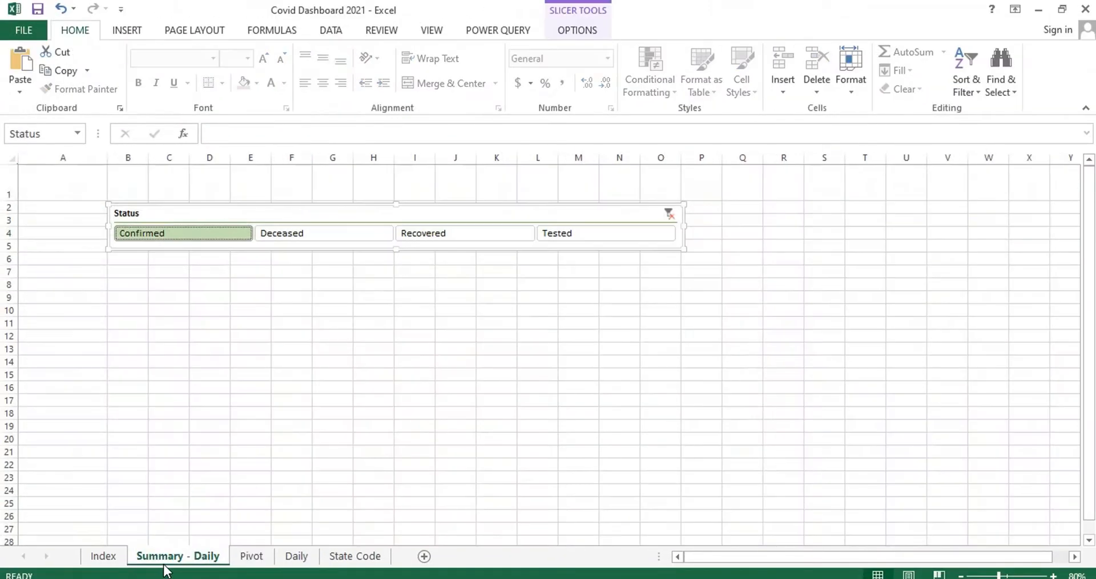
left_click(135, 289)
key("ctrl+v")
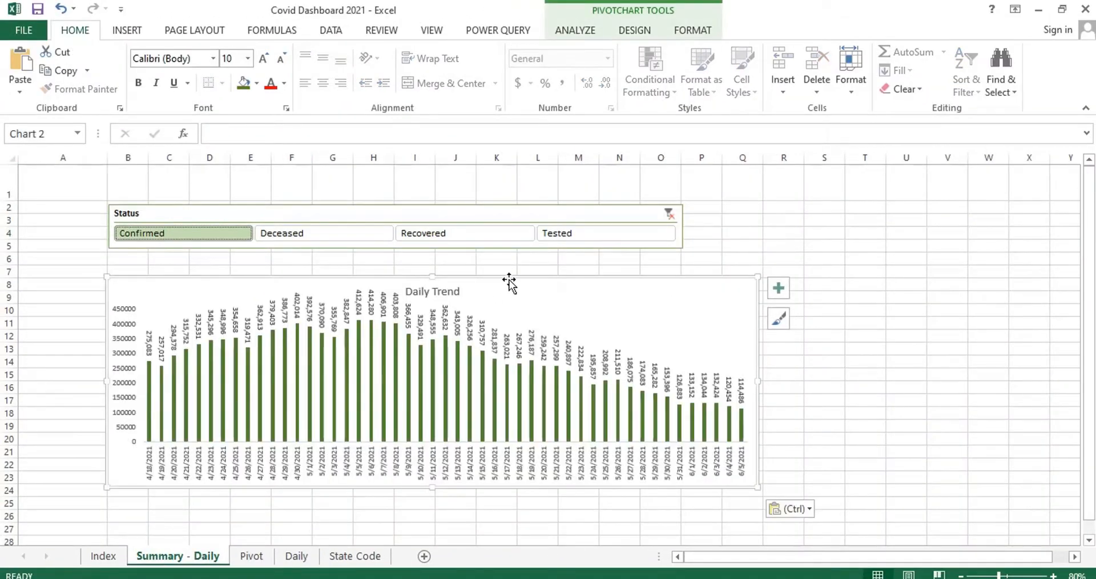
left_click_drag(509, 281, 508, 263)
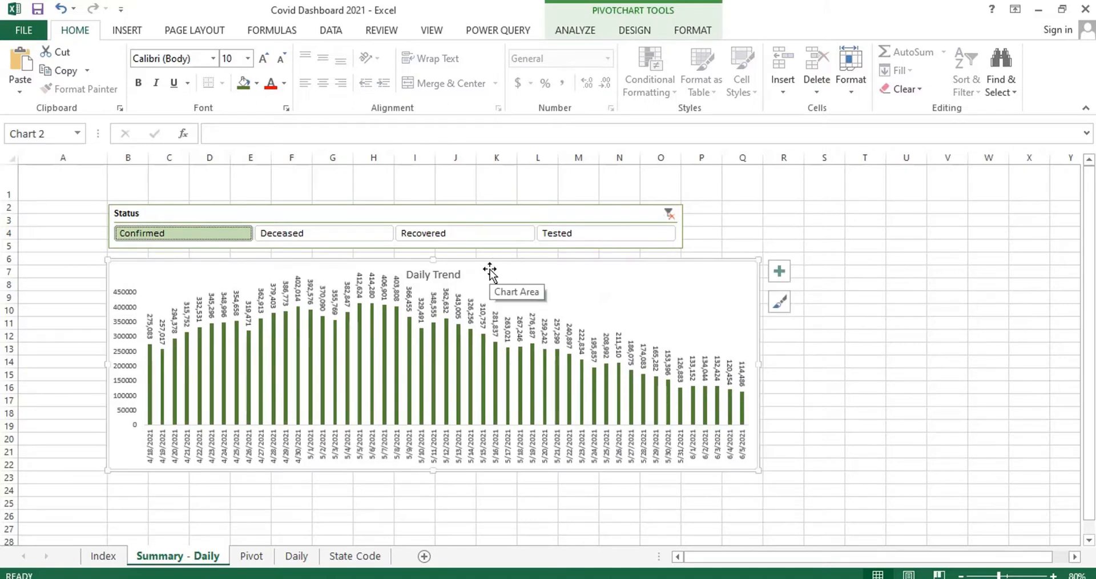
- Narrow the Daily Trend chart to end in column P and widen the Status slicer to match its width
left_click(554, 213)
left_click(706, 288)
left_click_drag(758, 364, 711, 362)
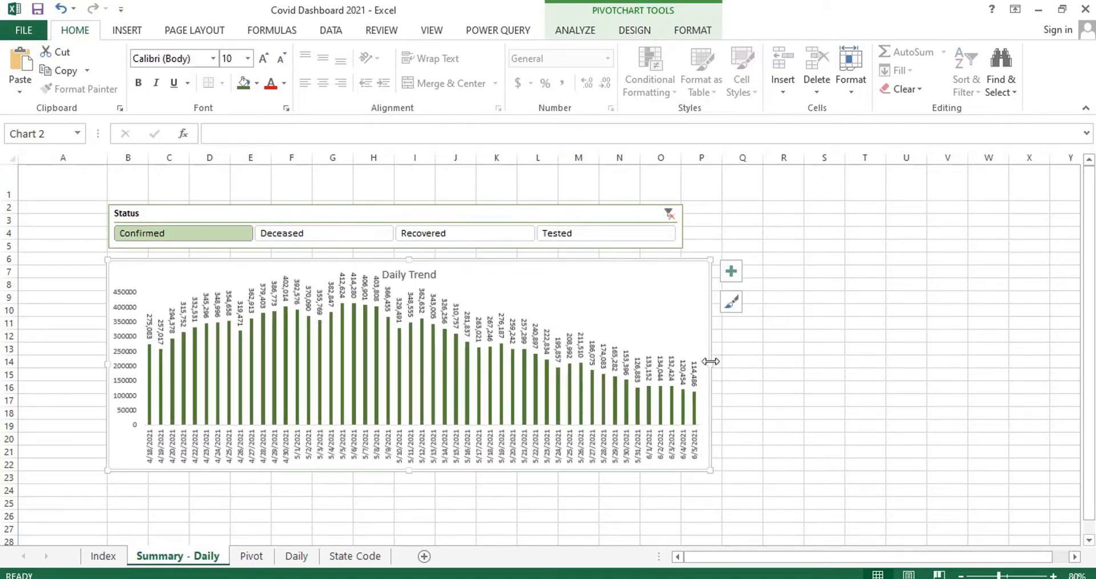
left_click(587, 216)
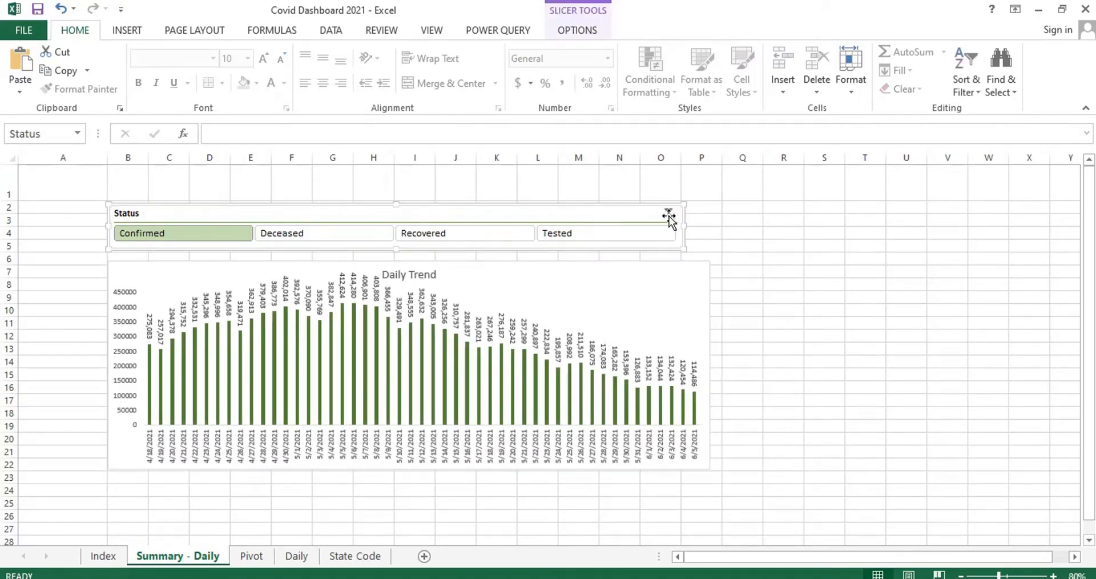
left_click_drag(685, 226, 711, 233)
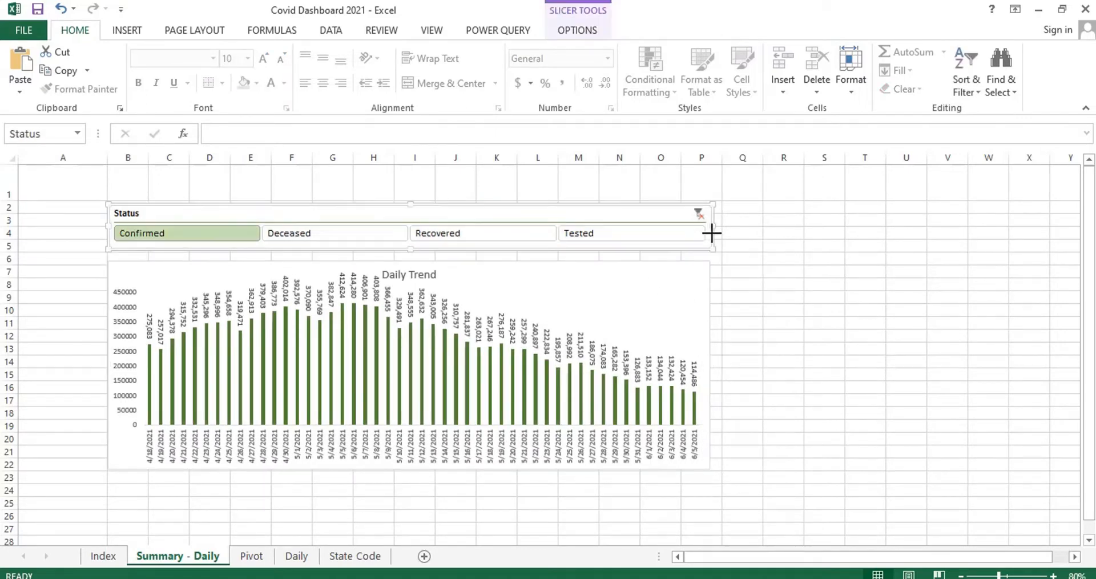
- Insert a State slicer for the Daily Trend pivot table on the Pivot sheet
left_click(247, 561)
left_click(139, 32)
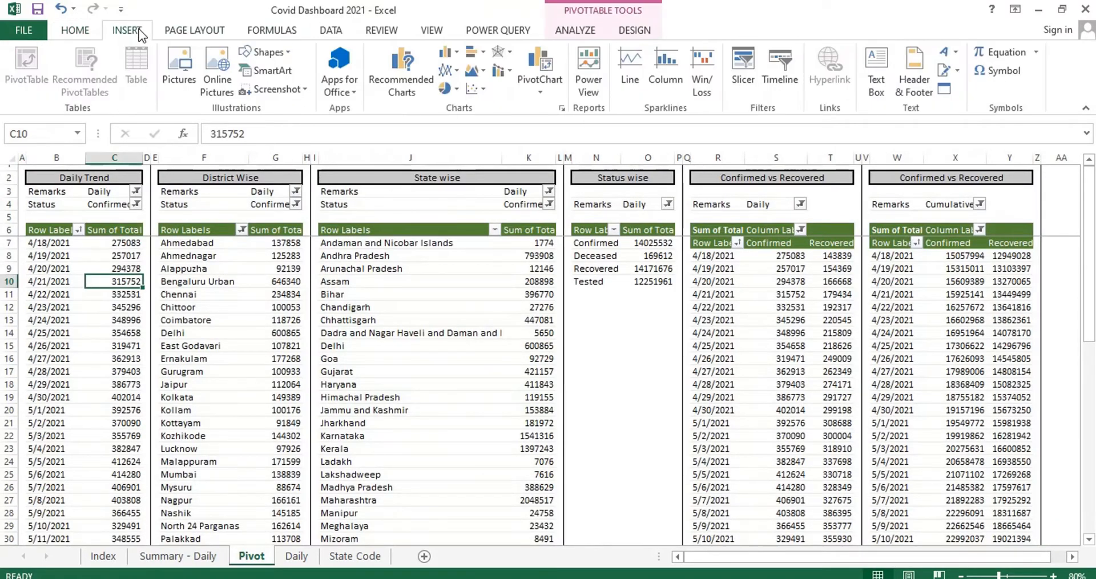
left_click(743, 71)
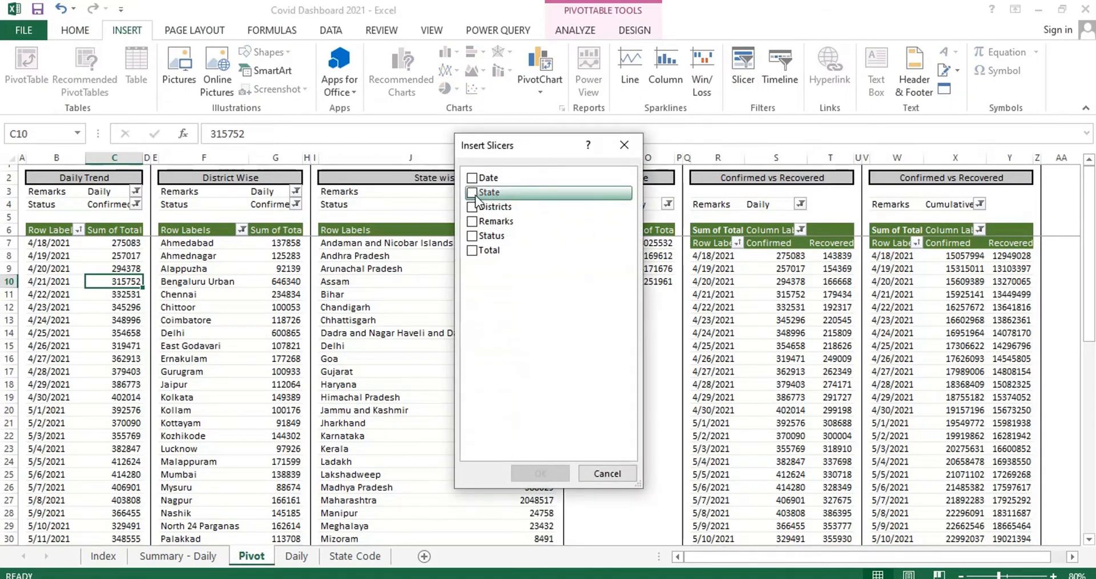
left_click(480, 191)
left_click(541, 474)
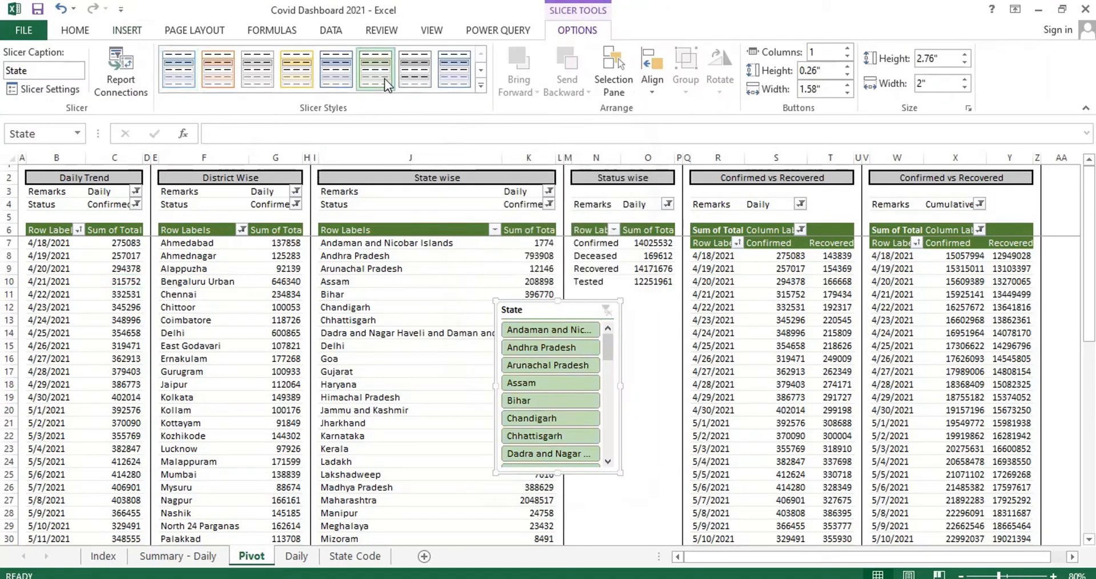
- Move the State slicer from the Pivot sheet to the Summary - Daily sheet
key("ctrl+z")
left_click(177, 556)
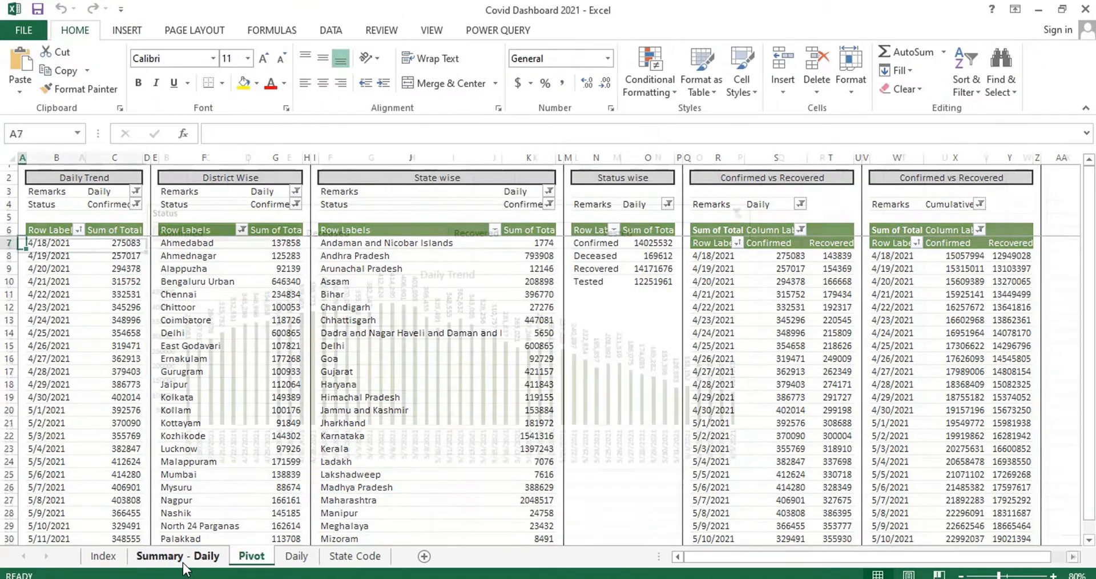
left_click(126, 262)
key("ctrl+v")
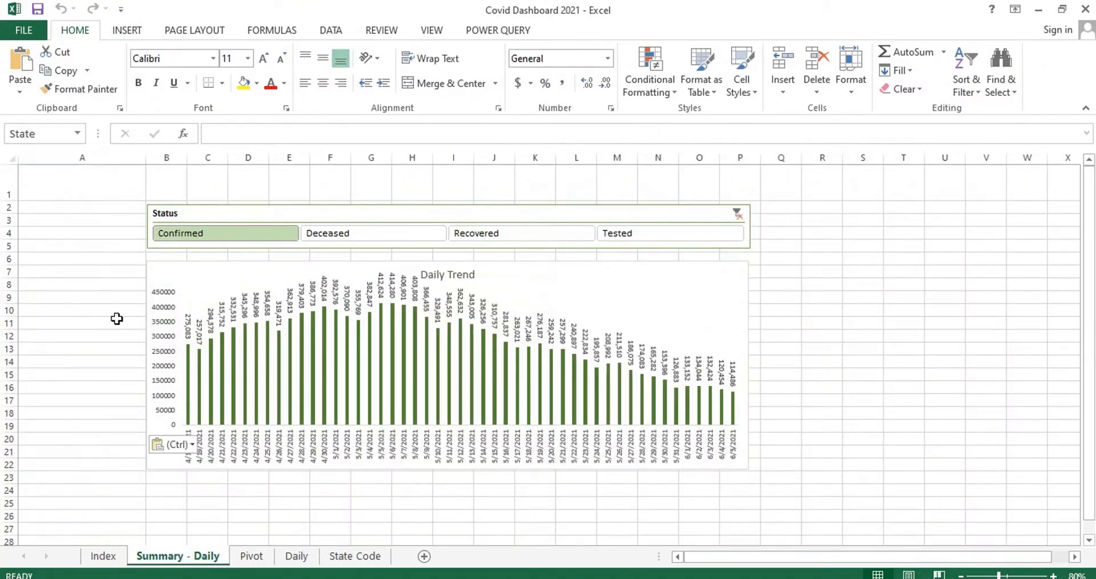
- Resize the State slicer in column A so it runs from row 6 down to about row 35
left_click_drag(80, 423, 63, 539)
left_click(297, 383)
scroll(298, 383, "up", 5)
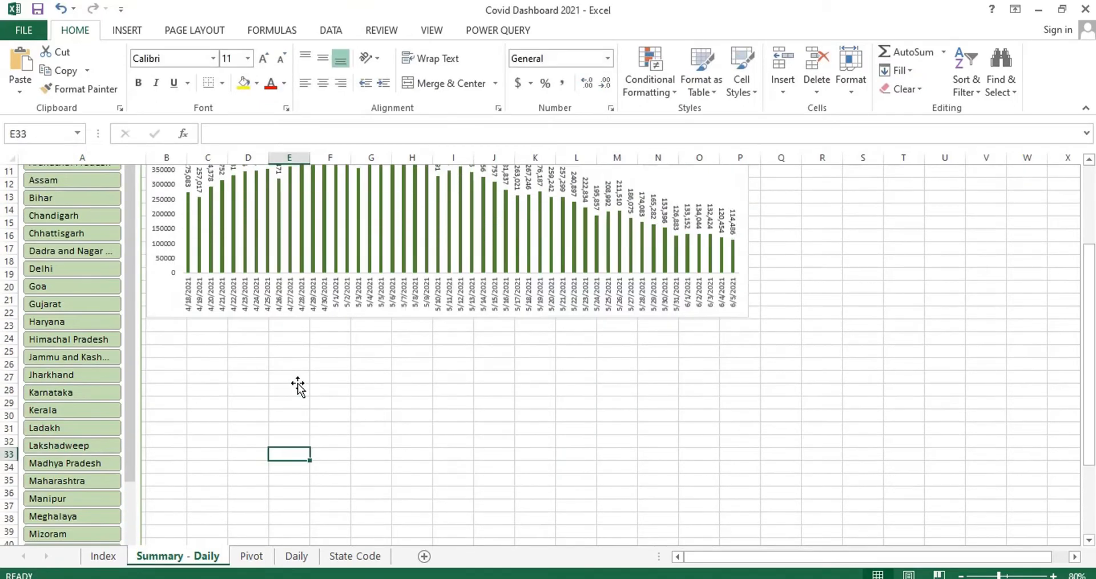
scroll(297, 382, "down", 6)
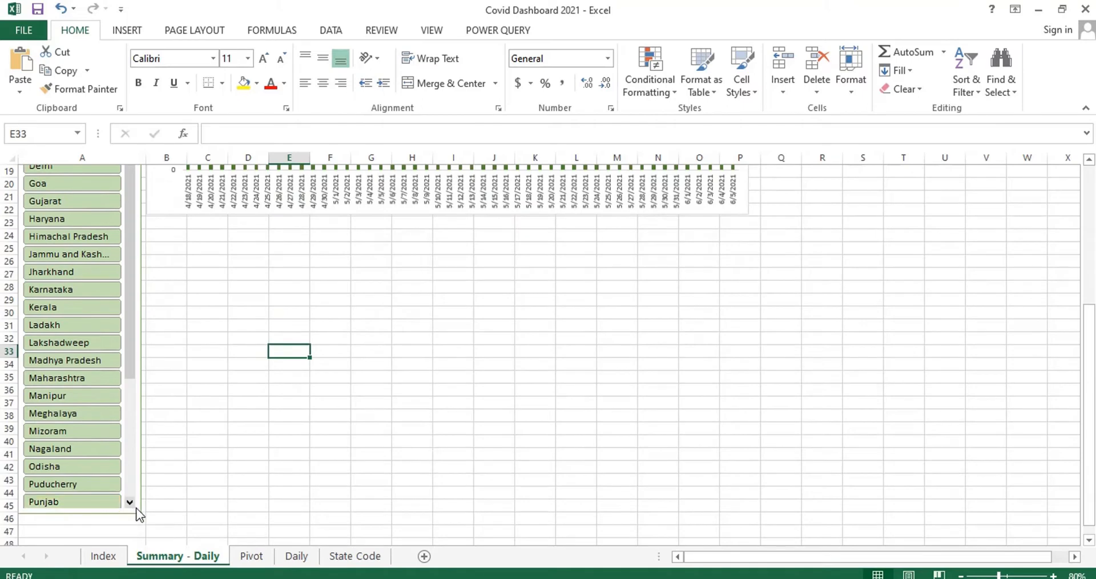
left_click_drag(93, 514, 113, 385)
left_click(399, 365)
scroll(399, 365, "up", 6)
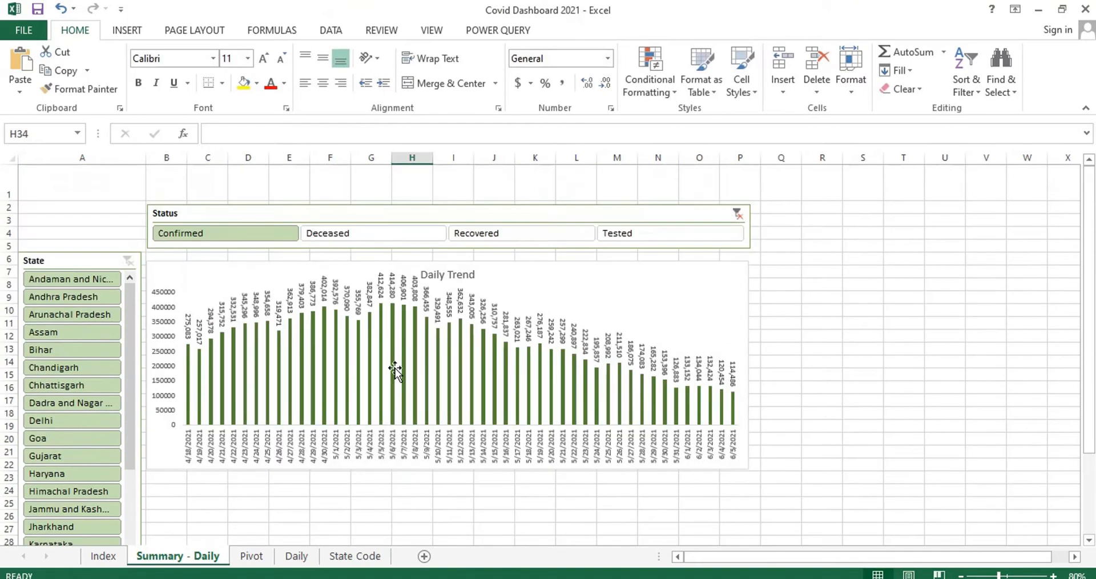
- Test the State slicer by filtering the Daily Trend chart to Arunachal Pradesh, Assam and Bihar in turn, and clear the filter
left_click(47, 313)
left_click(53, 334)
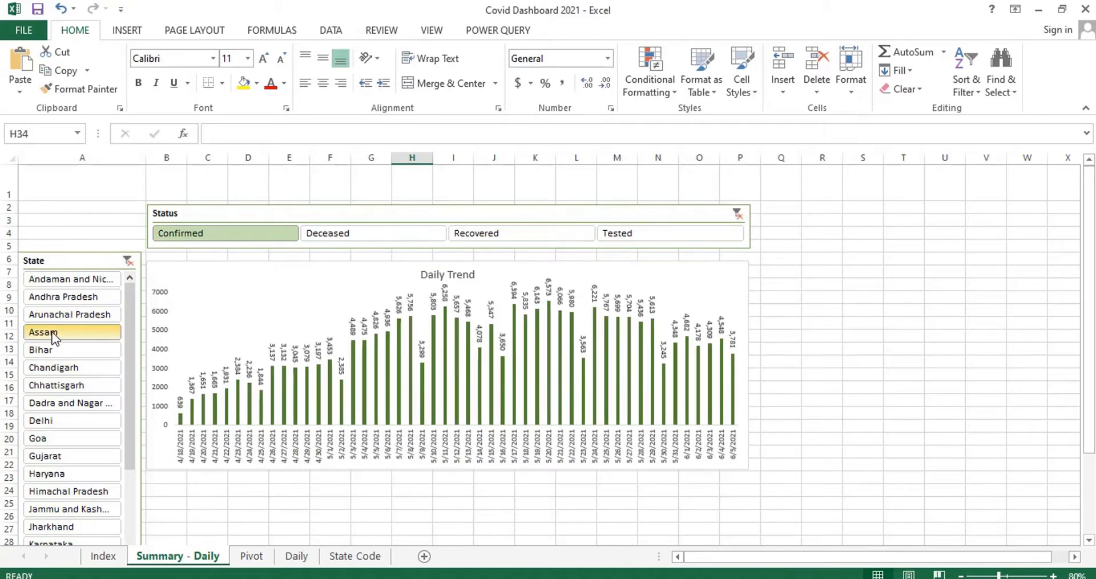
left_click(51, 349)
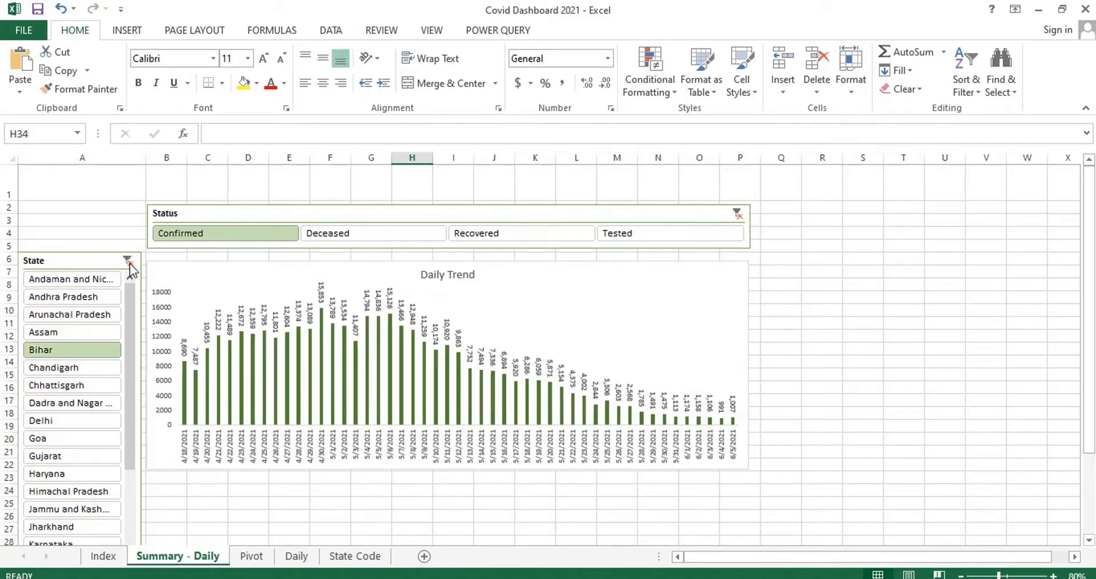
left_click(128, 262)
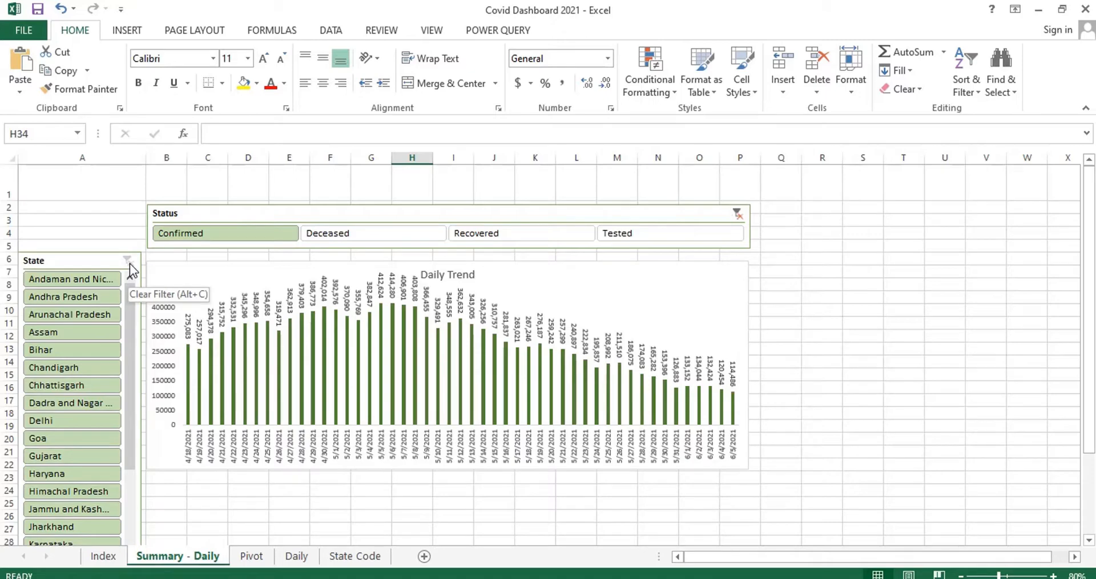
- Connect the State slicer to PivotTable4, PivotTable5 and PivotTable9 as additional report connections
right_click(84, 255)
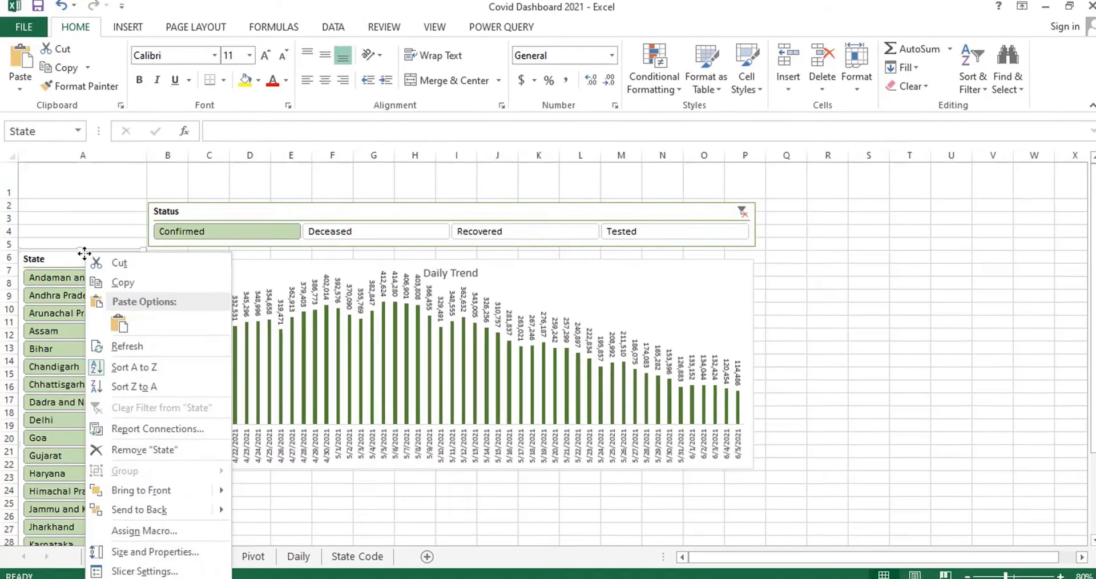
left_click(157, 428)
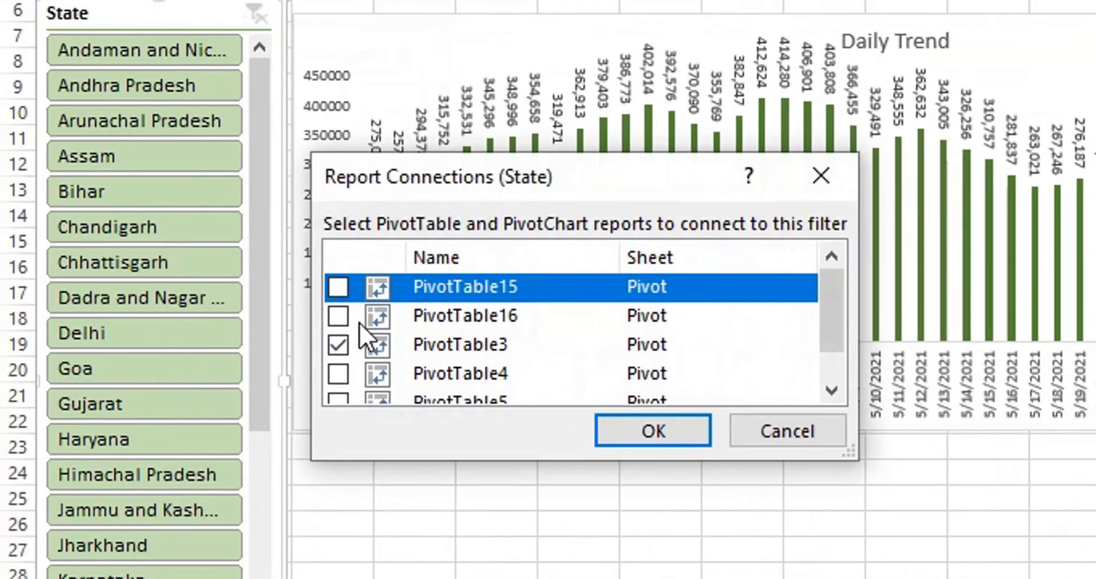
left_click(332, 372)
scroll(628, 385, "down", 1)
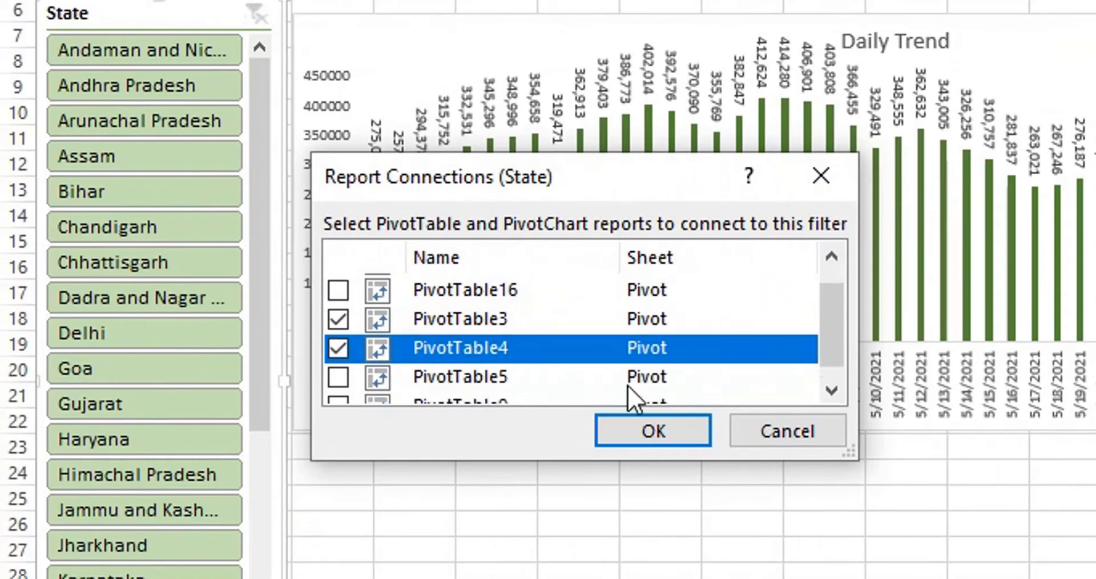
left_click(343, 379)
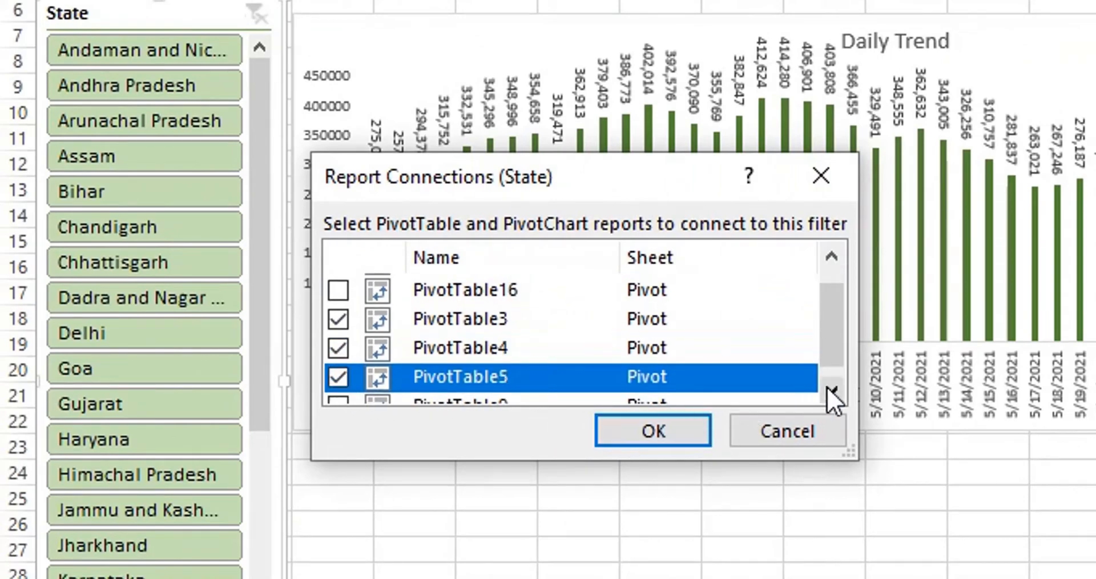
scroll(721, 387, "down", 1)
left_click(345, 389)
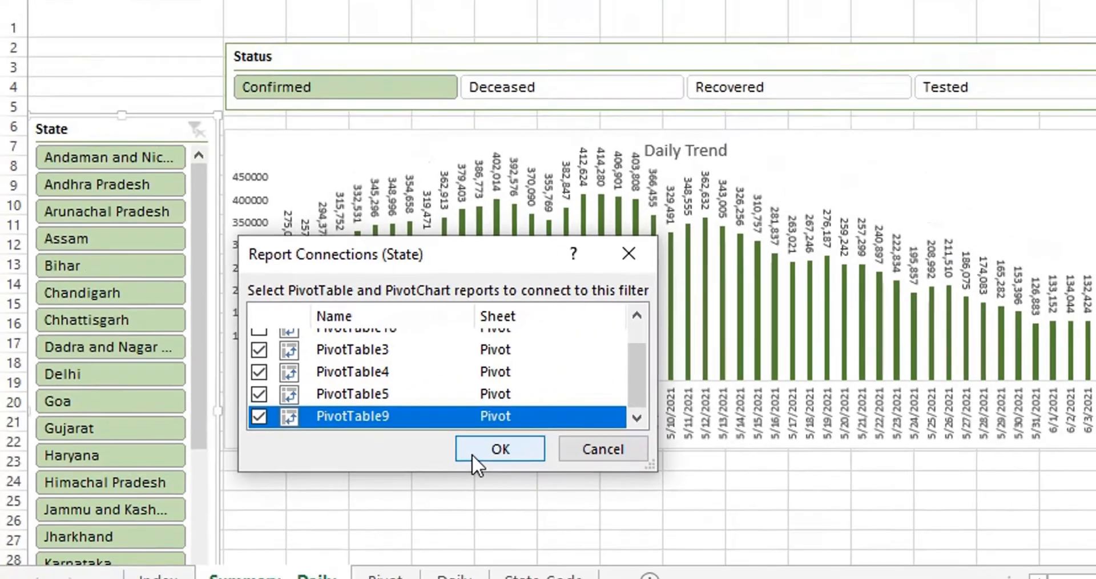
left_click(653, 431)
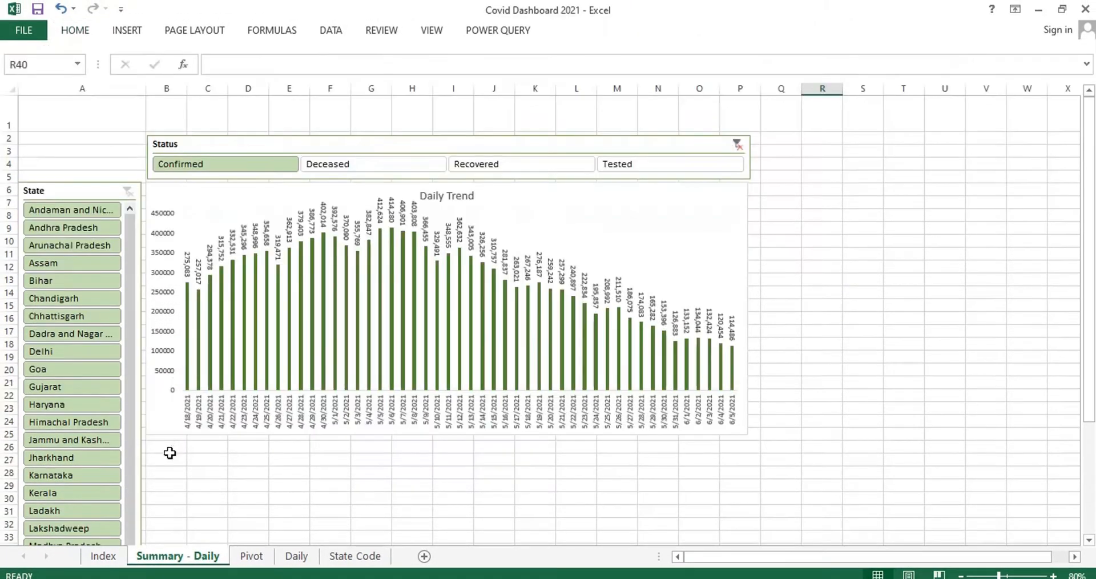
- Paste the district-wise PivotChart below the Daily Trend chart on the Summary - Daily sheet and select it
left_click(170, 451)
key("ctrl+v")
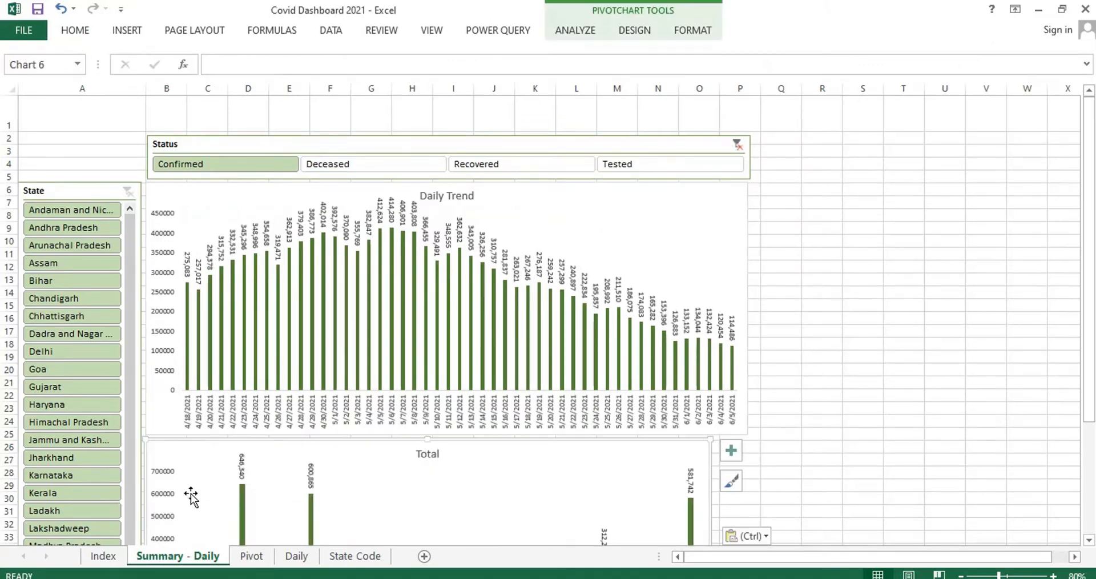
left_click(839, 438)
scroll(840, 439, "down", 2)
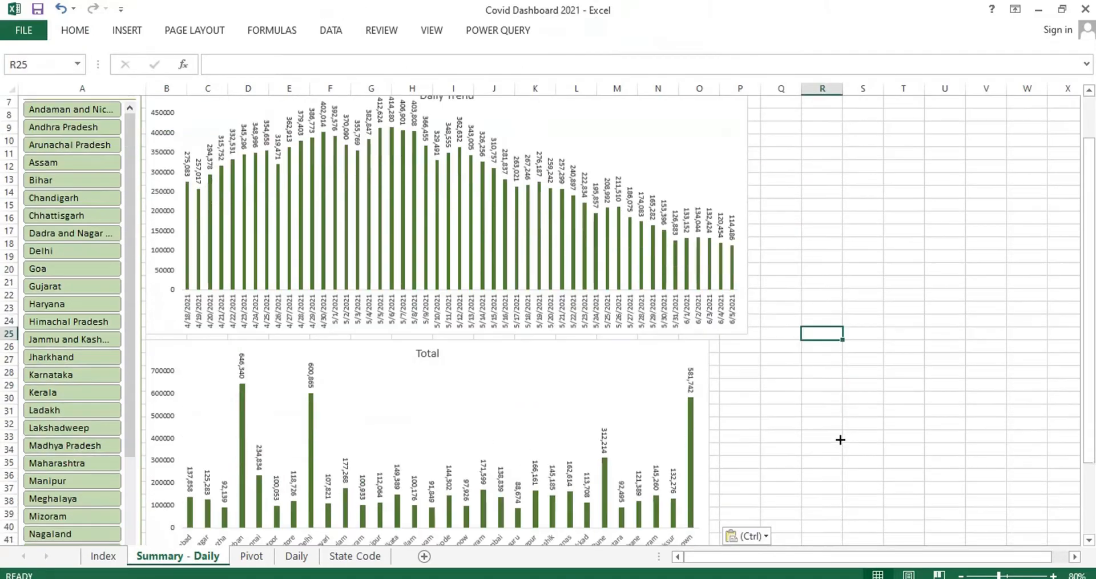
left_click(714, 467)
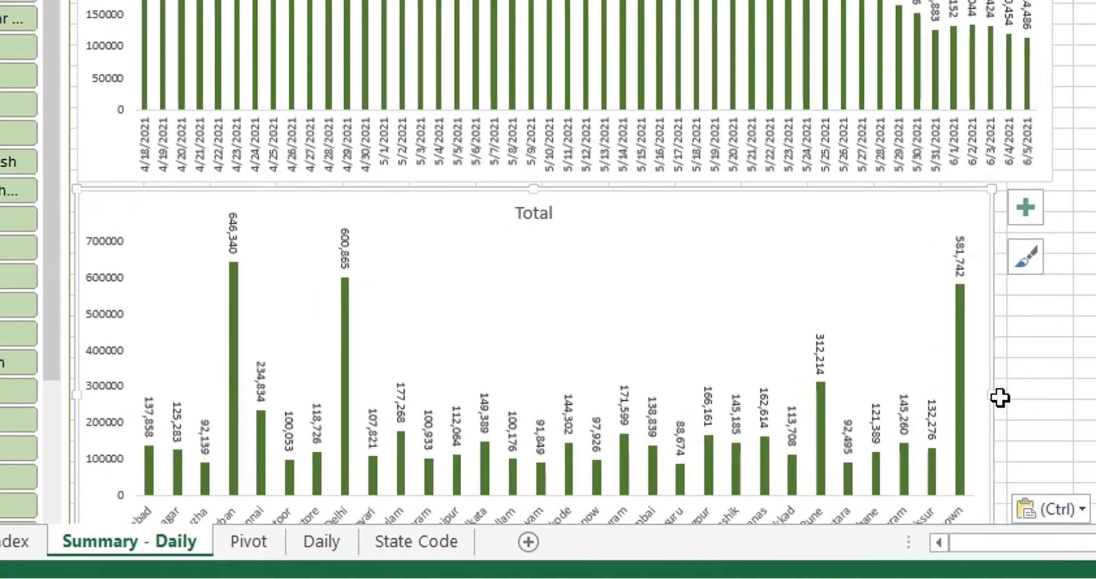
- Widen the district-wise chart to match the Daily Trend chart's width and set its title to "Top 30 Districts"
left_click_drag(996, 398, 1050, 401)
left_click(559, 213)
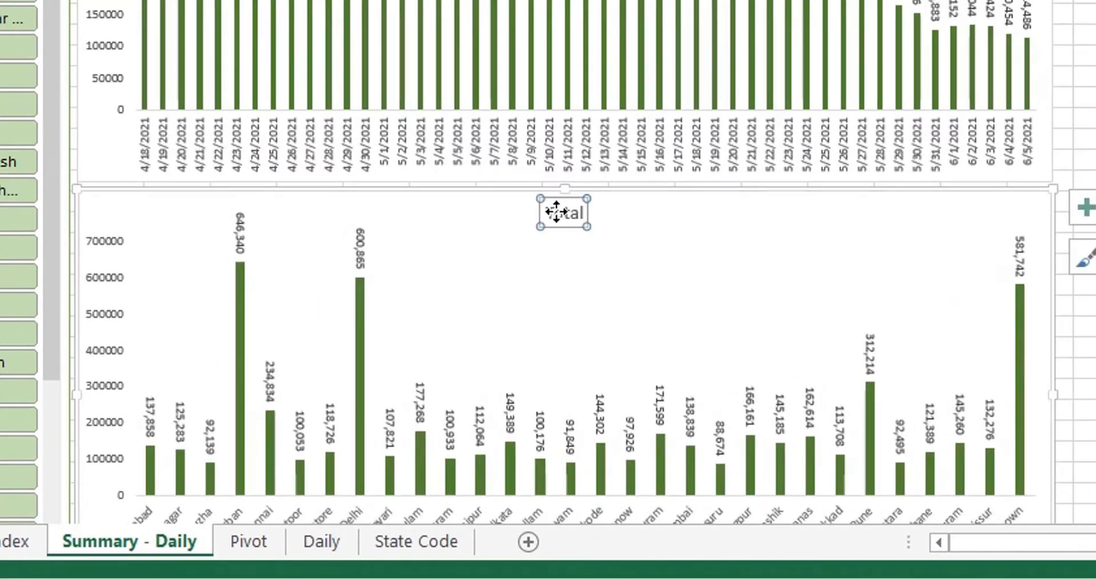
key("ctrl+a")
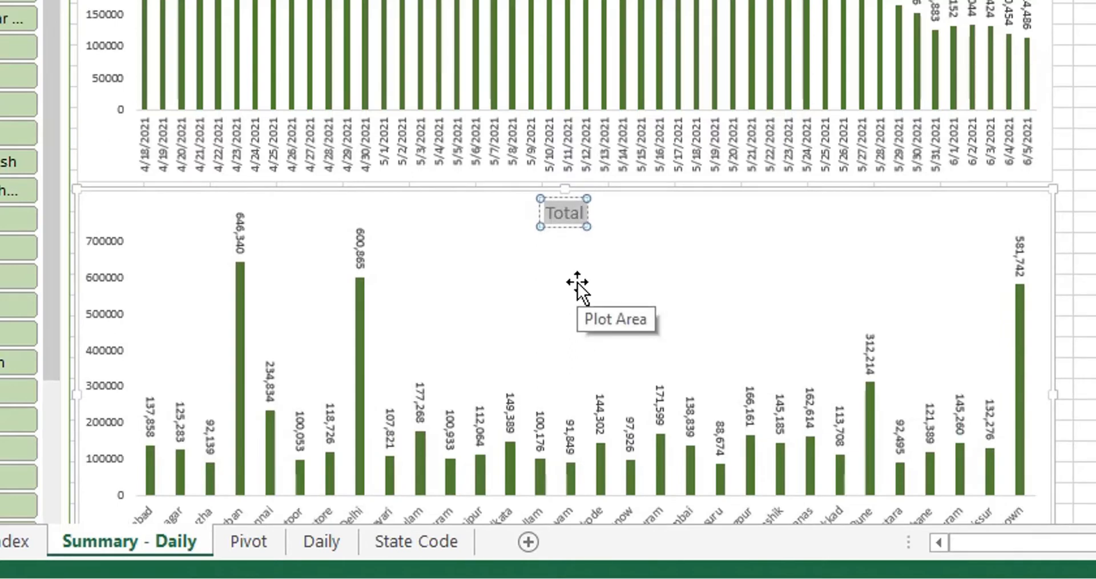
type("Top 30 Districts")
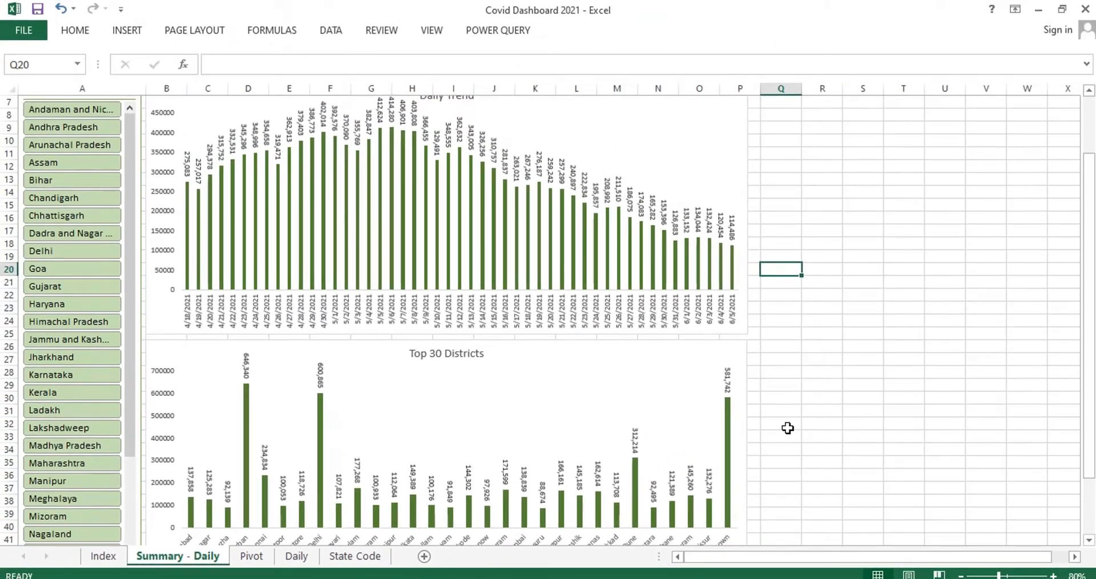
scroll(1060, 326, "up", 2)
scroll(787, 429, "down", 3)
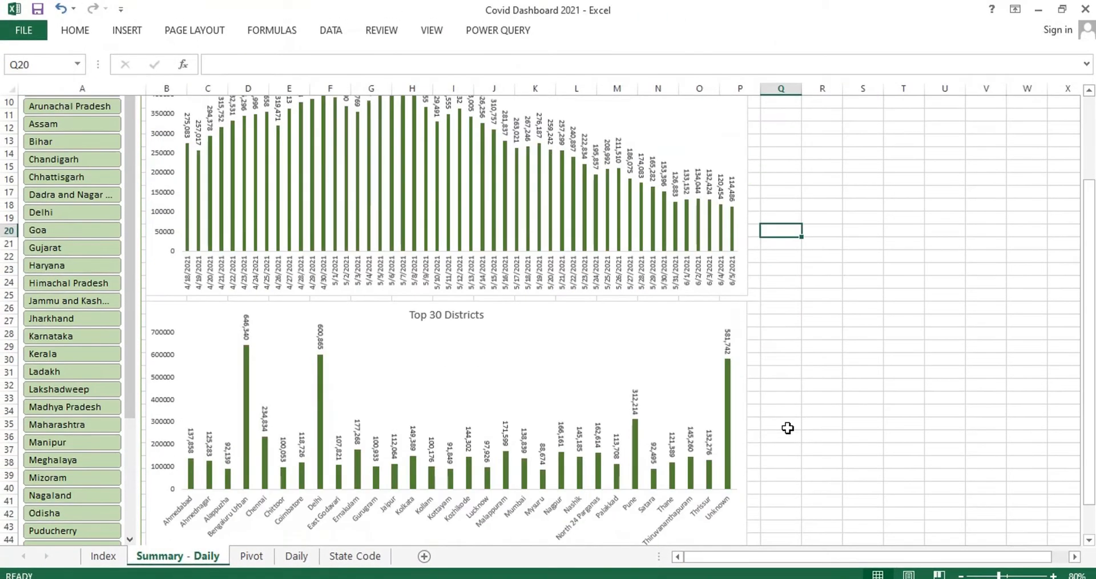
- Clear the Status slicer filter and paste the Total by State PivotChart at cell Q6 beside the Daily Trend chart
key("ctrl+z")
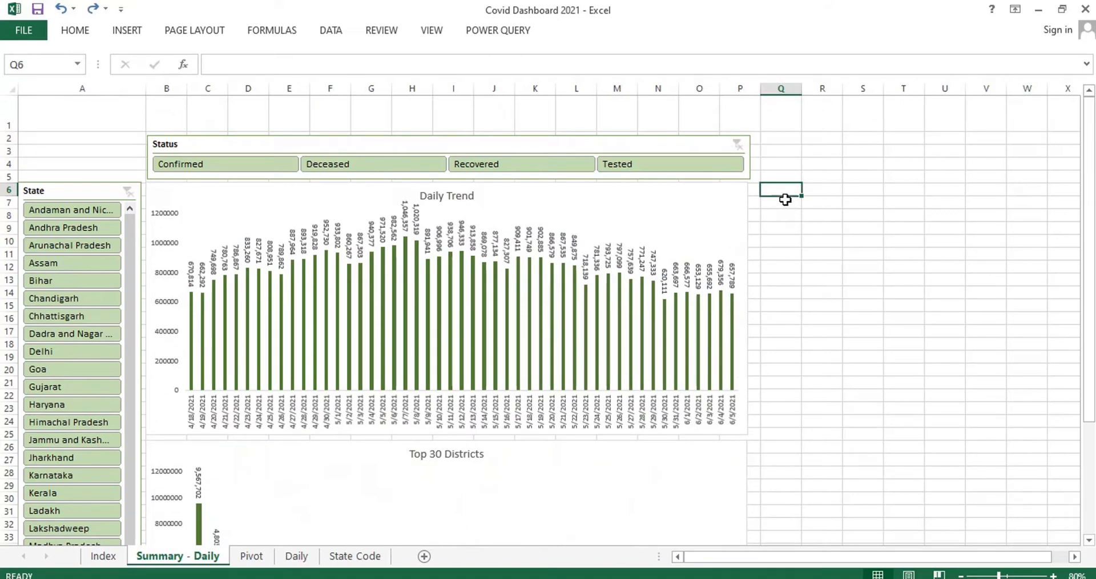
key("ctrl+v")
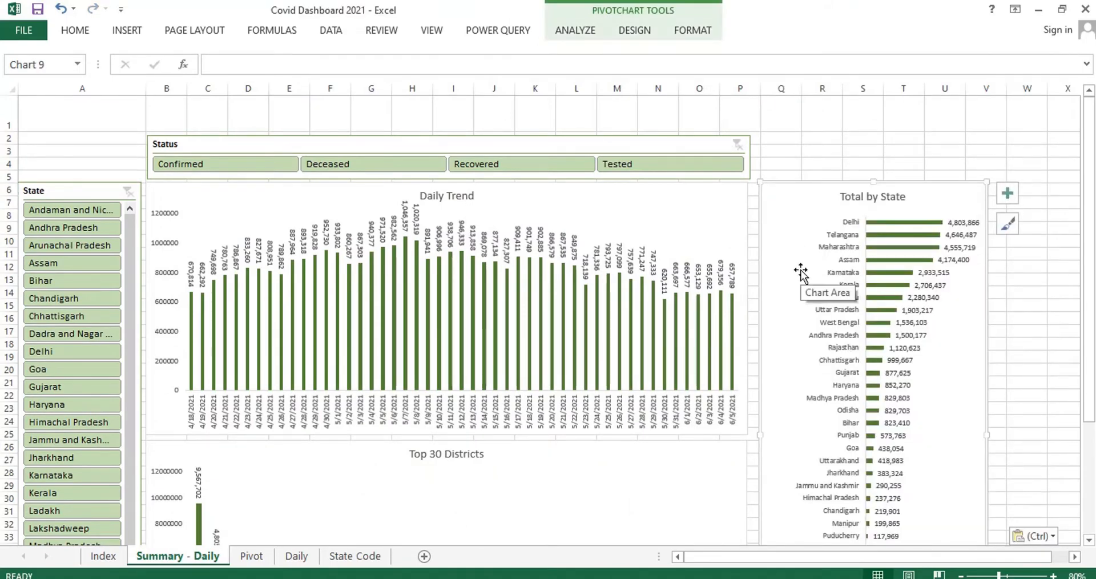
key("Down")
key("Left")
key("Left")
key("Left")
key("Left")
key("Left")
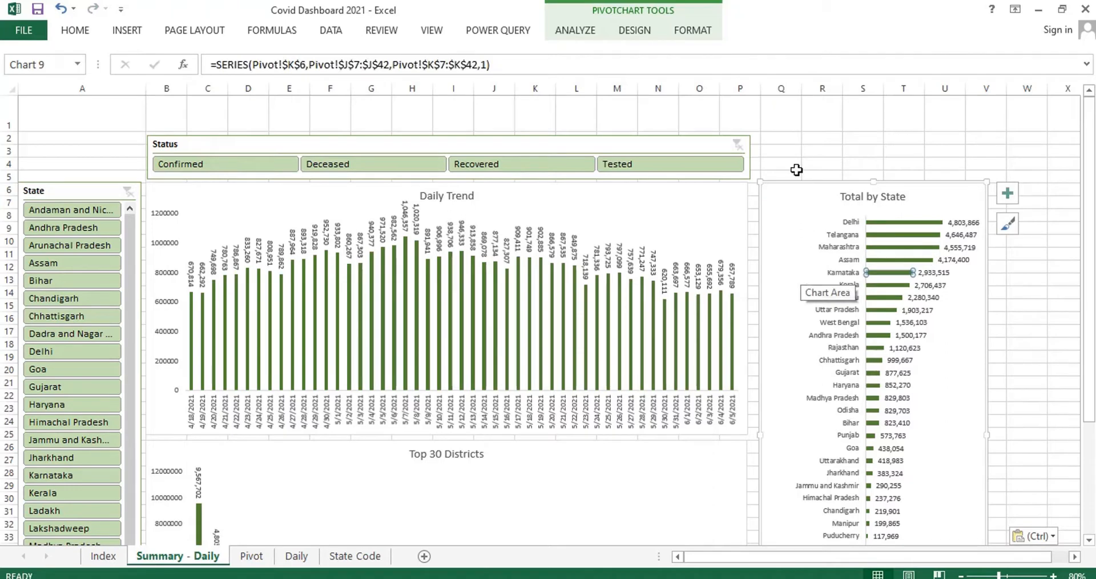
- Move the Total by State chart flush against the Daily Trend chart's right edge, just below row 5
left_click_drag(798, 182, 794, 181)
left_click_drag(790, 178, 790, 180)
left_click(790, 180)
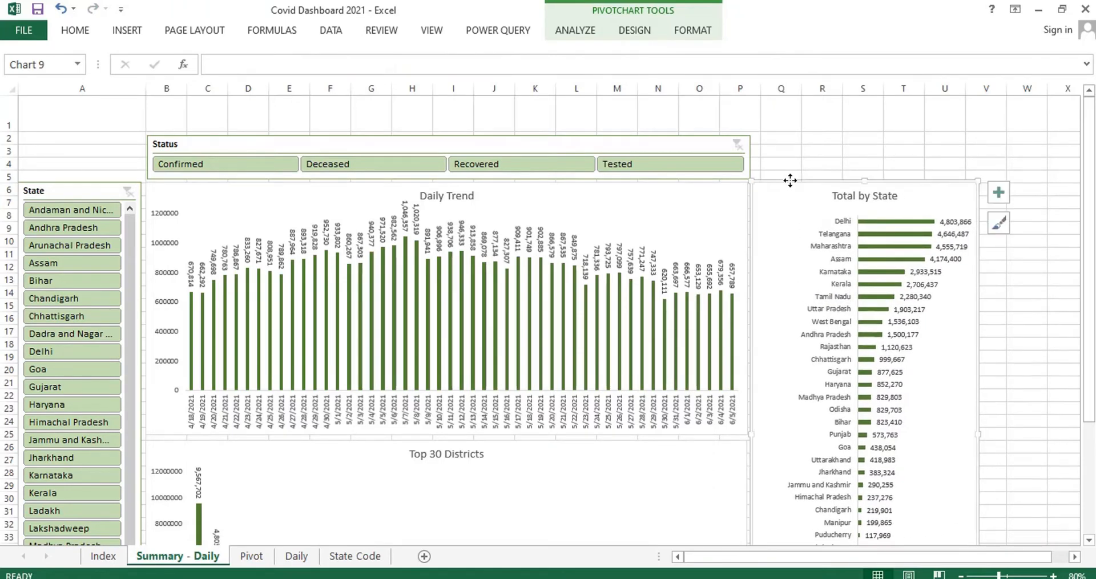
scroll(879, 342, "down", 4)
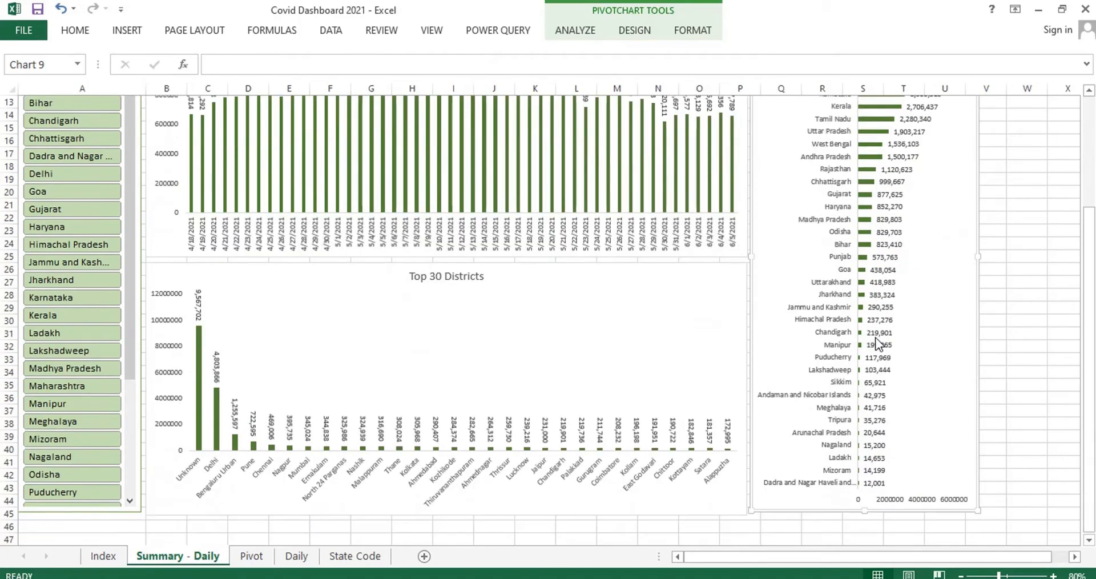
scroll(879, 343, "up", 4)
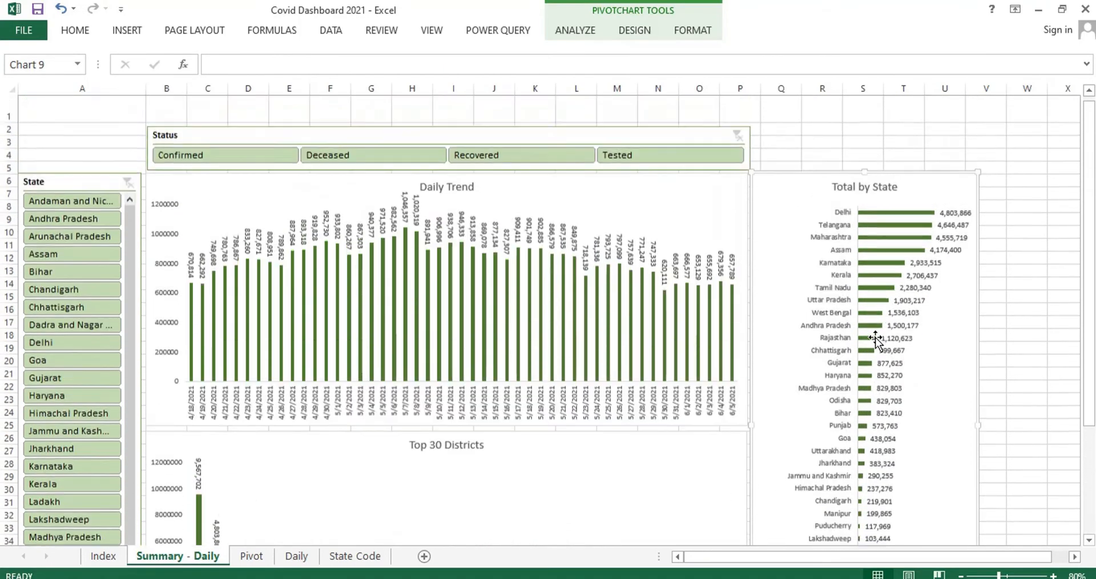
left_click(781, 164)
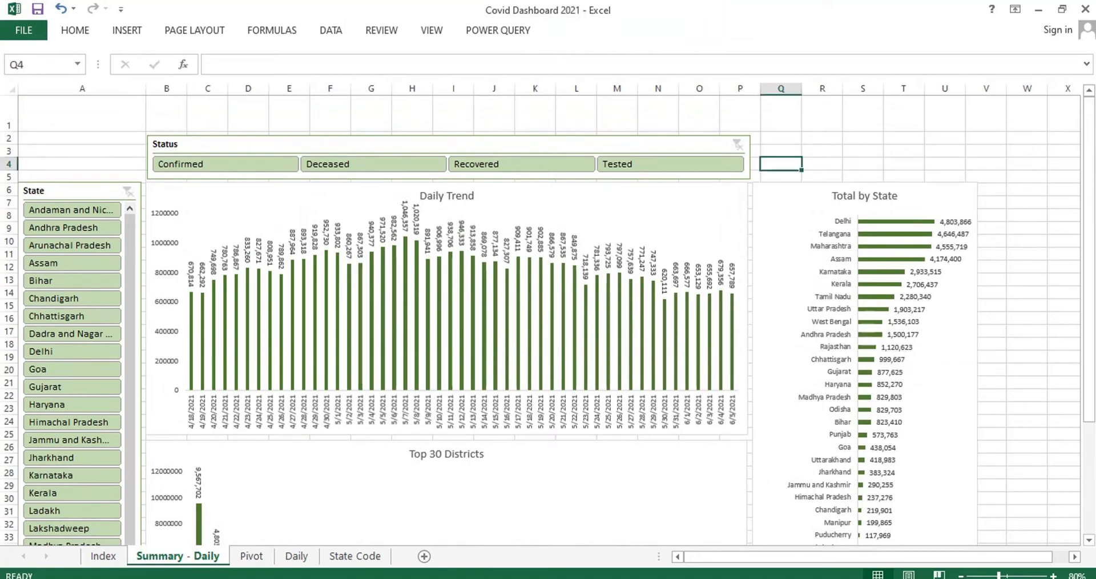
- Add a "Week Number" column to the table on the Daily sheet with the header in cell G1
left_click(297, 556)
left_click(533, 111)
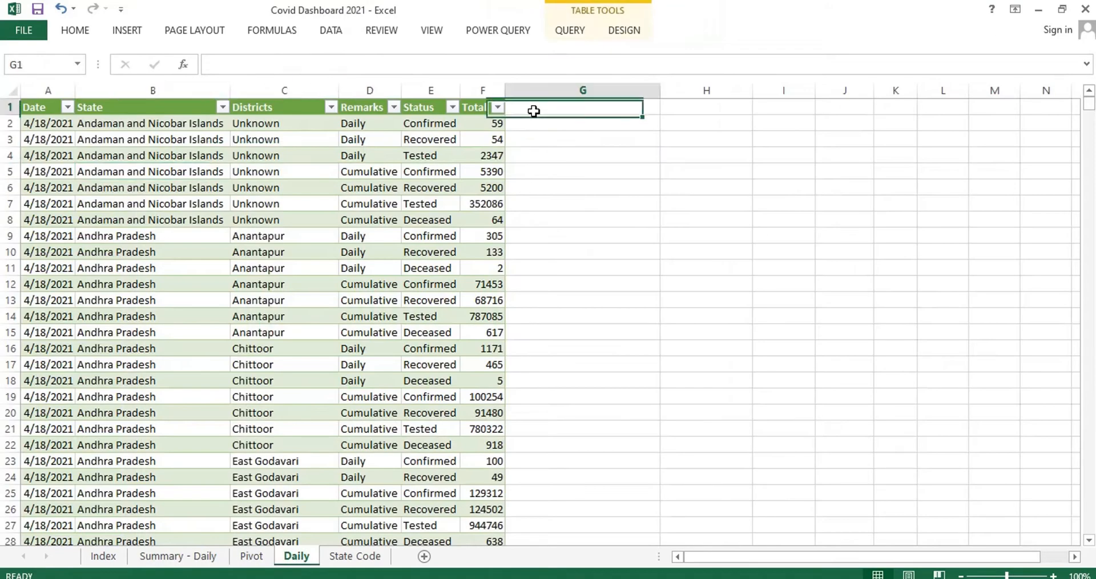
type("Week")
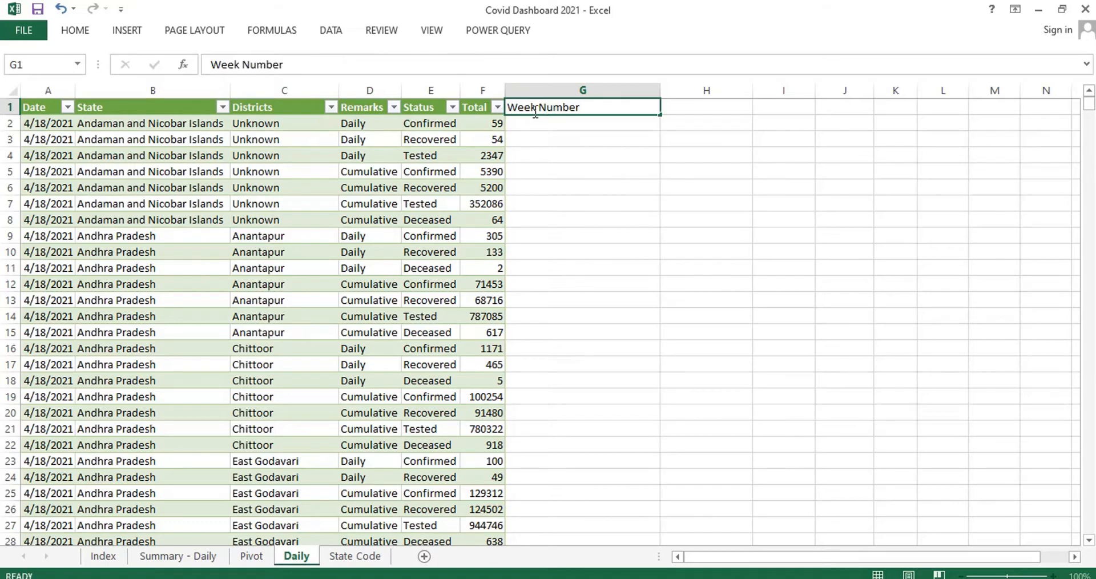
type(" Number")
key("Return")
type("=w")
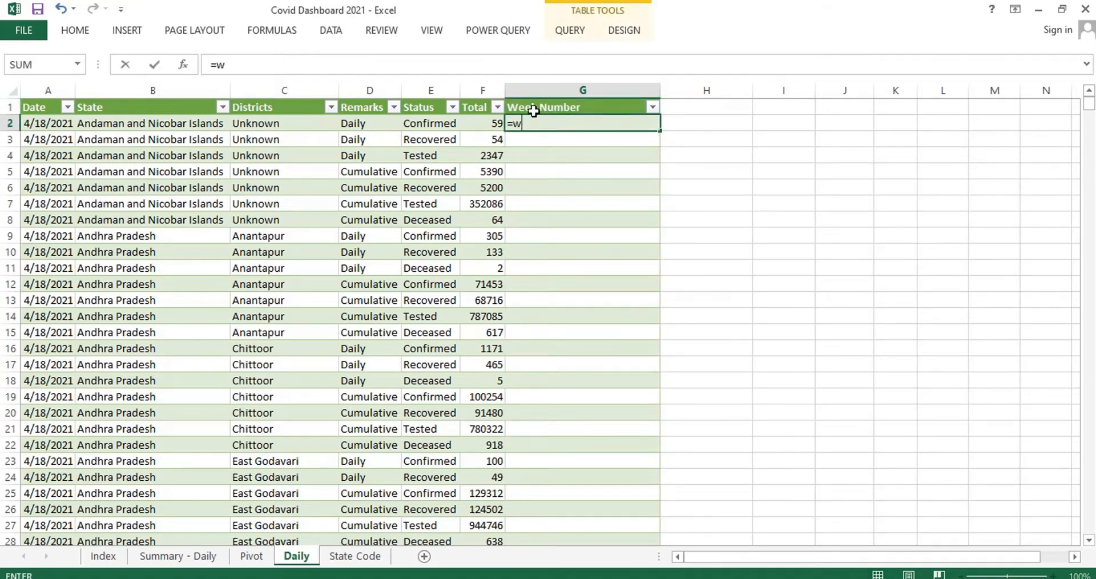
type("eekn")
key("Tab")
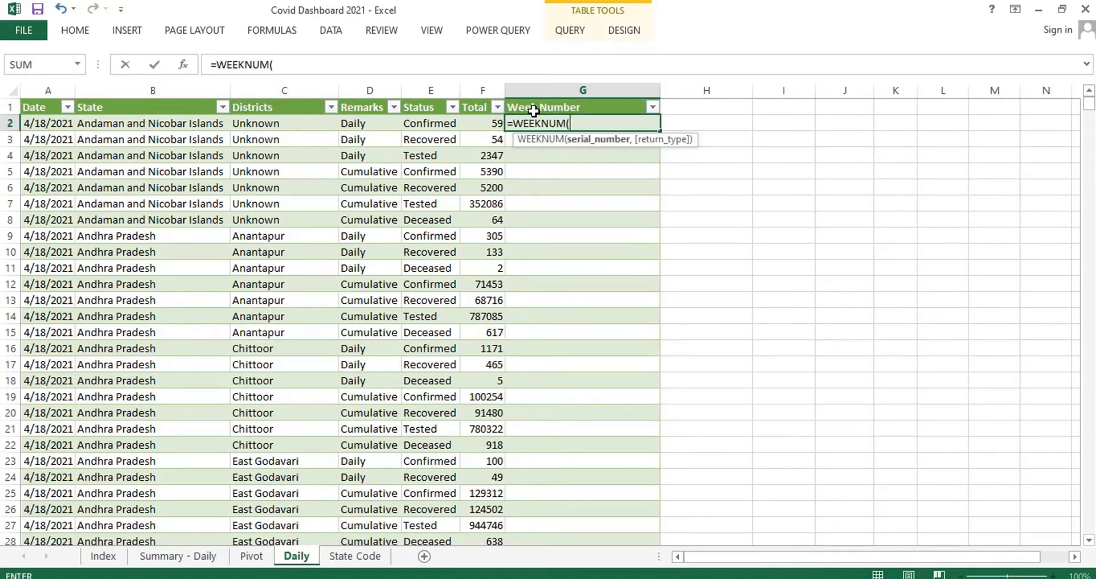
key("Left")
key("Left")
key("Left")
key("Left")
key("Left")
key("Left")
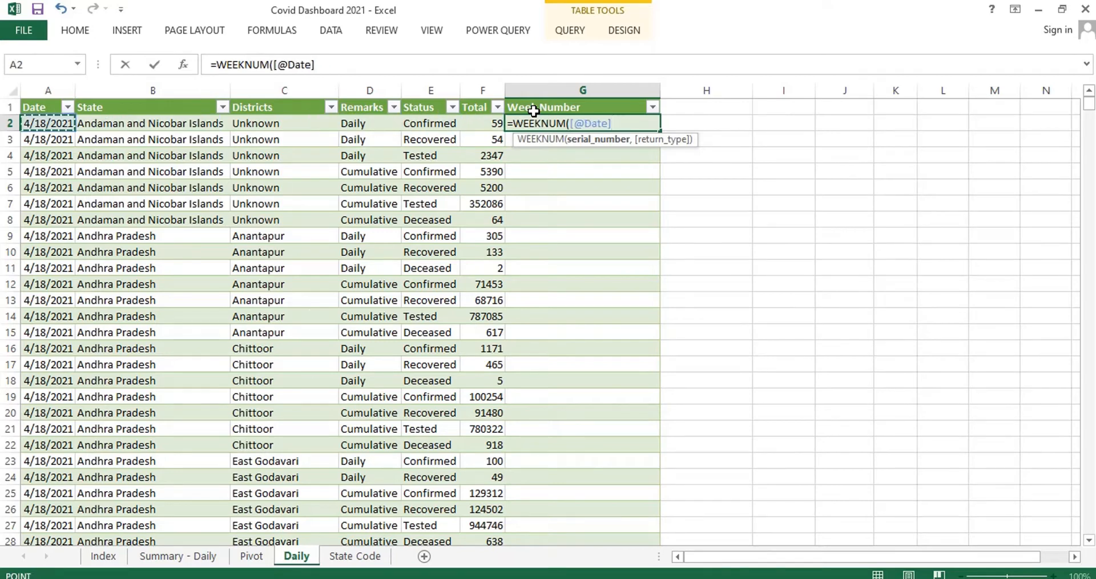
type(",2")
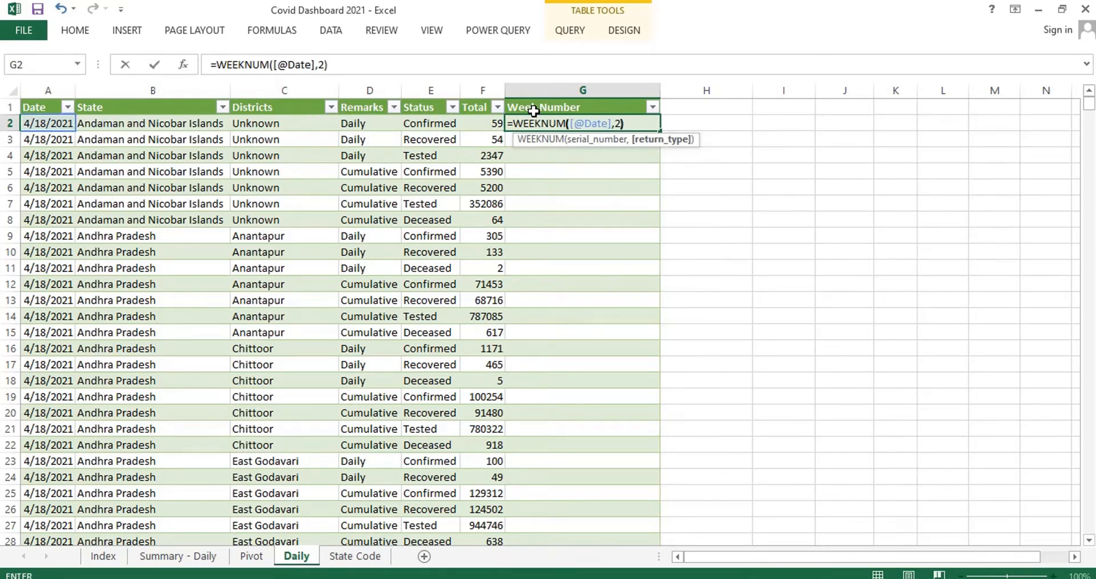
type(")")
key("ctrl+Return")
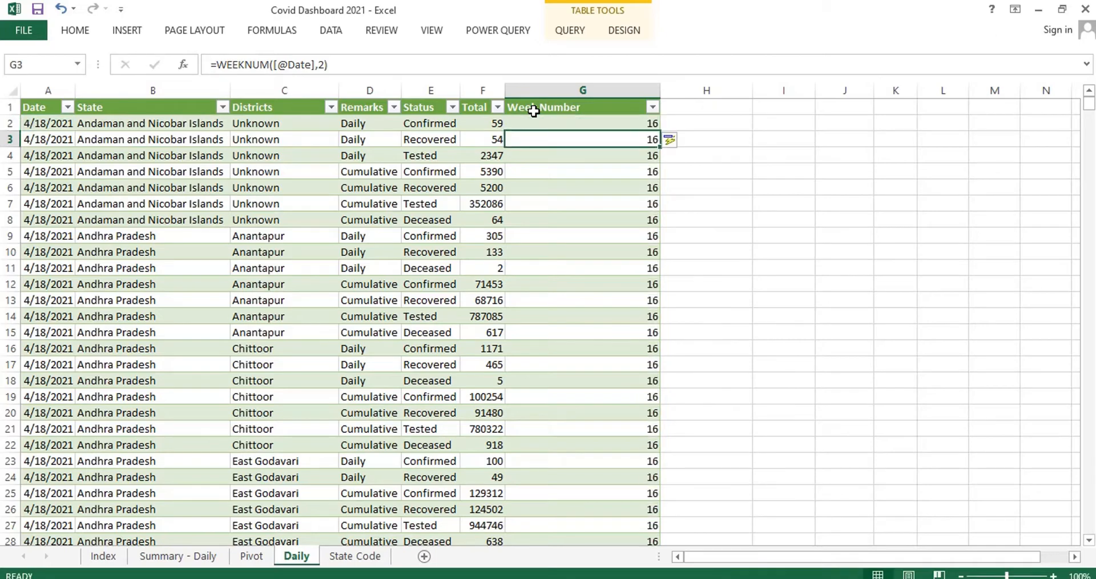
- AutoFit the column widths of the whole Daily table and return to cell A1
key("ctrl+Home")
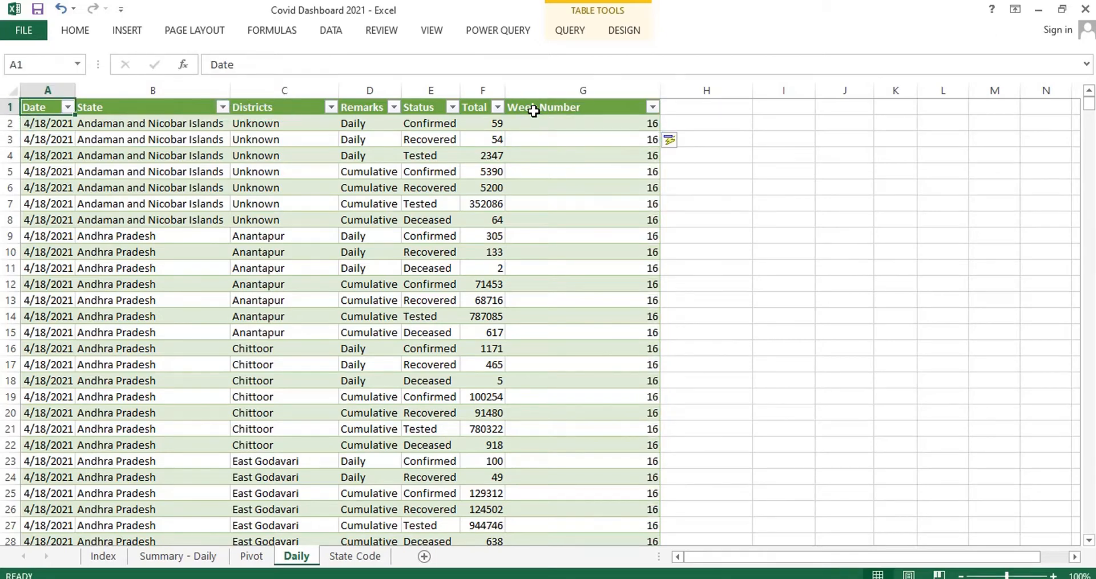
key("ctrl+shift+End")
key("alt+o")
key("c")
key("a")
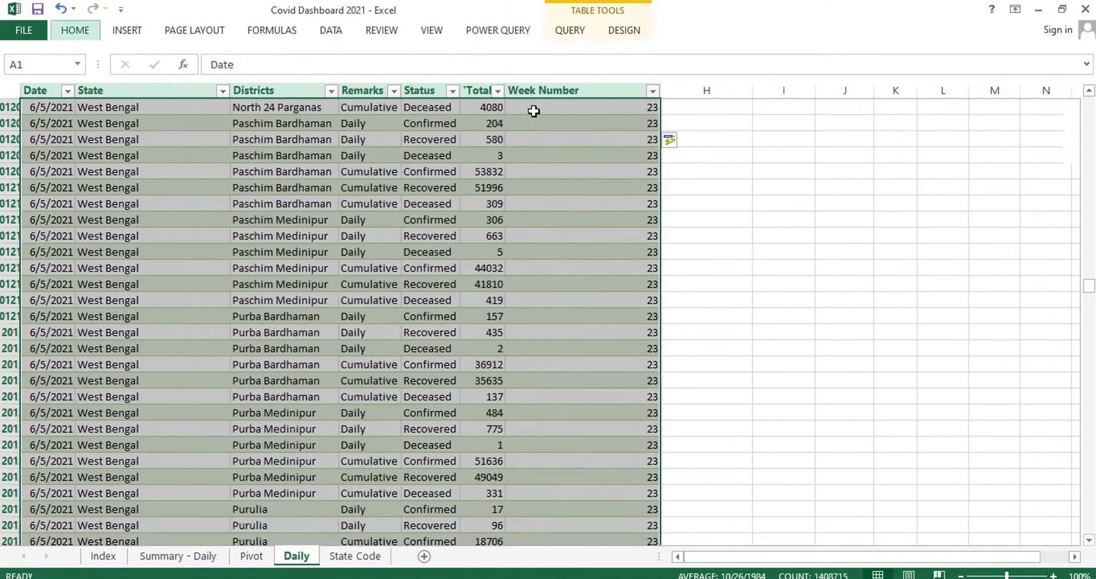
key("ctrl+Home")
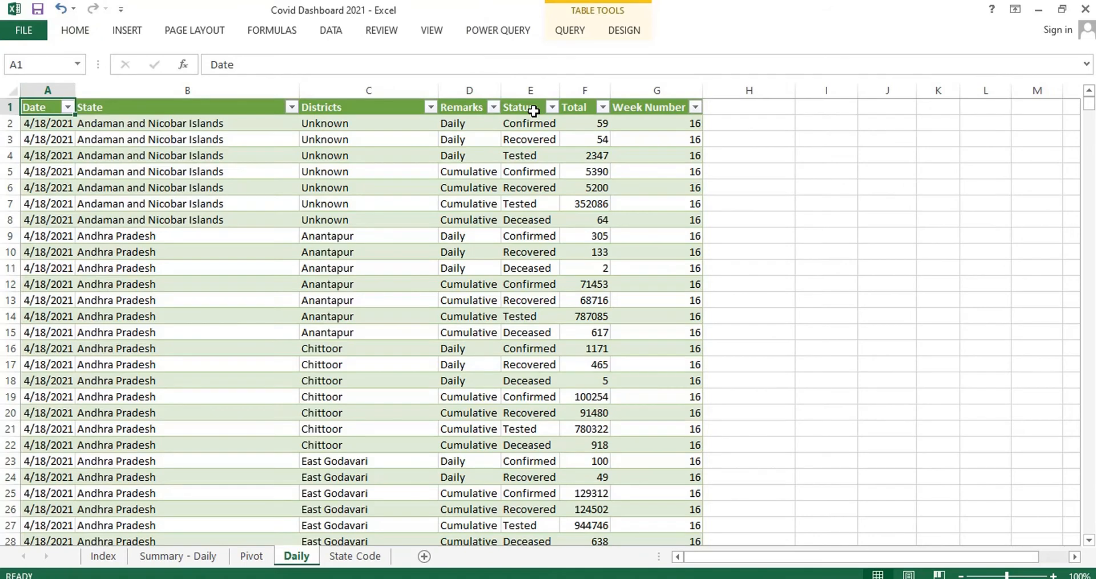
- Paste the Week Number slicer on the Summary - Daily sheet and align it beside the Status slicer, above Total by State
key("ctrl+Page_Up")
key("ctrl+Page_Up")
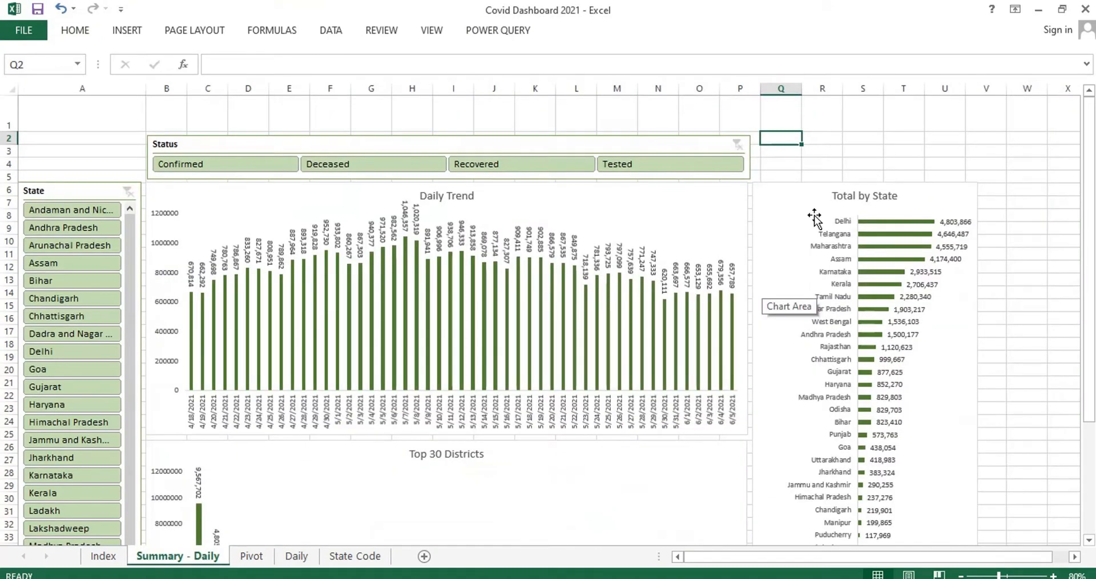
key("ctrl+v")
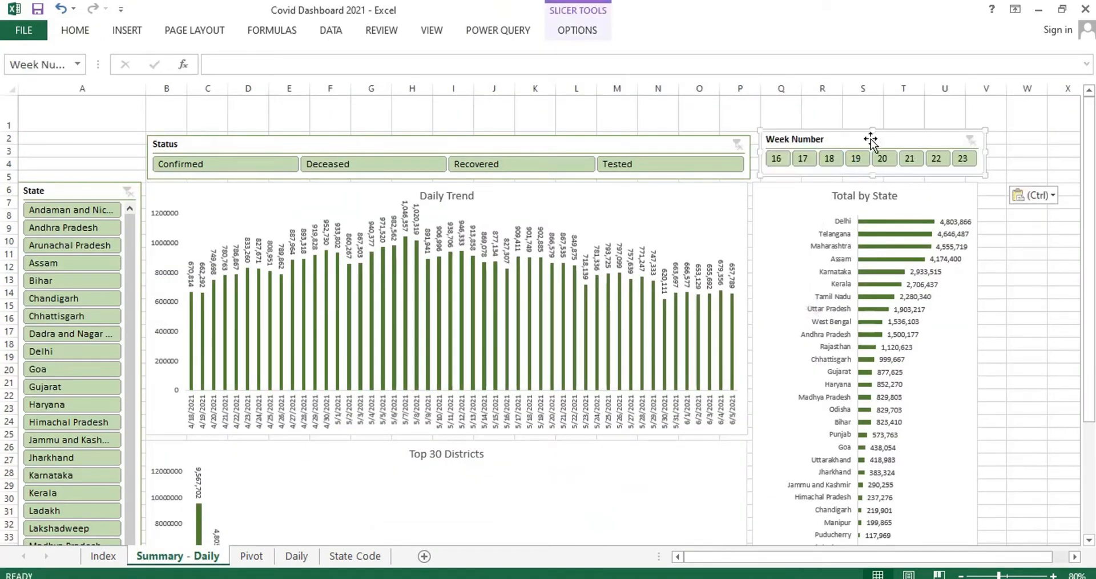
left_click_drag(870, 140, 862, 144)
left_click(1036, 168)
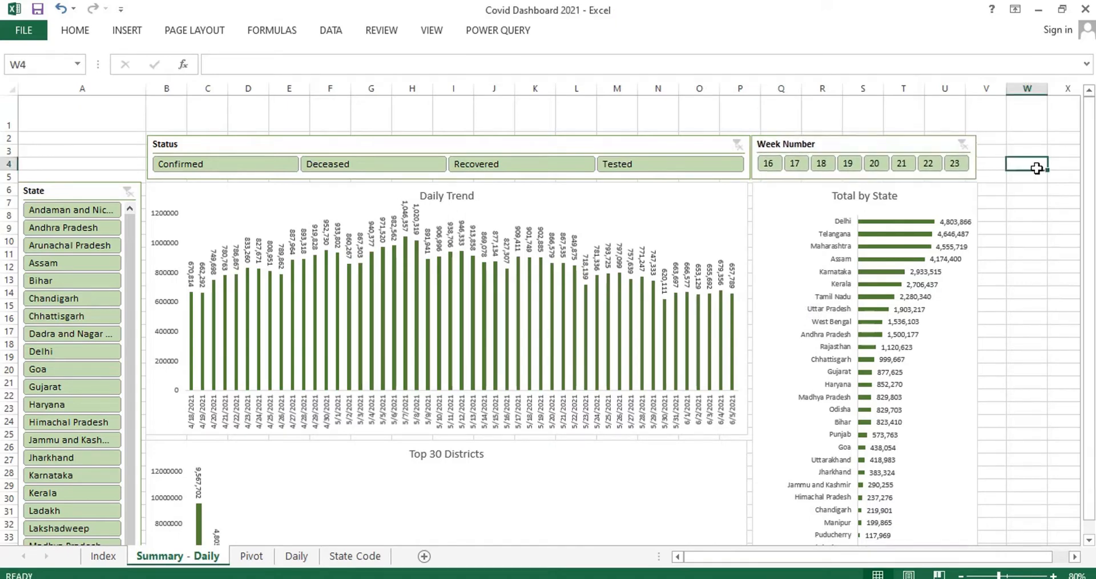
- Paste the Districts slicer to the right of the Total by State chart, starting at row 6
key("Down")
key("Down")
key("ctrl+v")
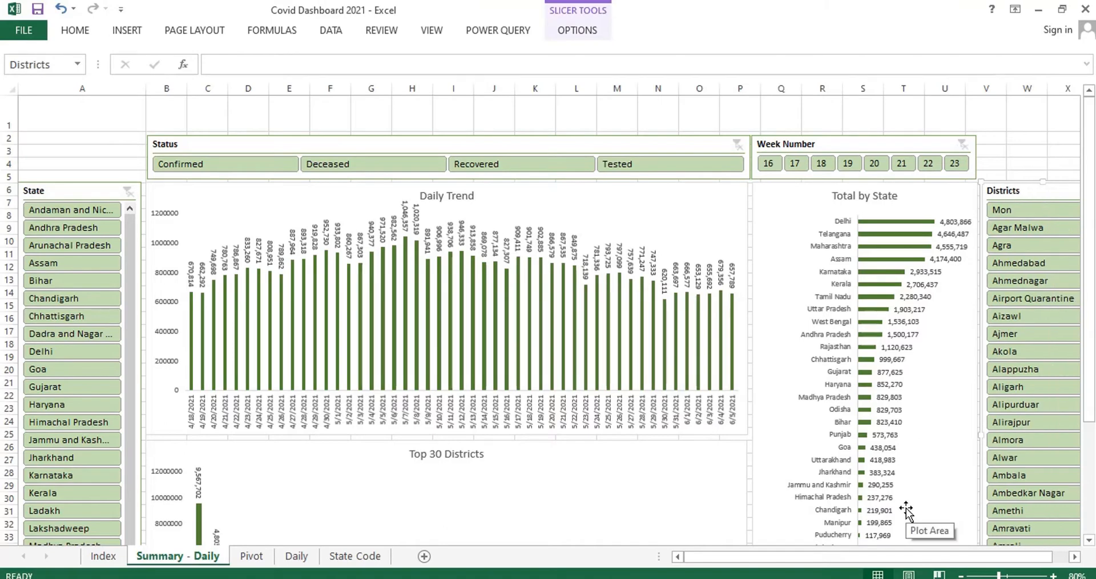
- Refresh all PivotTables and data connections in the workbook from the Pivot sheet
left_click(251, 555)
left_click(332, 34)
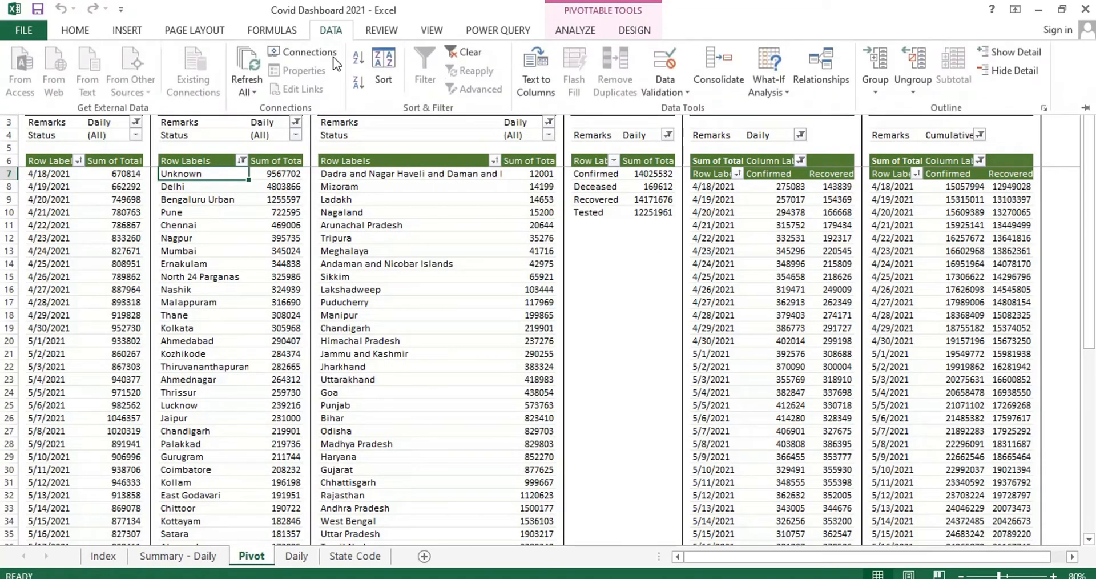
left_click(254, 91)
left_click(269, 133)
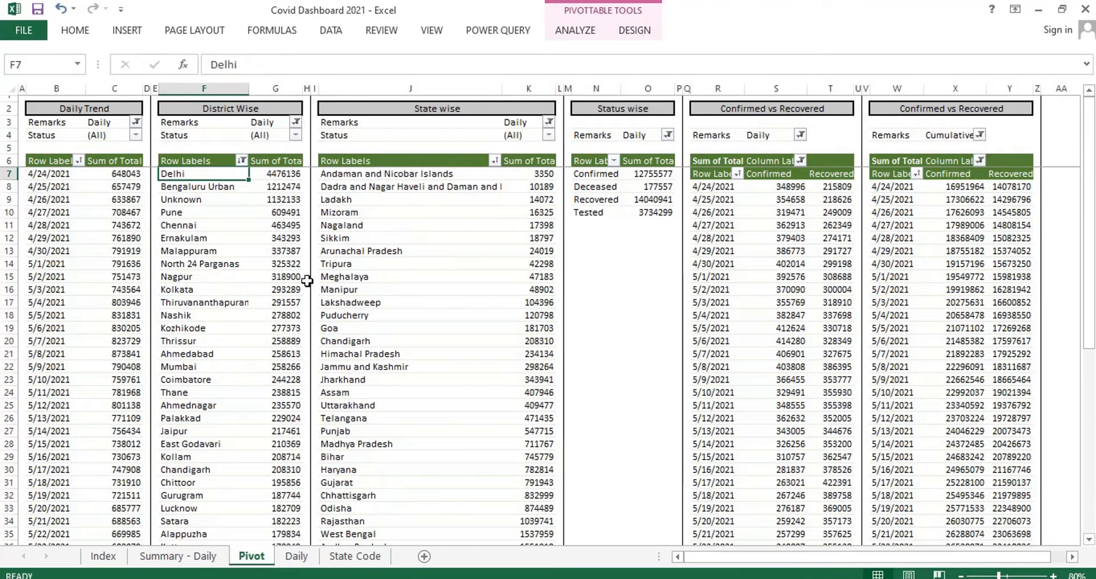
- Filter the Summary - Daily dashboard to the Confirmed status and hide the sheet's gridlines
left_click(184, 561)
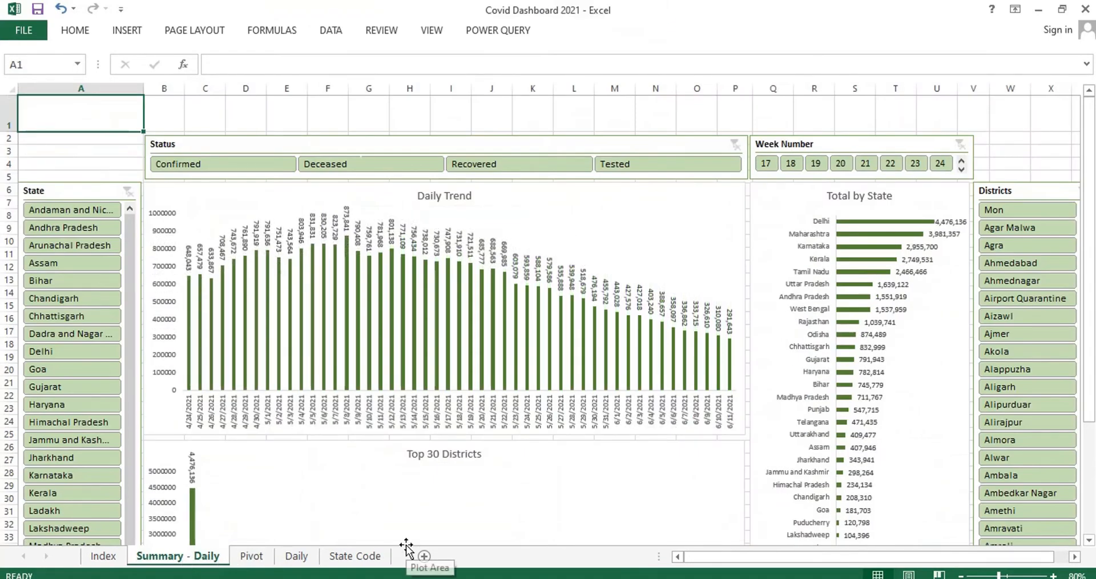
left_click(228, 164)
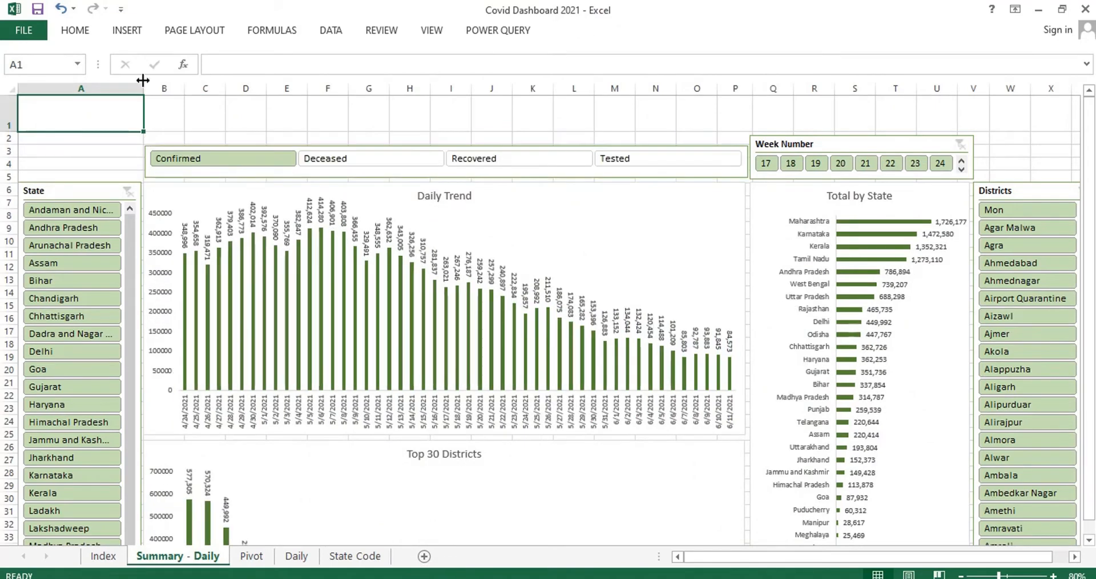
left_click(431, 32)
left_click(176, 83)
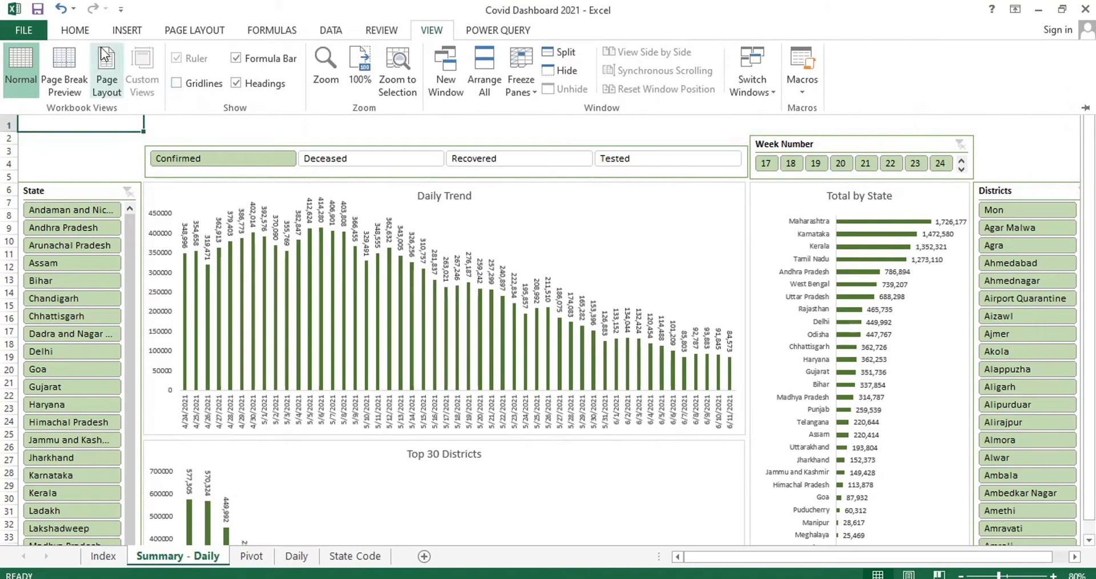
- Merge and center cells A1:P1 above the dashboard to form a title area
left_click(85, 30)
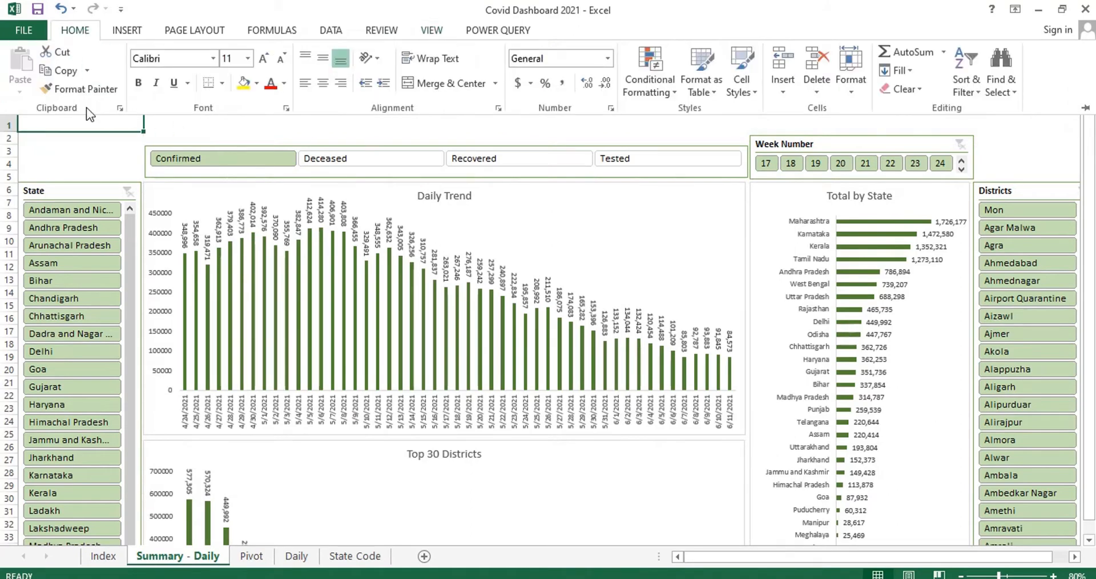
left_click(88, 125)
left_click(730, 114, "shift")
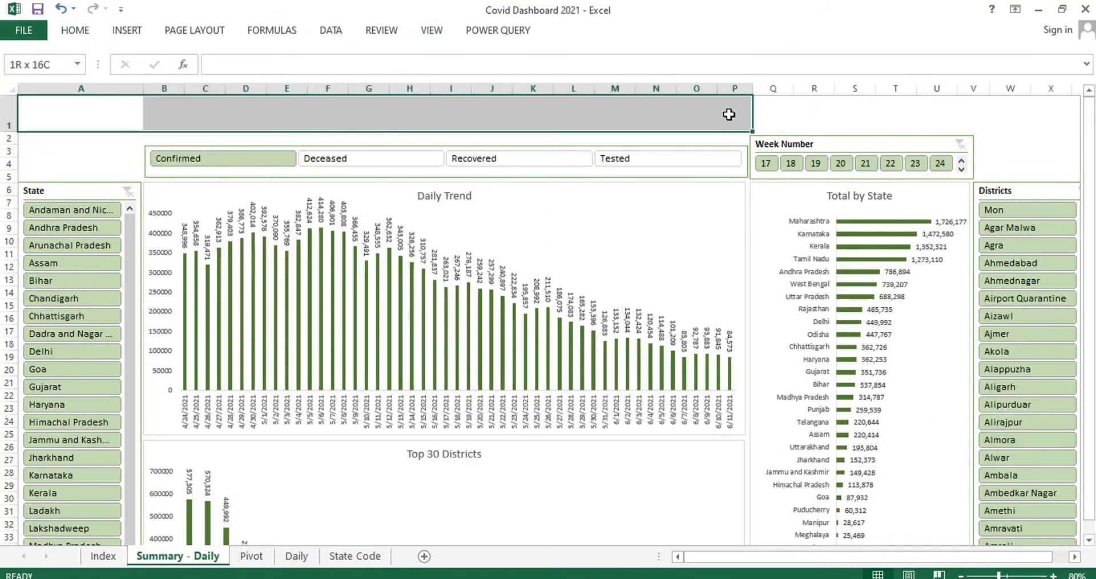
left_click(76, 30)
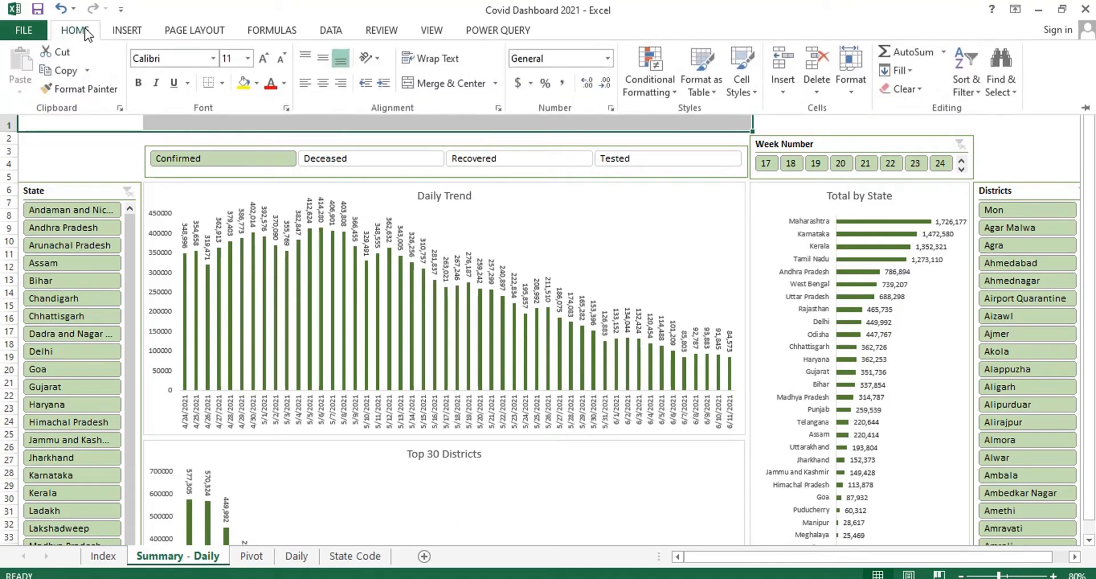
left_click(433, 84)
- Start a title formula in merged cell A1 with the text "Covid Dashboard - Daily Summary_" followed by the & operator
left_click(58, 127)
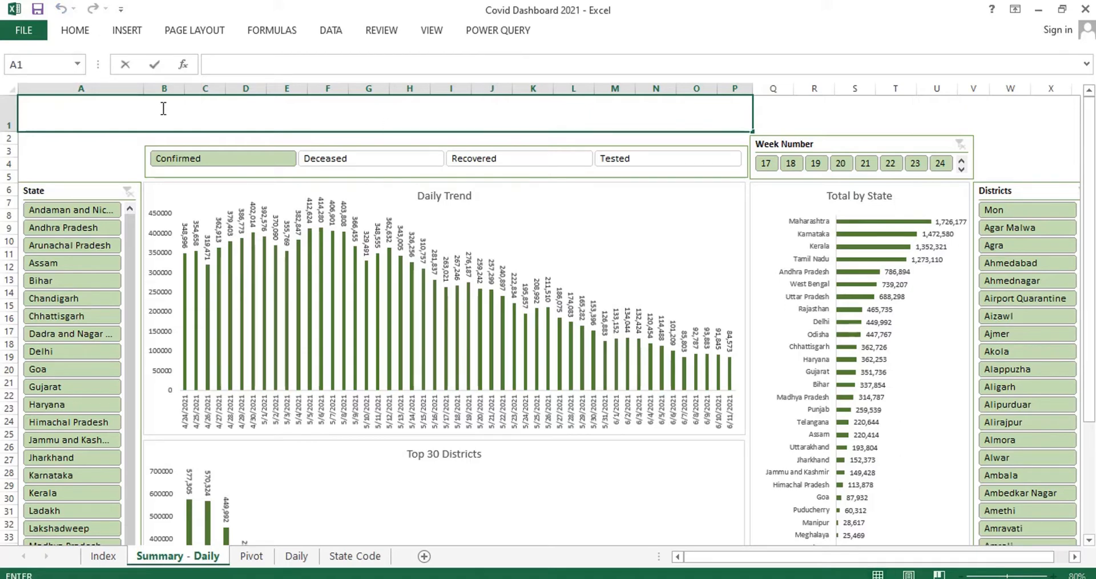
type("=")
type("\"Covid Dashboard")
type(" - Daily Su")
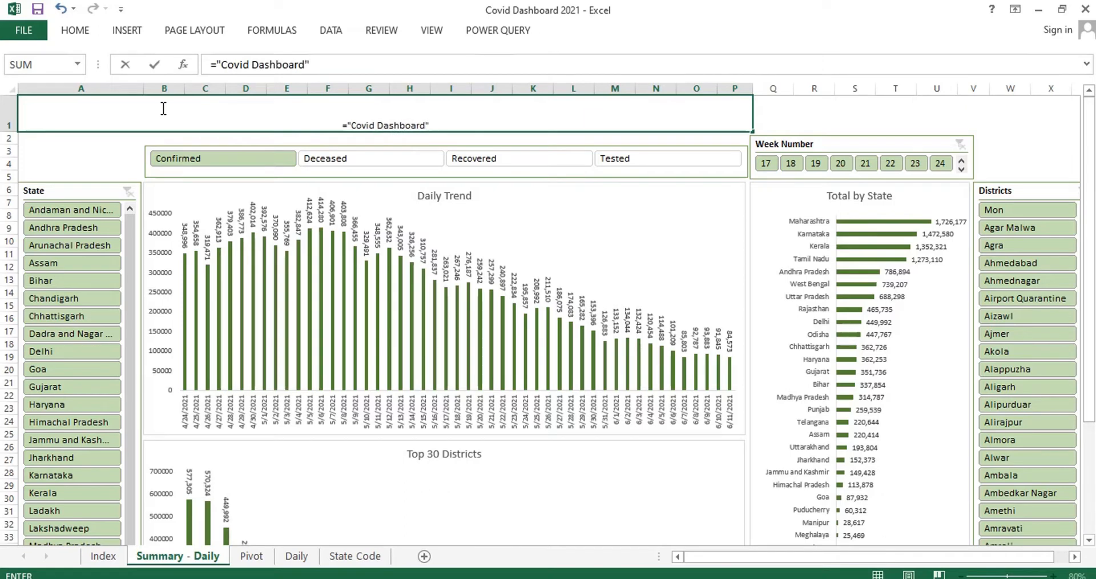
type("mmary\" &")
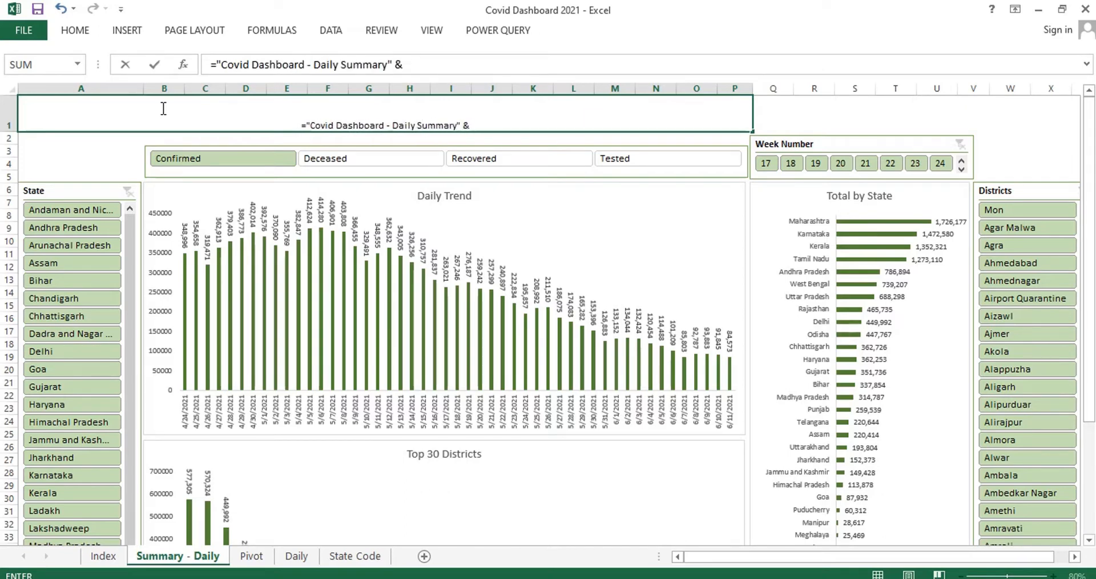
left_click(457, 126)
type("_")
left_click(474, 125)
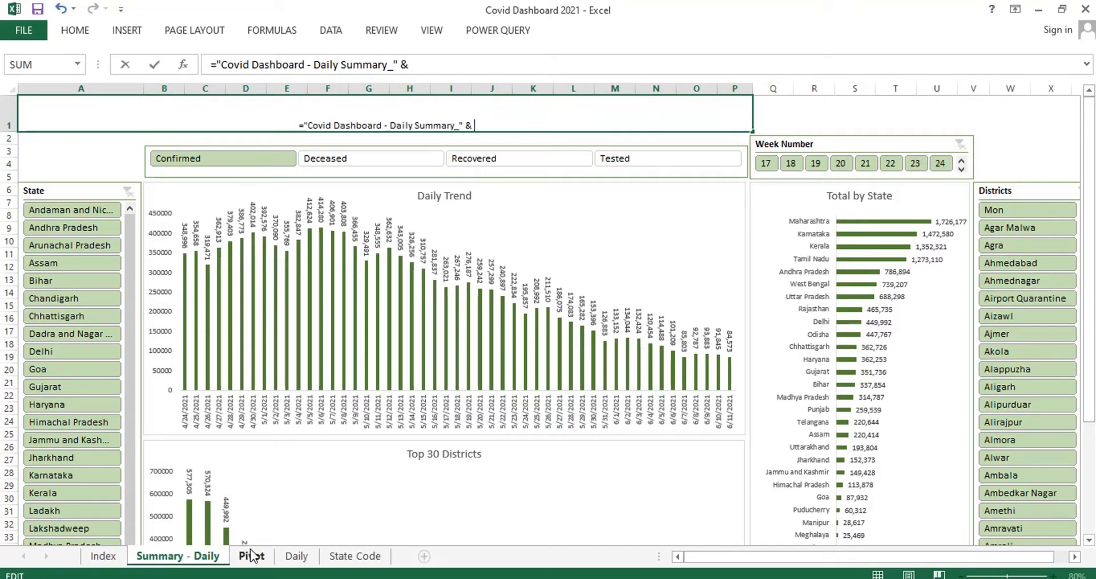
- Complete the title formula with an absolute reference to the Daily Trend status filter value, Pivot!$C$4
left_click(252, 556)
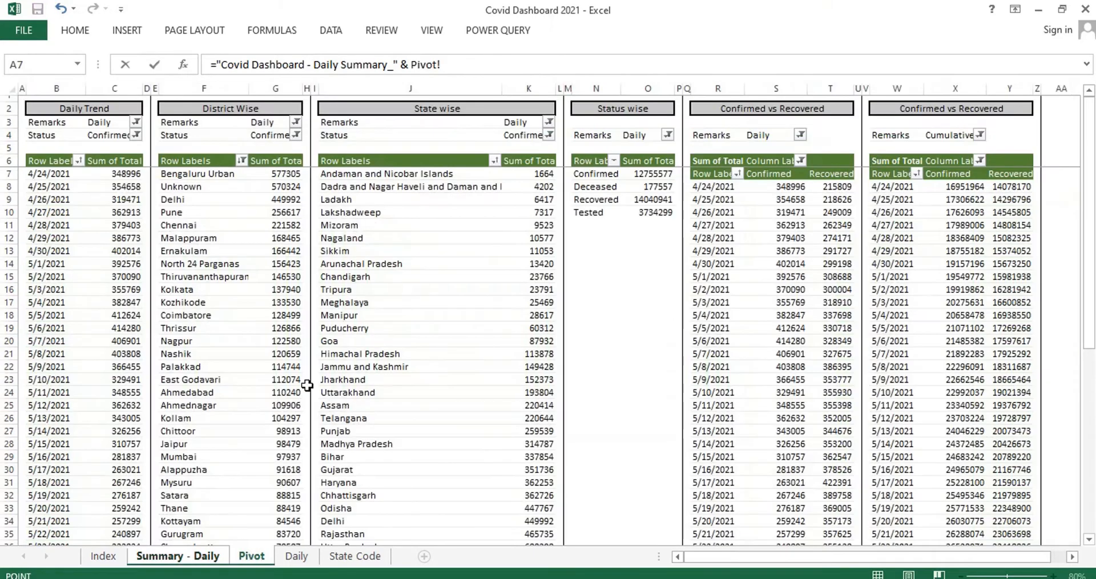
left_click(111, 137)
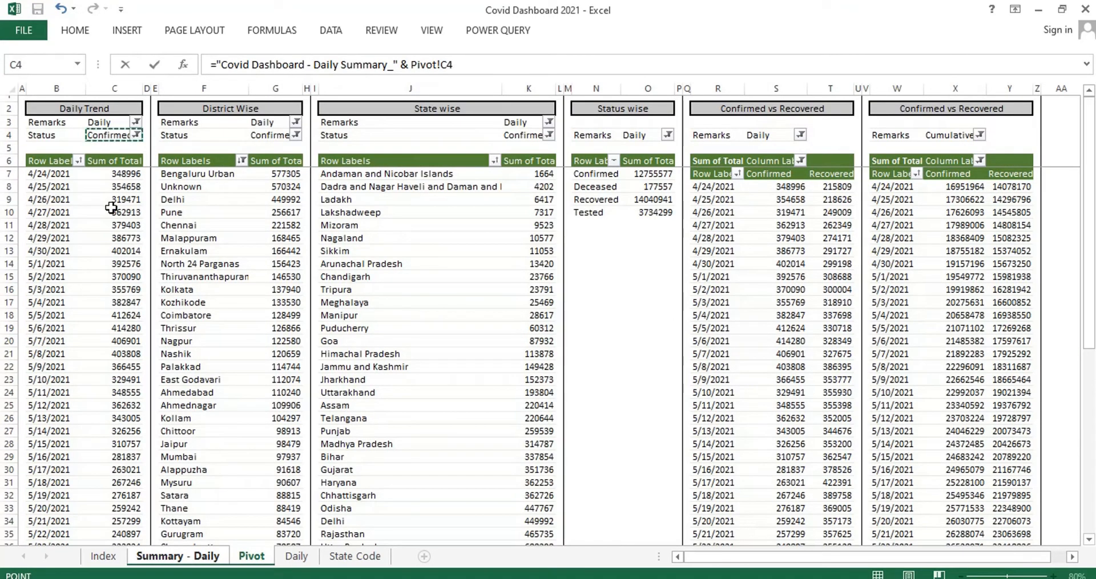
key("F4")
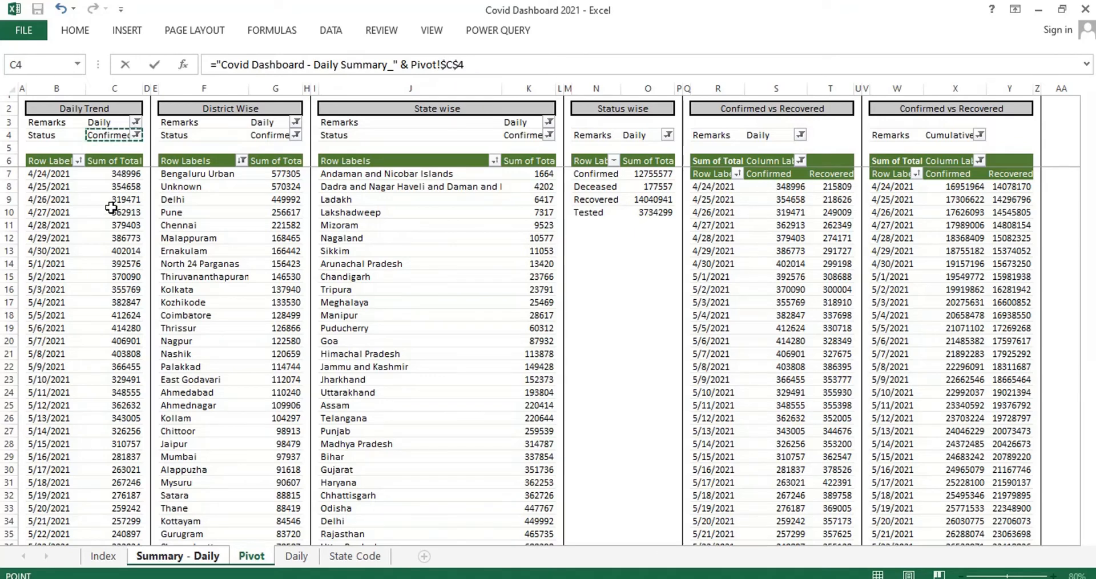
key("Return")
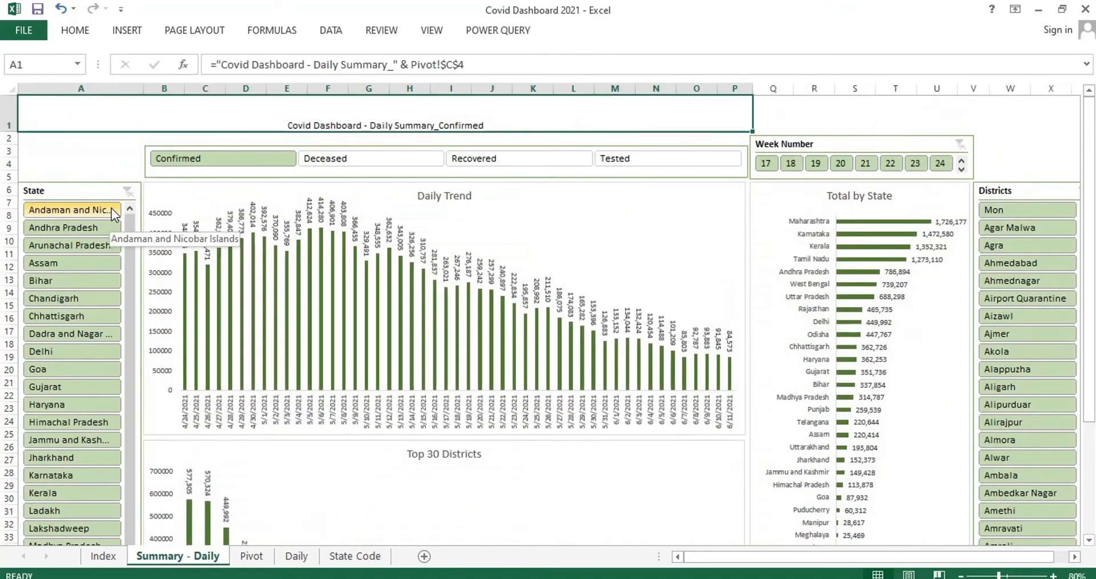
- Align the dashboard title in A1 to the left horizontally and to the middle vertically
left_click(80, 32)
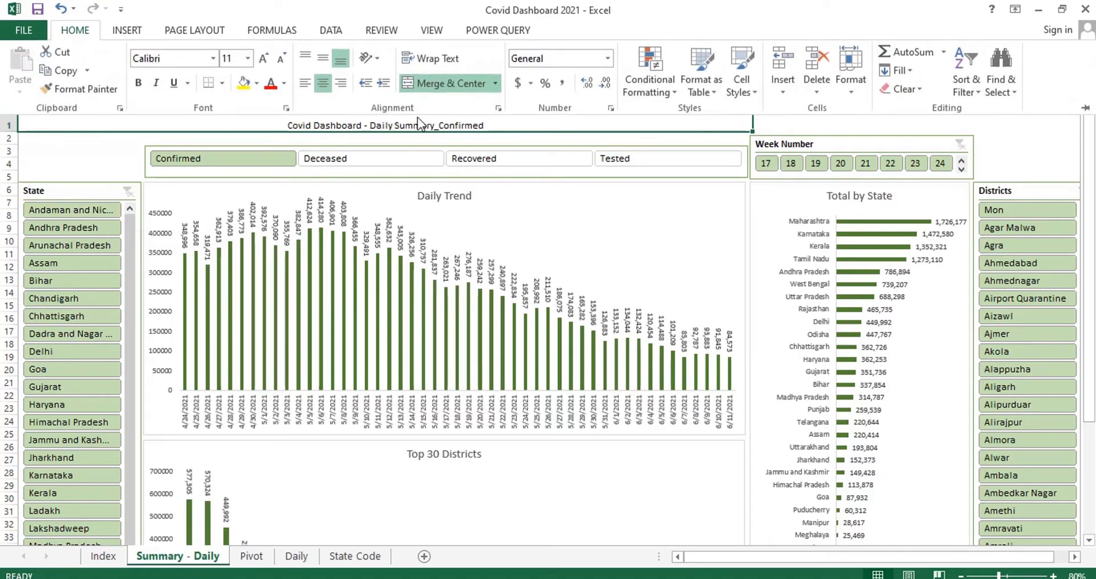
left_click(308, 87)
left_click(327, 59)
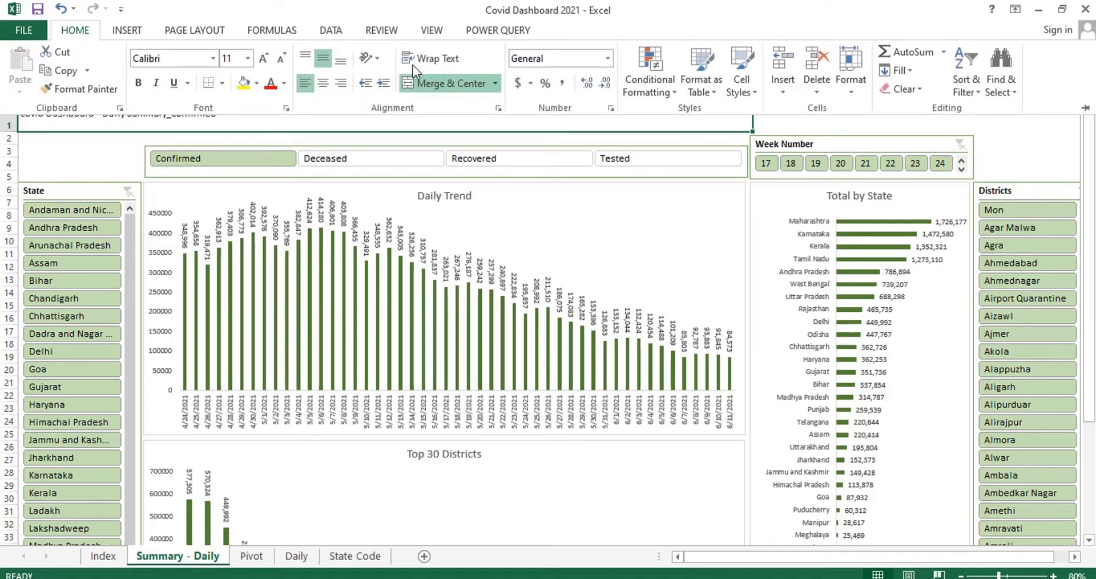
- Enlarge the dashboard title to font size 26 and color its text dark green
key("ctrl+F1")
triple_click(282, 60)
double_click(265, 57)
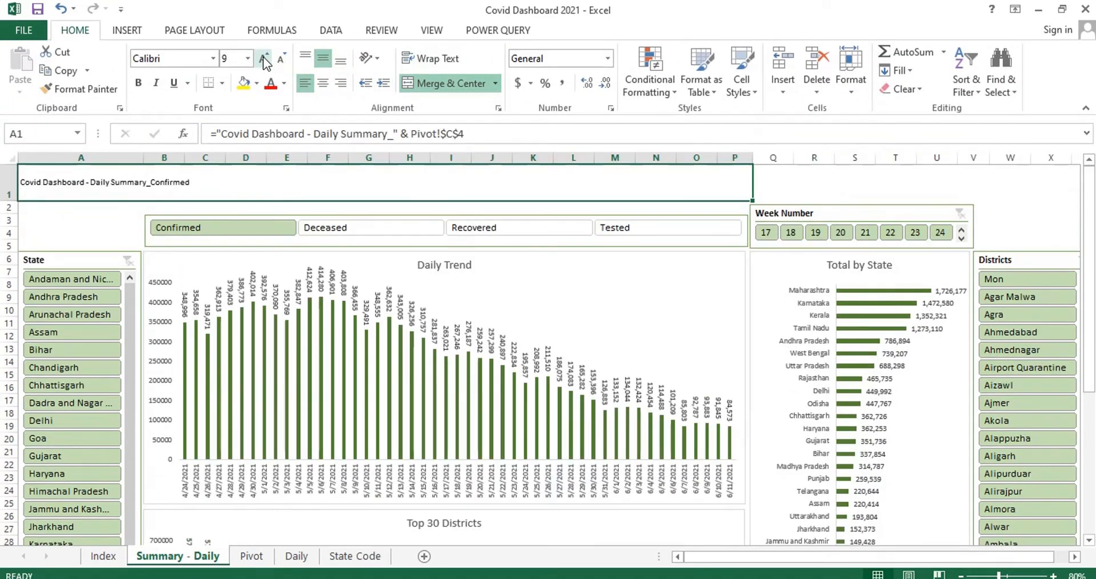
double_click(264, 57)
triple_click(265, 57)
double_click(264, 57)
double_click(264, 57)
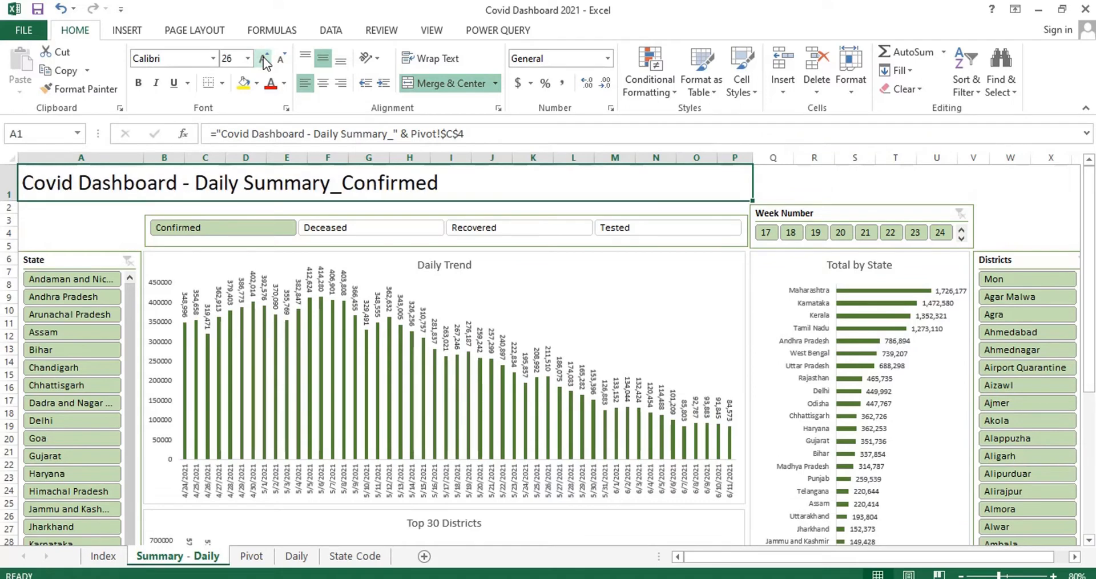
left_click(284, 85)
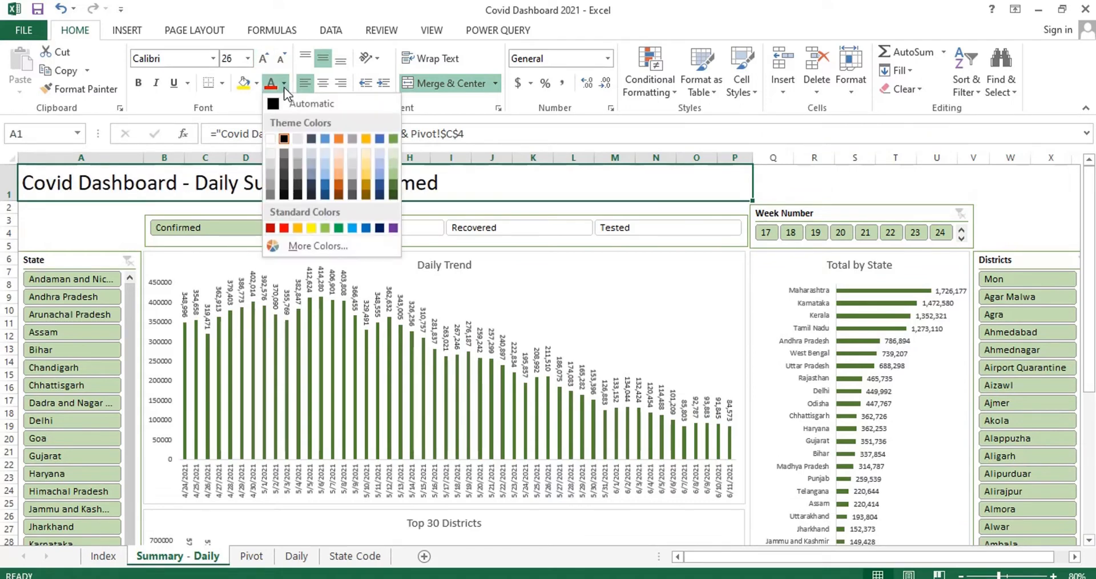
left_click(392, 184)
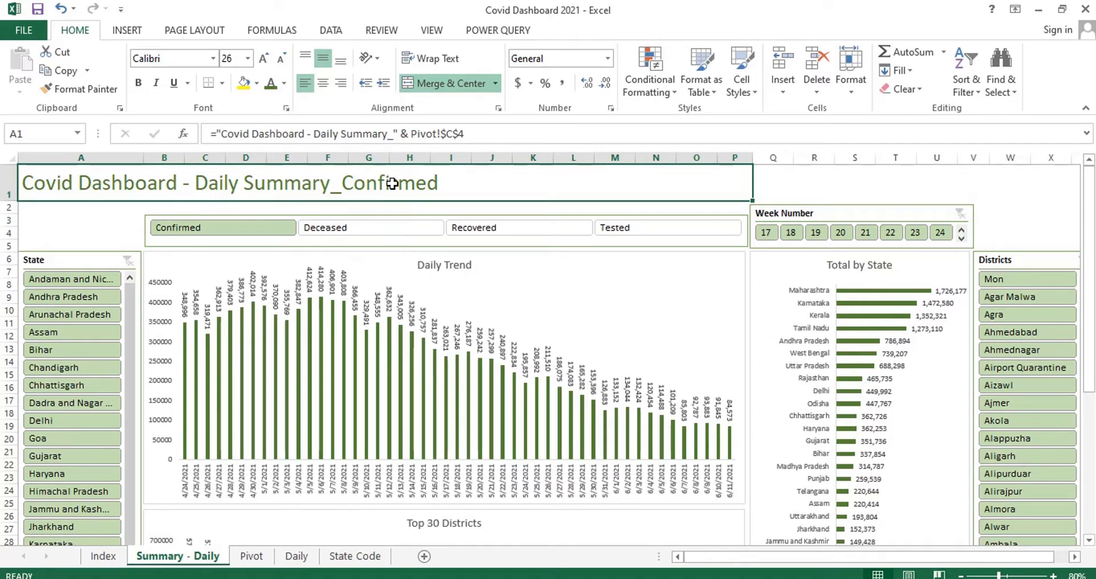
- Filter the dashboard to the Deceased status to test whether the title follows the slicer
left_click(79, 221)
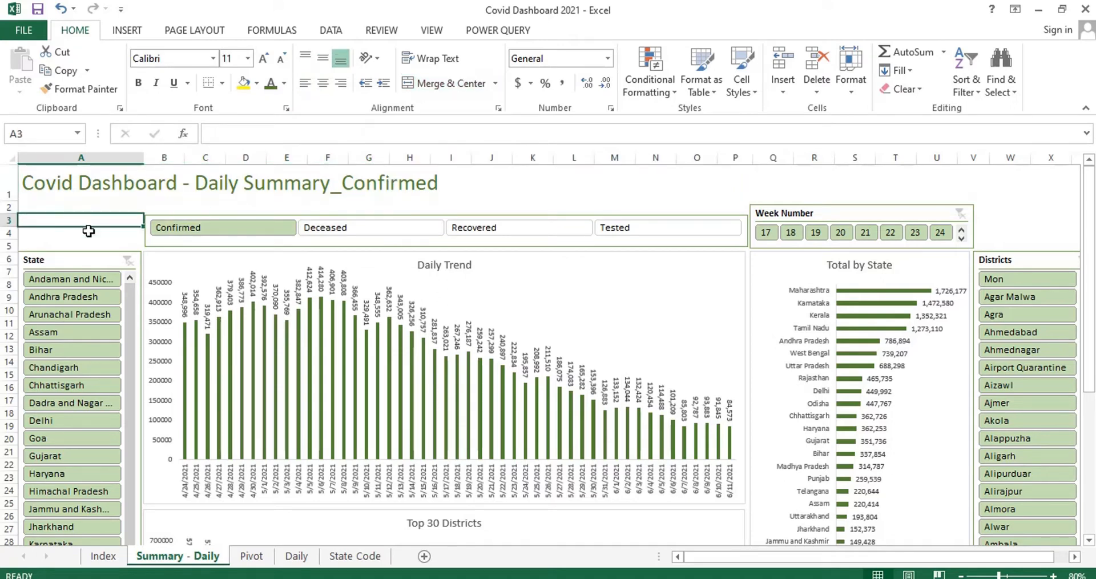
left_click(382, 232)
left_click(463, 232)
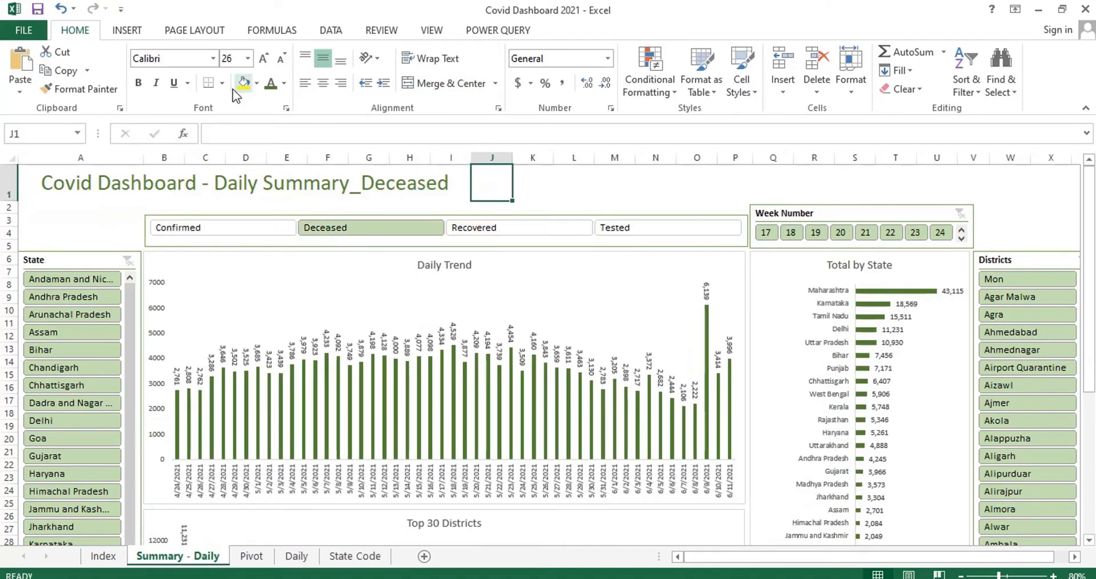
- Draw a text box beside the title over columns J and K, and a shorter second one across its lower part
left_click(127, 30)
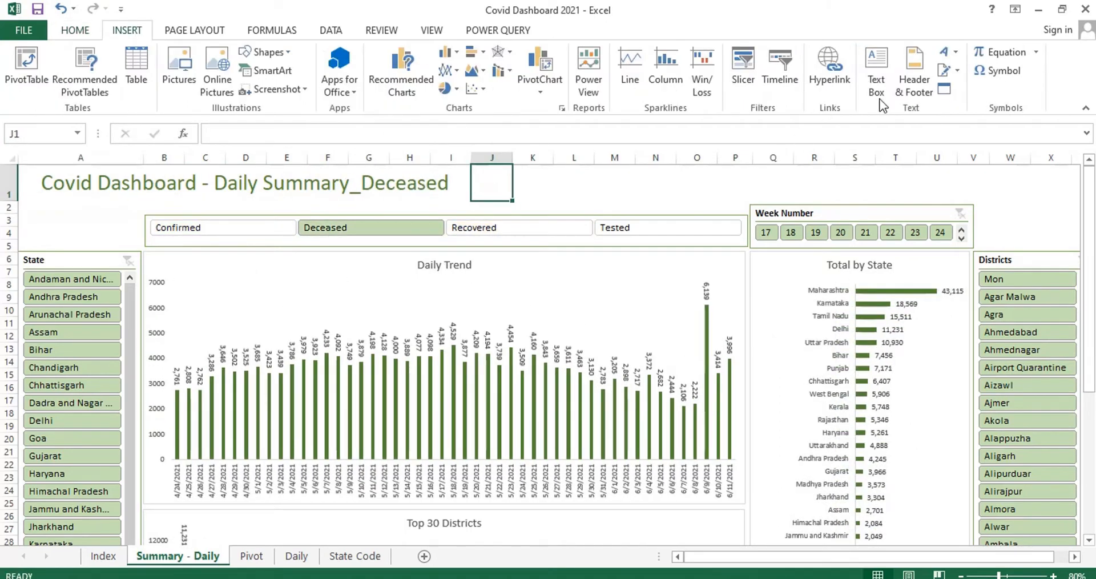
left_click(880, 95)
left_click_drag(472, 173, 546, 210)
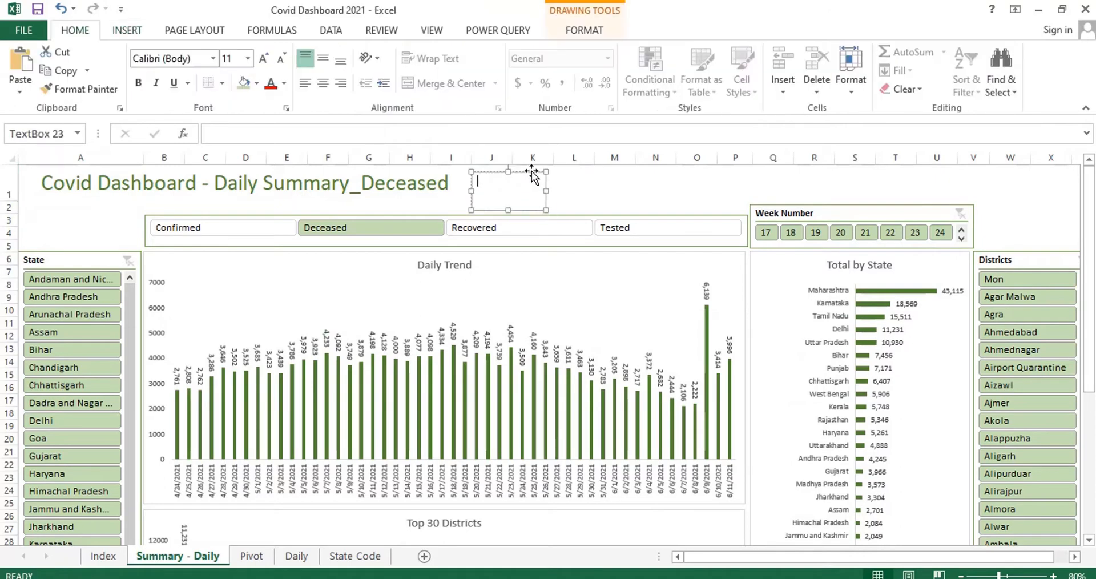
left_click(127, 31)
left_click(877, 86)
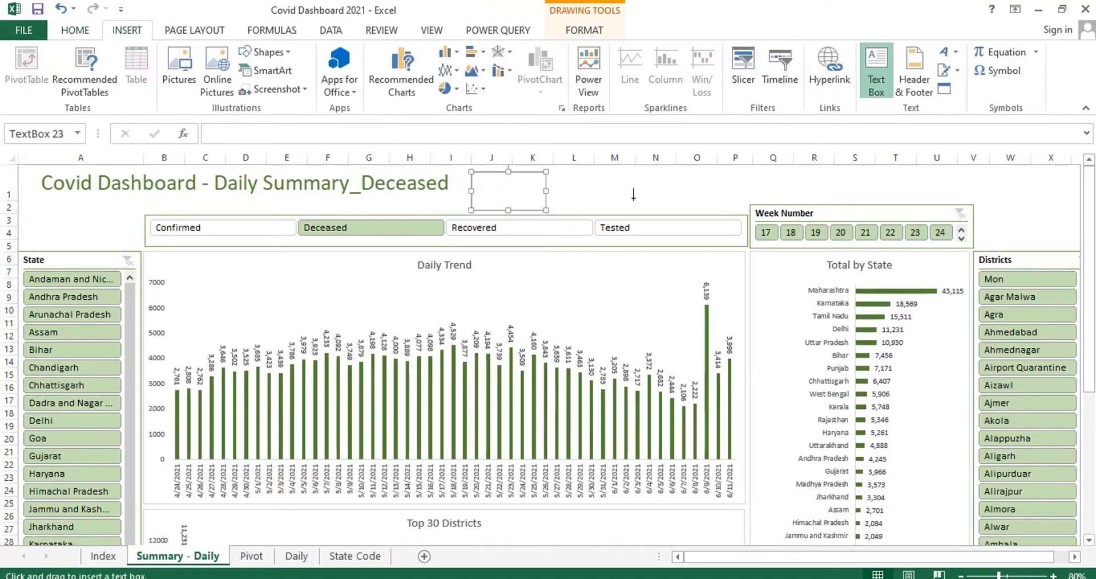
left_click_drag(472, 199, 510, 194)
- Set the width of both stacked text boxes to 1.28"
left_click(539, 175, "shift")
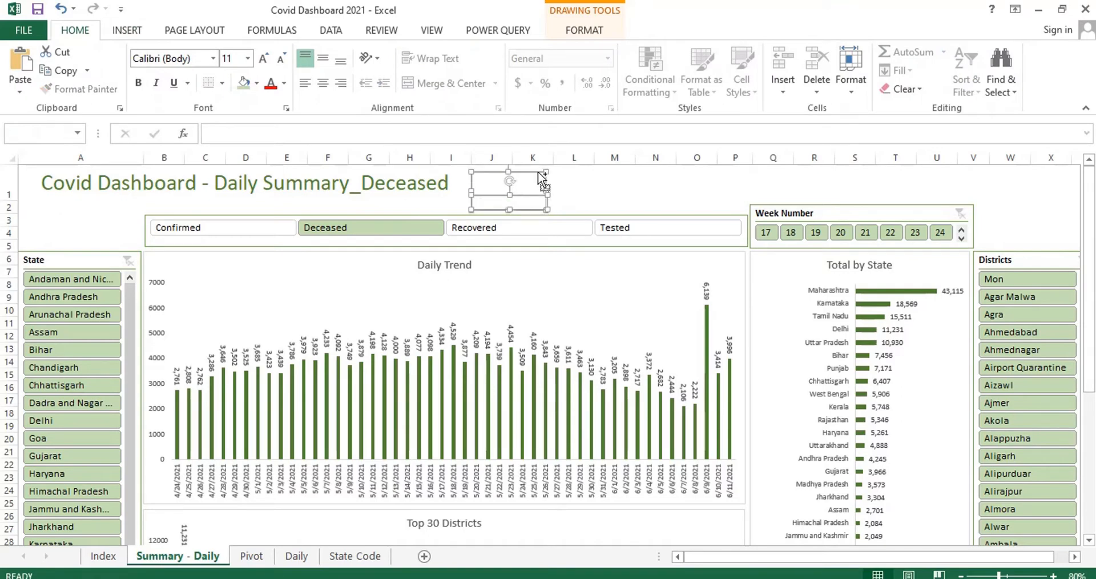
left_click(573, 33)
left_click(886, 84)
key("Return")
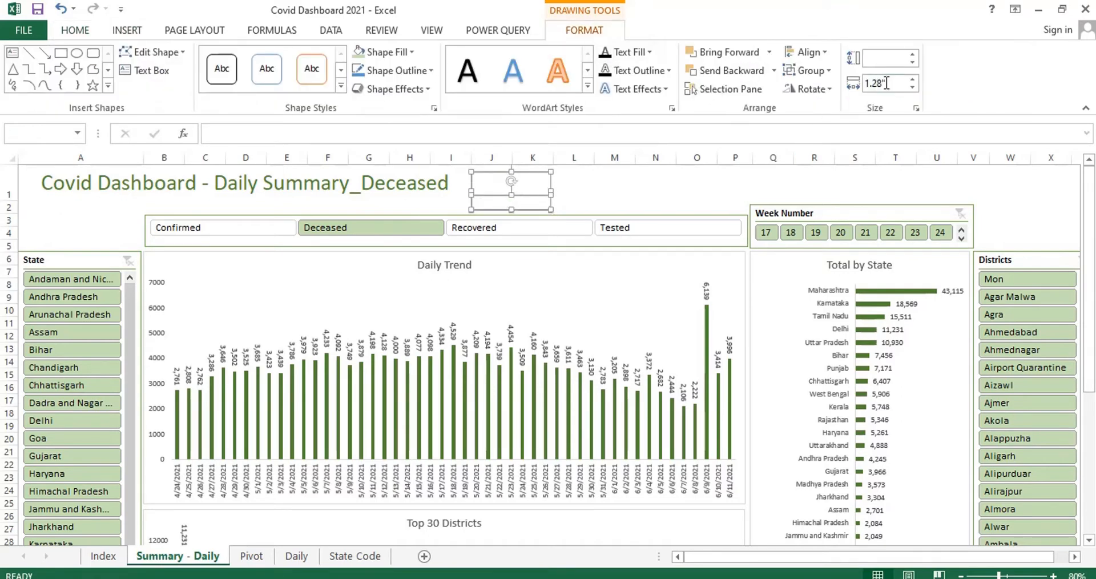
left_click(655, 183)
- Fill the lower text box with light green to match the slicers
left_click(526, 197)
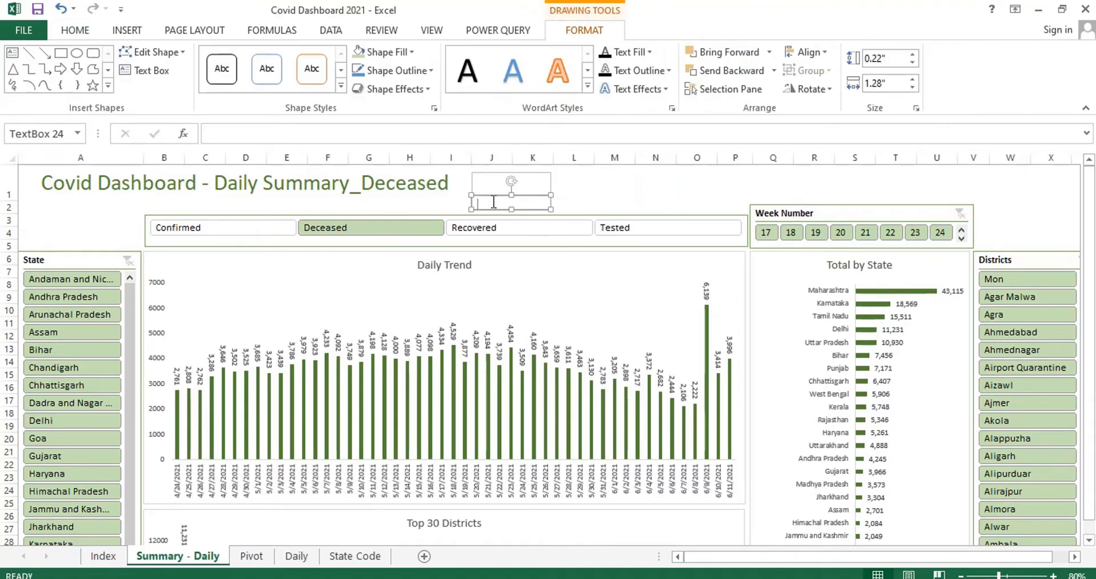
left_click(389, 52)
left_click(485, 142)
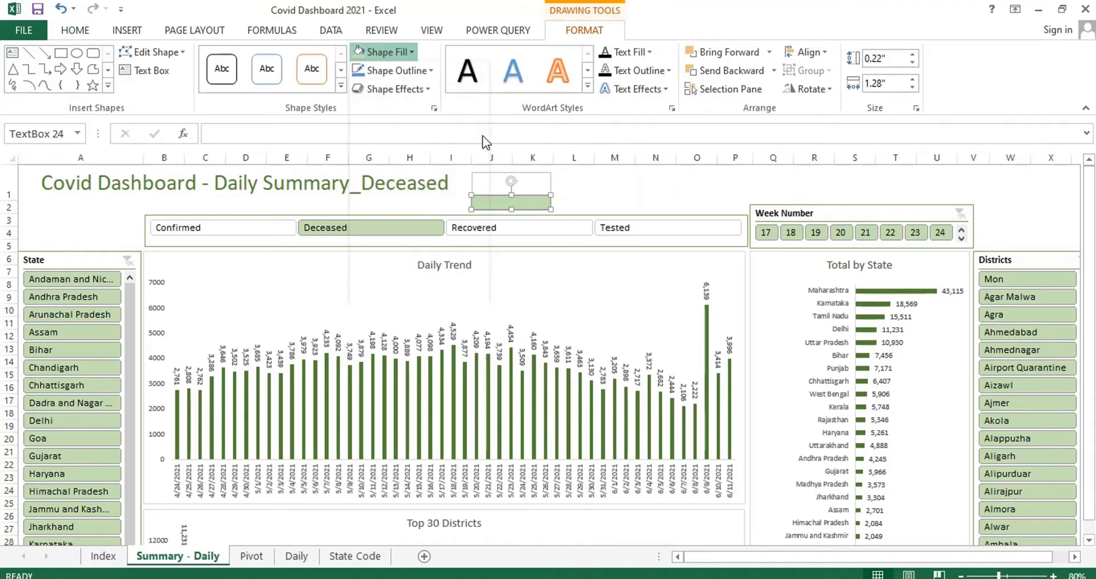
- Group the upper and lower text boxes into a single card
left_click(491, 177, "shift")
right_click(474, 197)
mouse_move(503, 332)
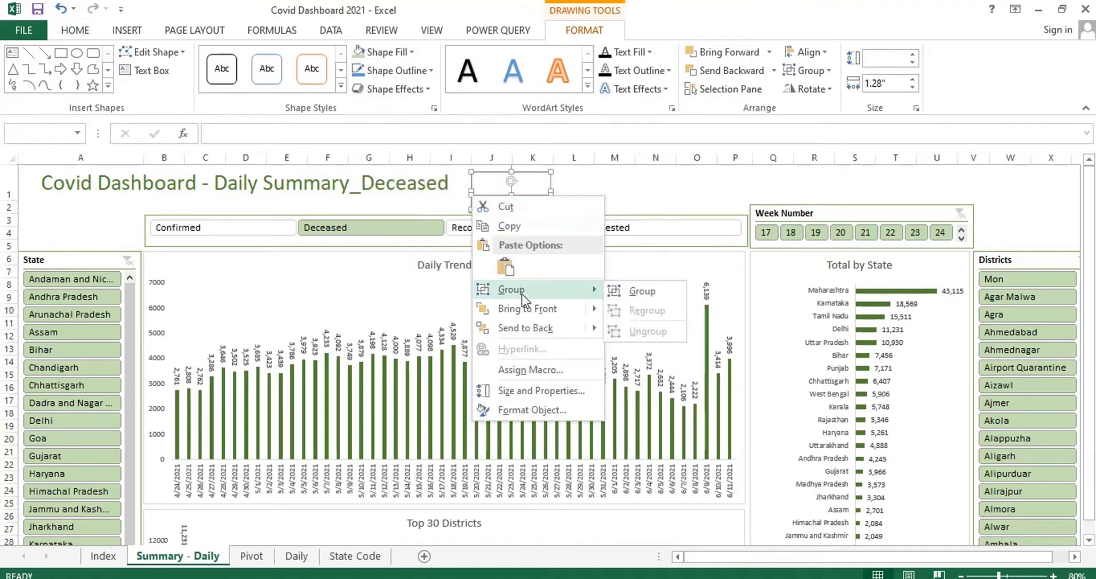
left_click(645, 332)
- Label the card's lower text box "Confirmed" and make the label bold, centered and smaller
left_click(514, 203)
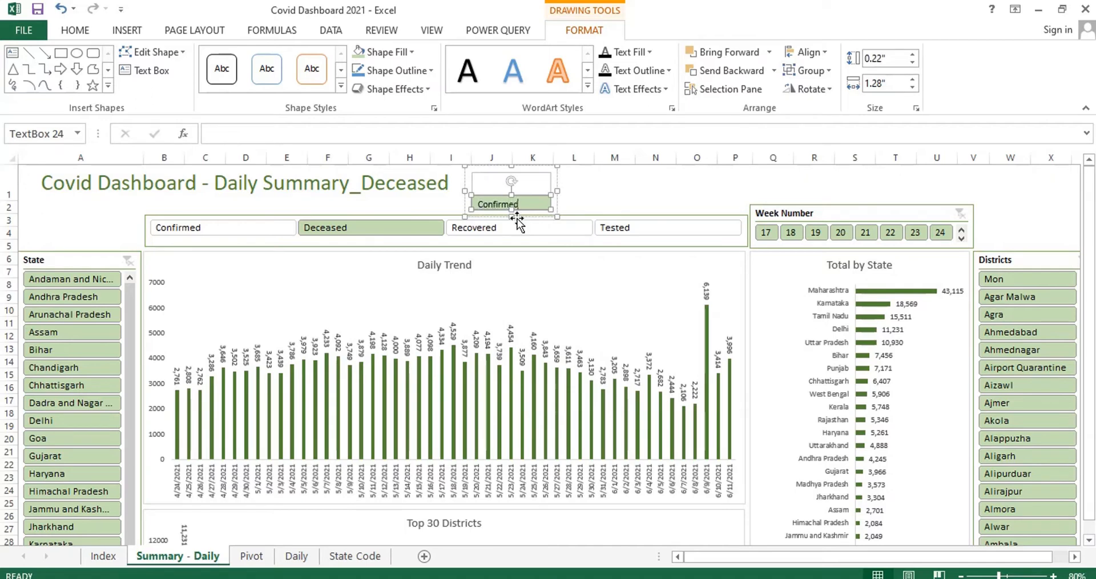
key("ctrl+a")
left_click(77, 30)
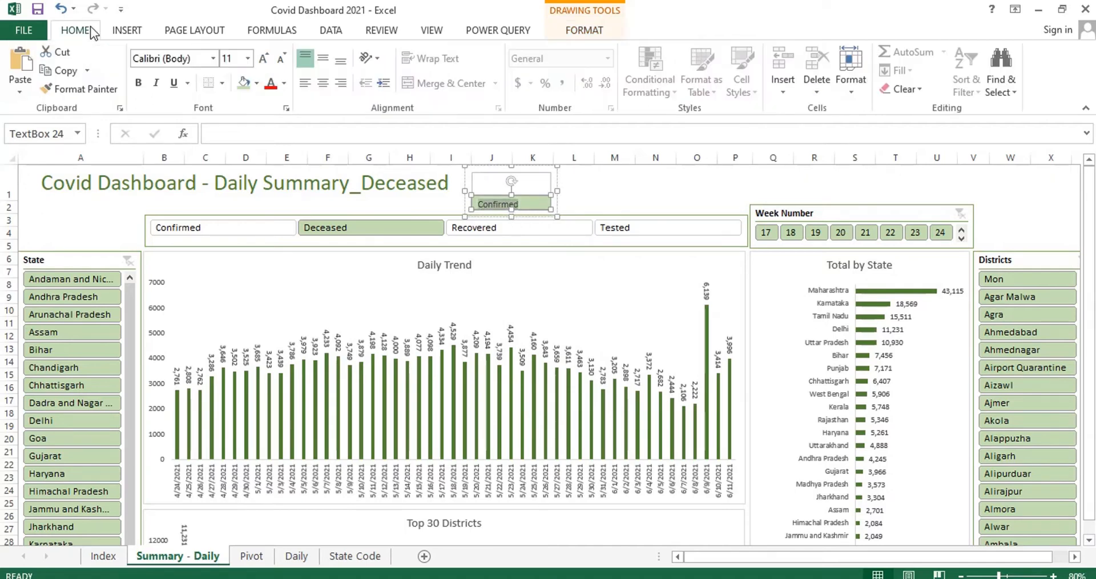
left_click(325, 87)
left_click(281, 58)
- Link the card's upper text box to the Confirmed total in the Status wise PivotTable, cell O7 on the Pivot sheet
left_click(490, 186)
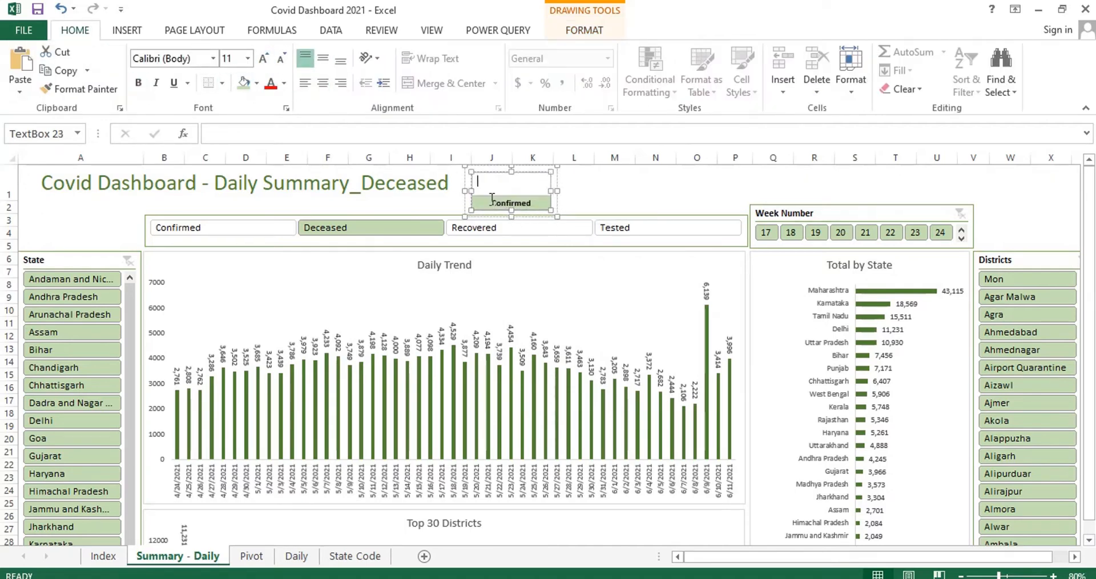
left_click(394, 136)
type("=")
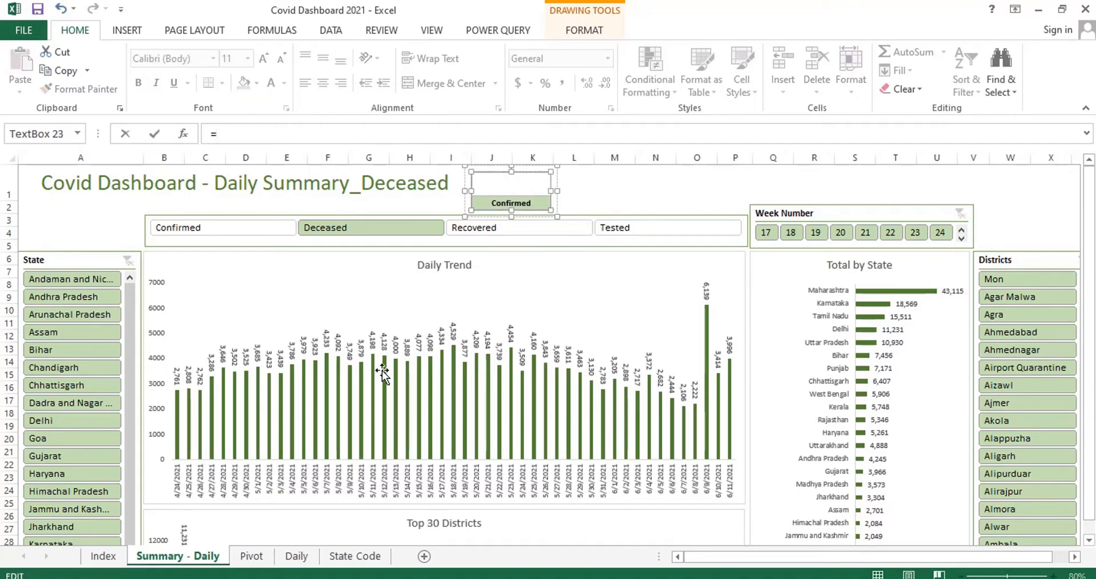
left_click(251, 556)
left_click(648, 320)
key("BackSpace")
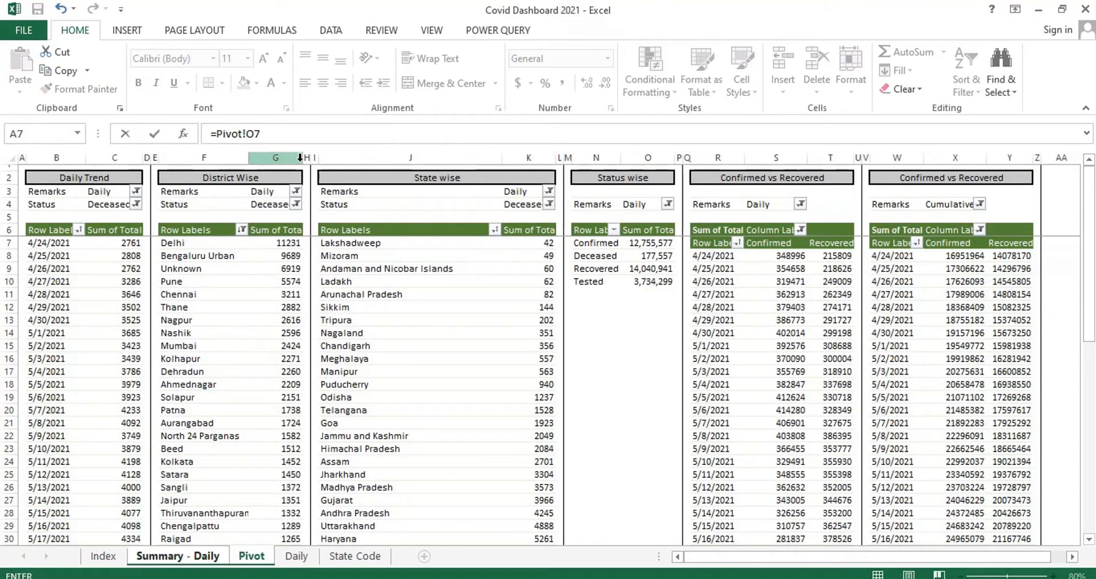
key("Return")
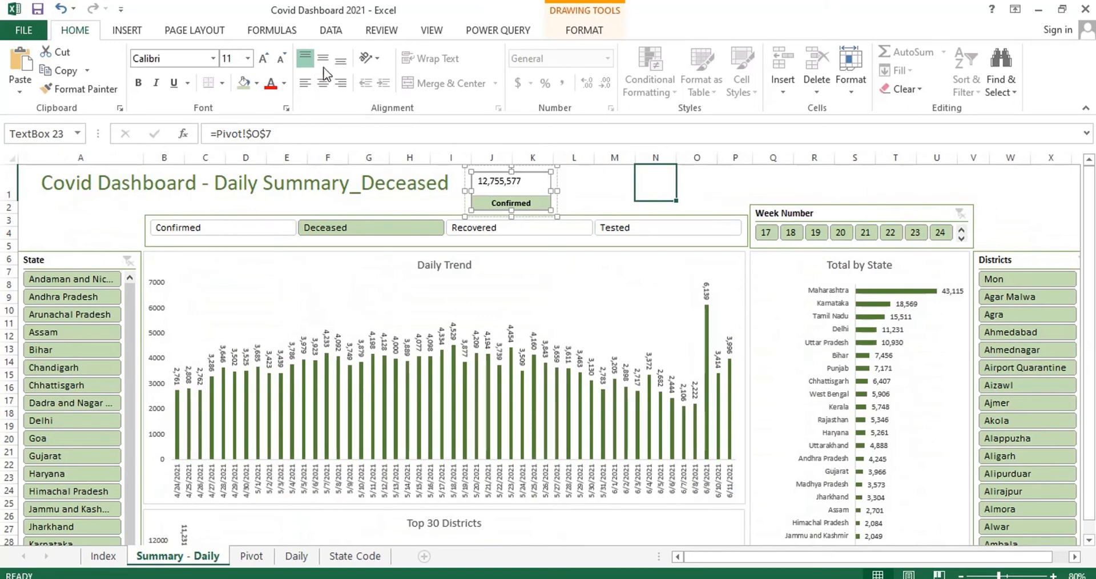
- Center the linked total in the Confirmed card, make it bold and increase its font size
left_click(323, 83)
key("ctrl+b")
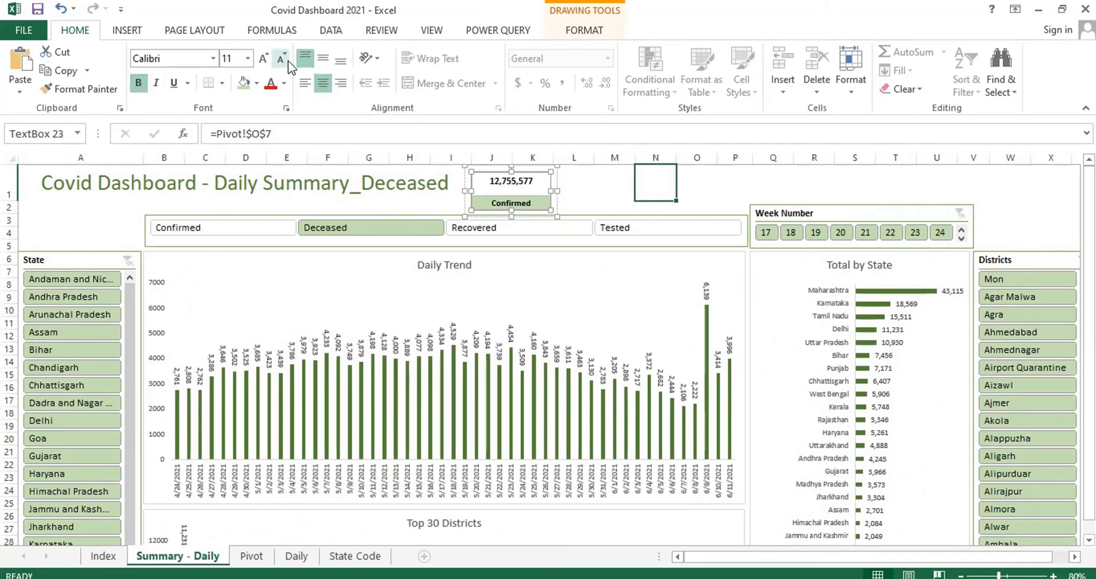
left_click(263, 58)
left_click(263, 58)
left_click(573, 188)
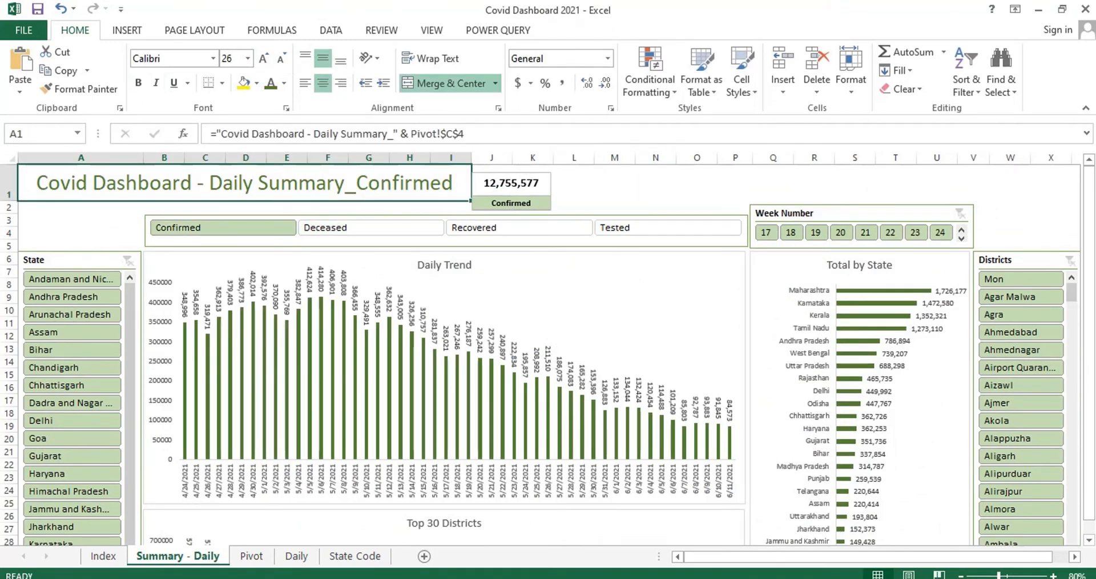
- Add matching Deceased and Recovered cards beside the Confirmed card, and underline the dashboard title
key("ctrl+z")
key("ctrl+z")
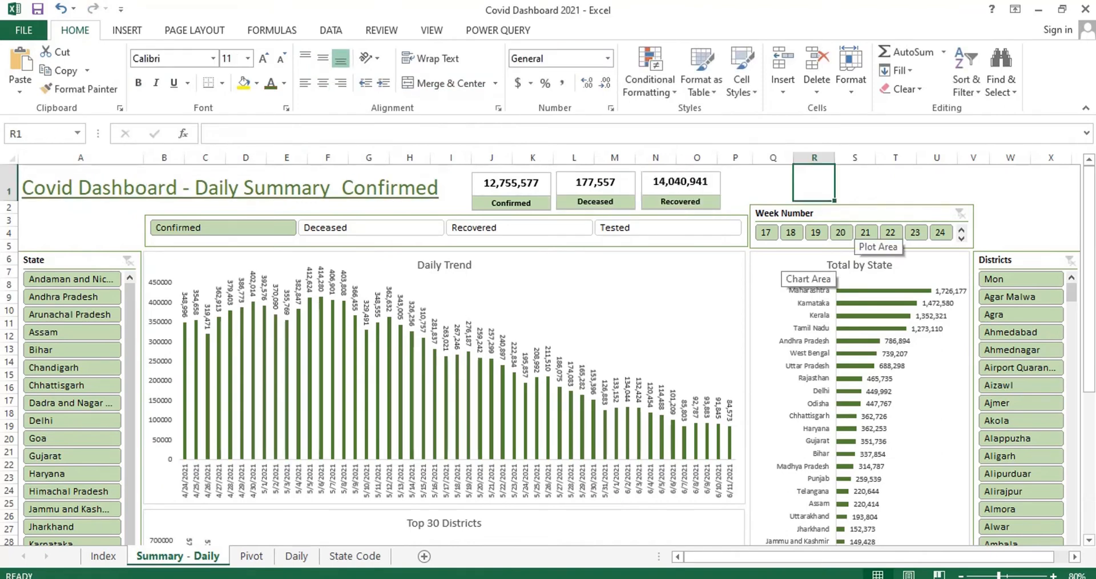
- Duplicate the Summary - Daily sheet within the workbook and place the copy directly after the Index sheet
key("ctrl+Left")
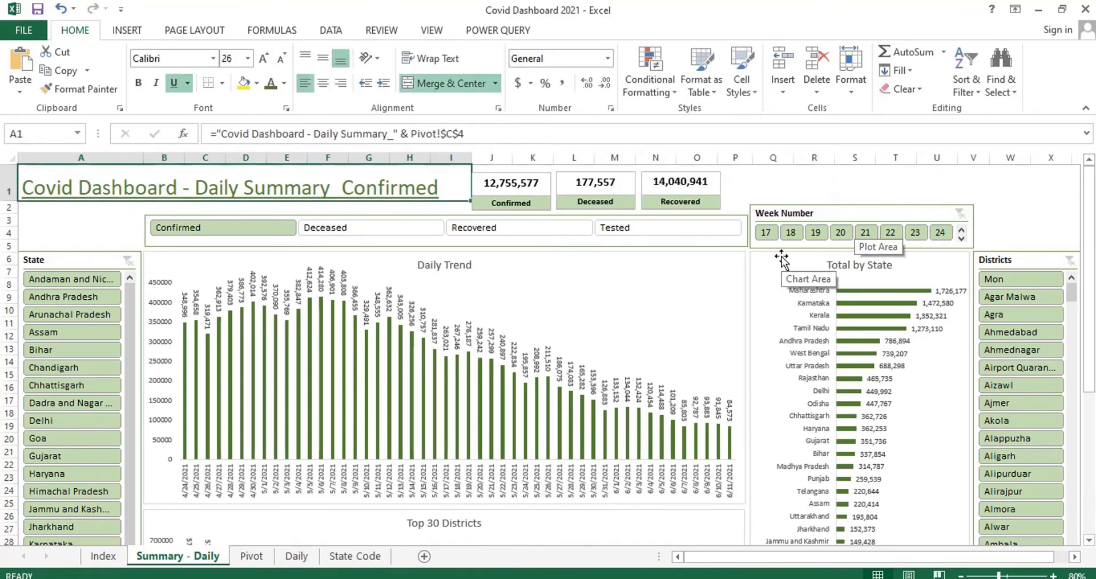
right_click(203, 559)
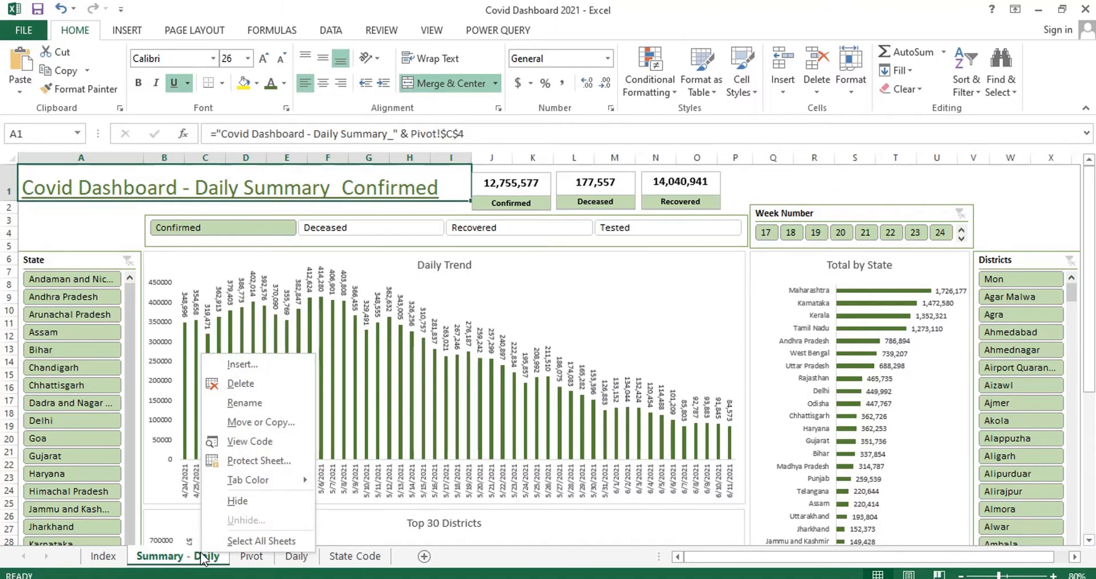
left_click(261, 422)
left_click(162, 480)
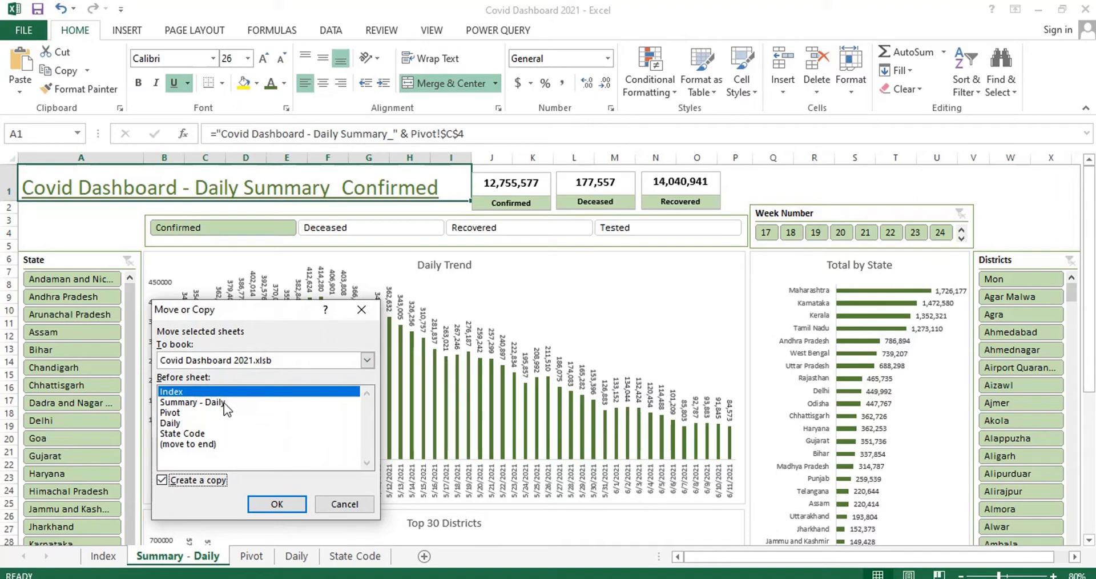
left_click(268, 504)
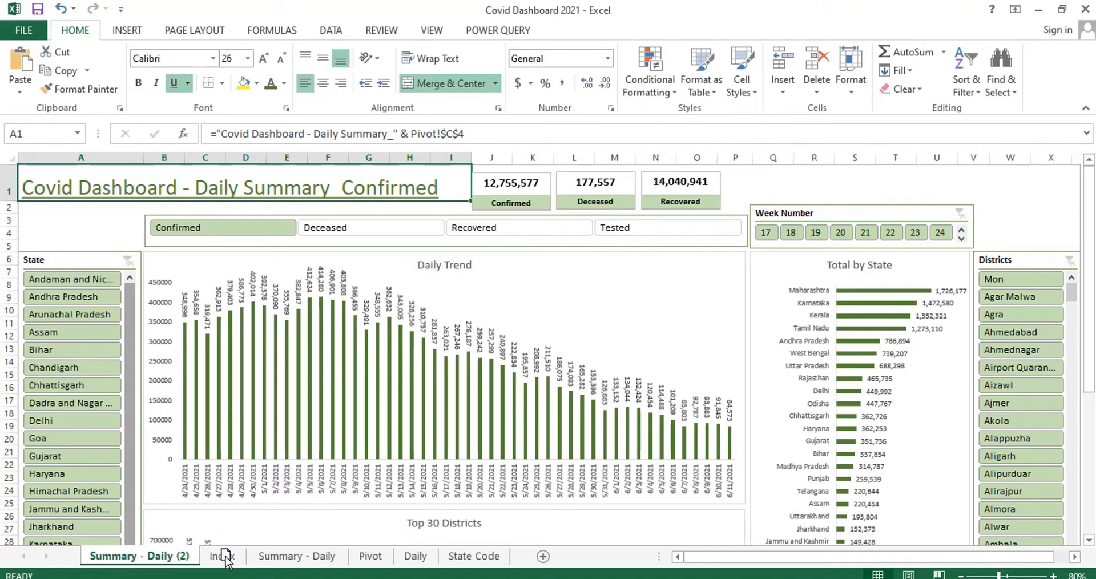
left_click_drag(258, 559, 212, 558)
- Rename the copied sheet "Summary - Cumulative" and delete its three PivotCharts, keeping the slicers, title and cards
double_click(196, 556)
type("Summary - Cumulative")
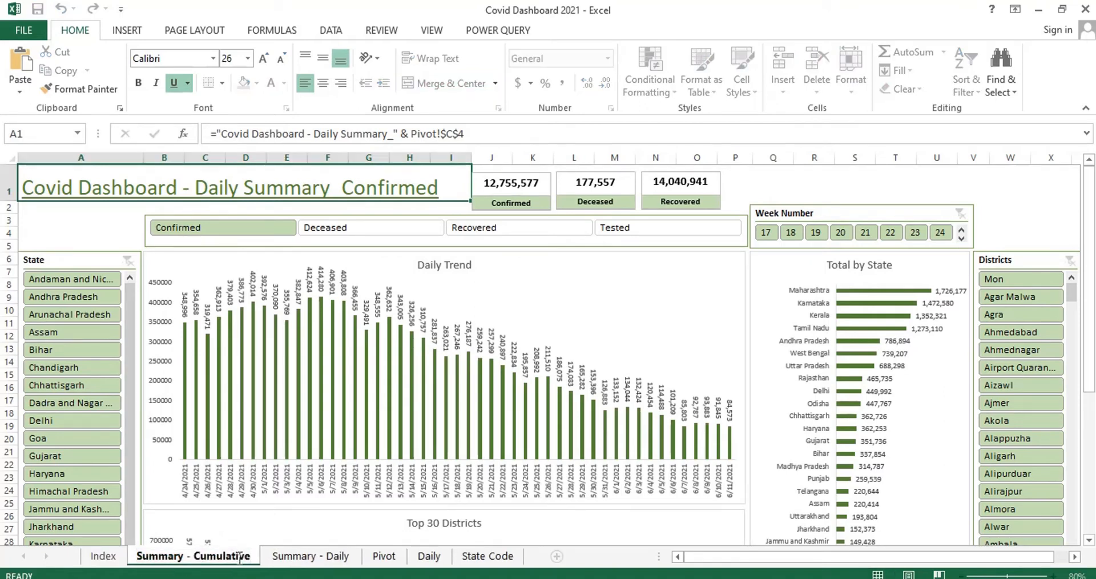
key("Return")
key("Delete")
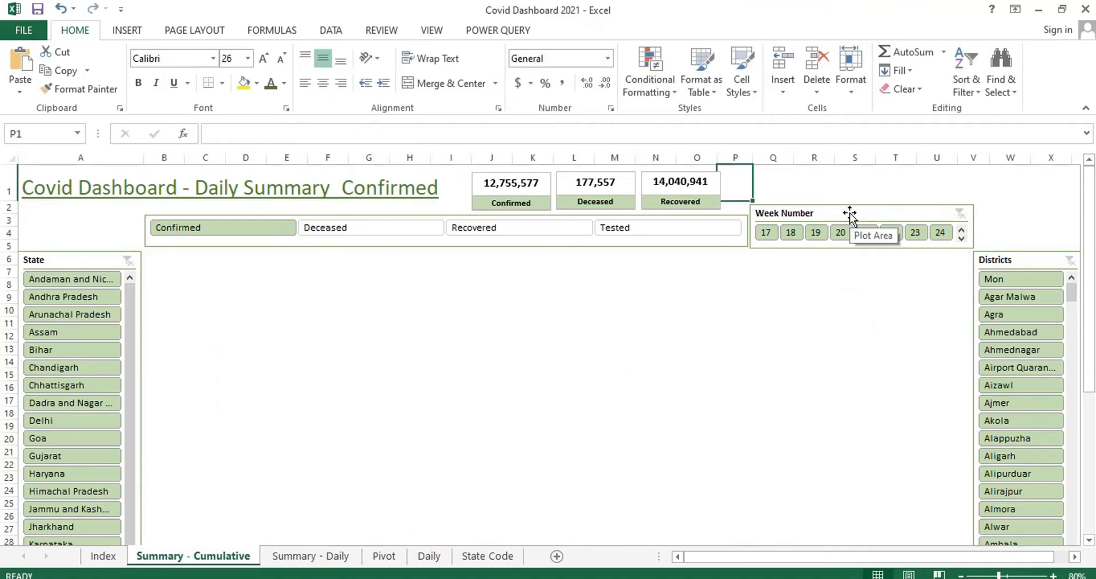
- Insert a line PivotChart from the Daily Confirmed vs Recovered PivotTable on the Pivot sheet and hide all its field buttons
key("ctrl+Page_Down")
key("ctrl+Page_Down")
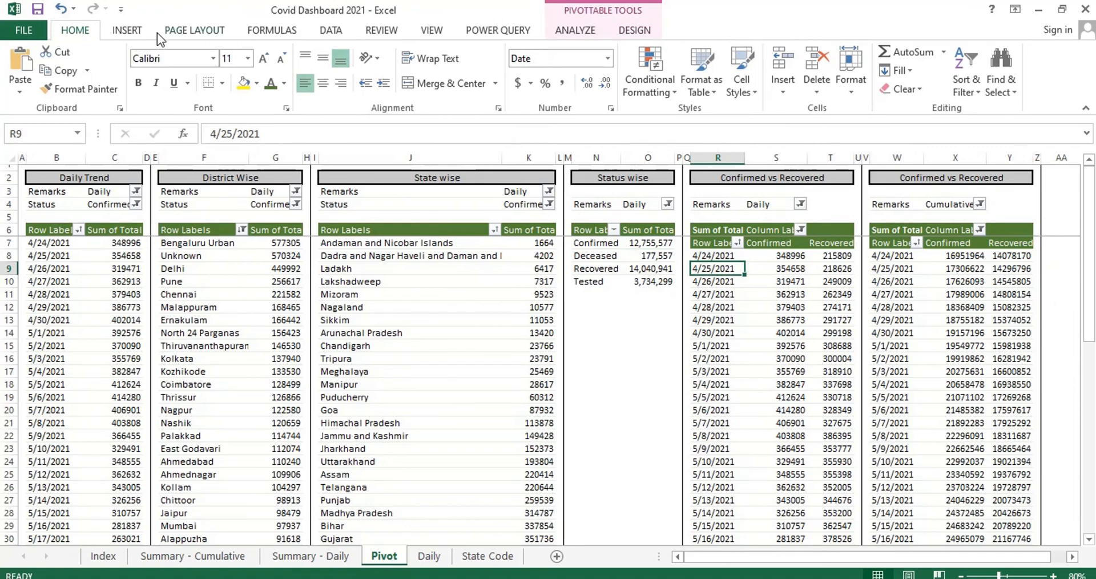
left_click(140, 31)
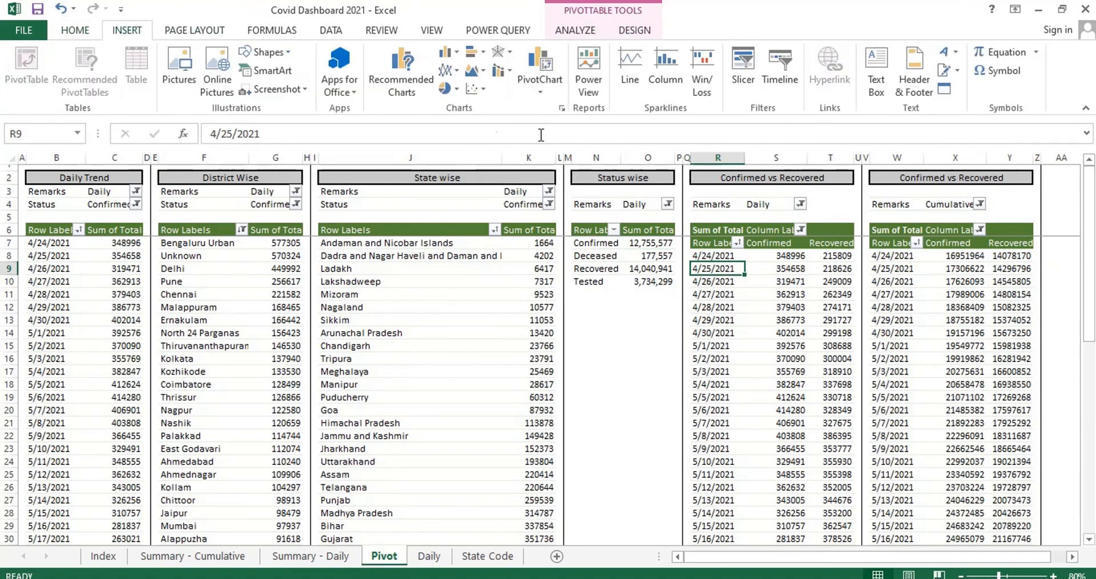
left_click(457, 73)
left_click(464, 118)
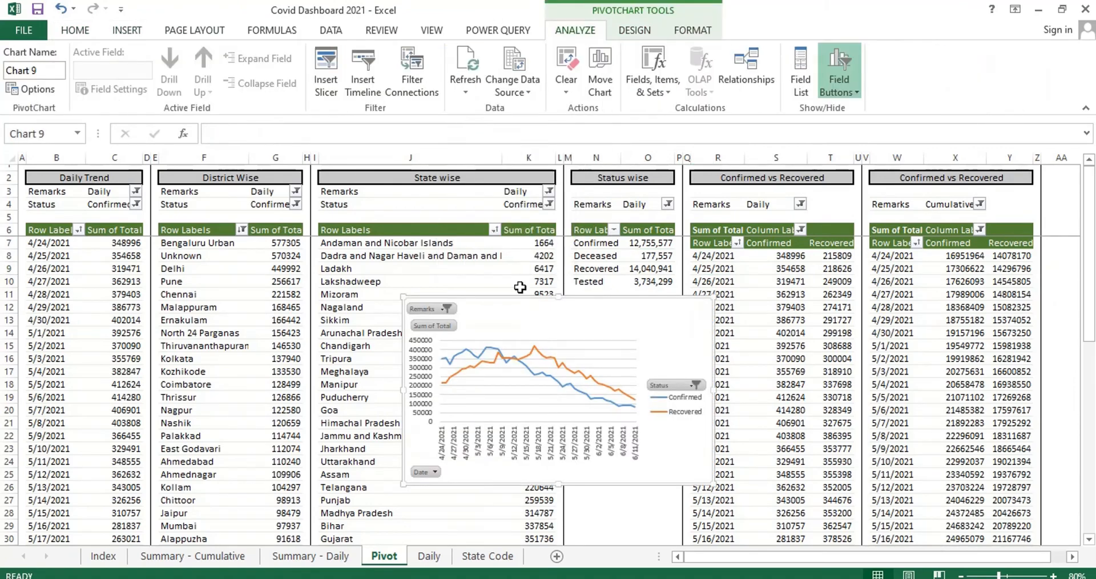
left_click(853, 93)
left_click(867, 186)
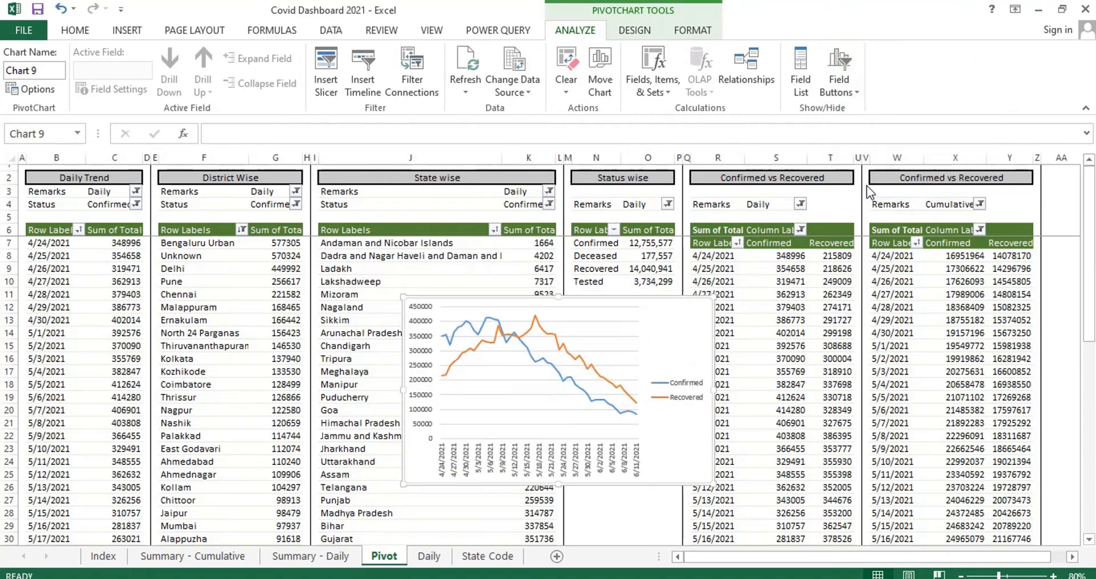
- Position the line chart's legend at the bottom of the chart
left_click(678, 400)
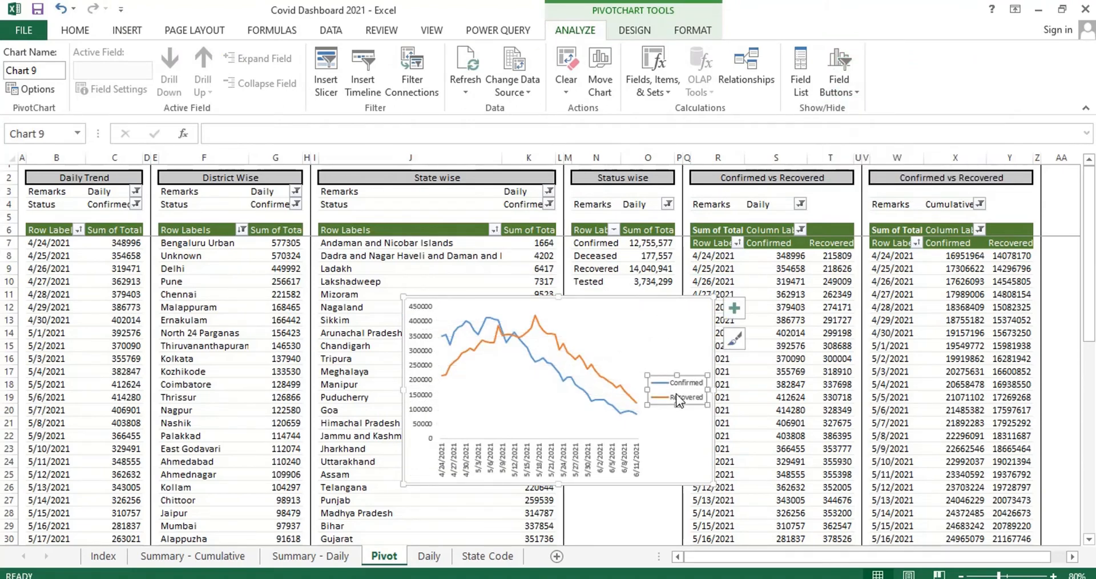
double_click(678, 381)
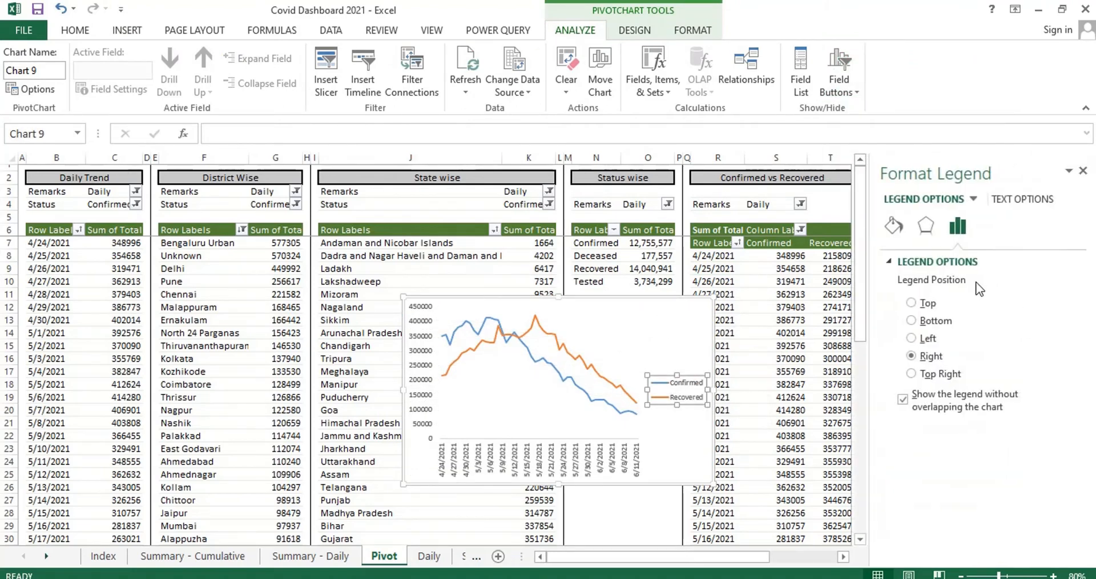
left_click(936, 321)
- Recolor the chart's Confirmed line light green and its Recovered line the darkest theme green
left_click(571, 352)
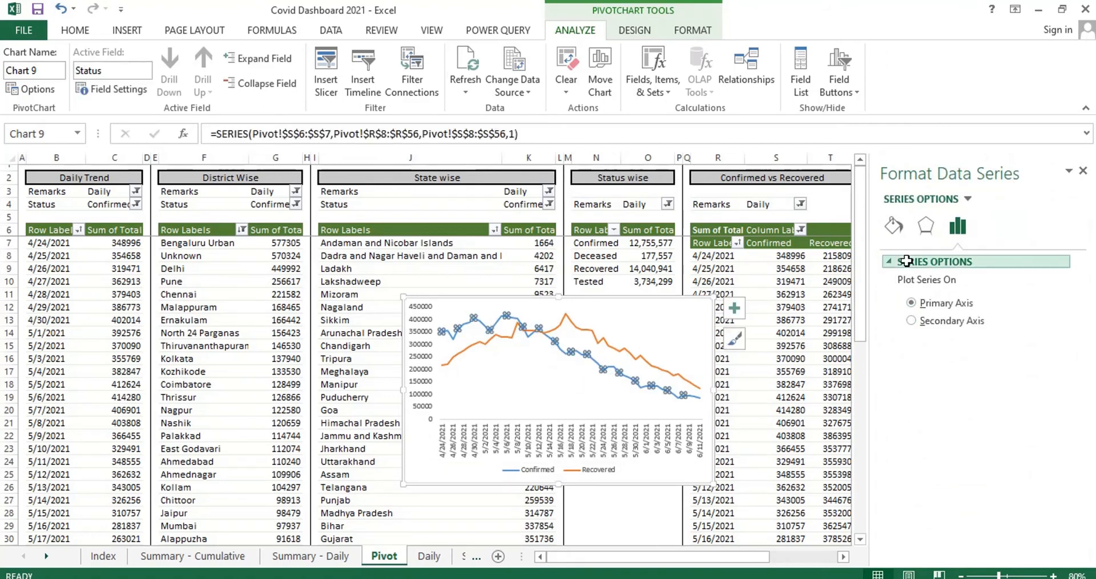
left_click(894, 226)
left_click(1050, 368)
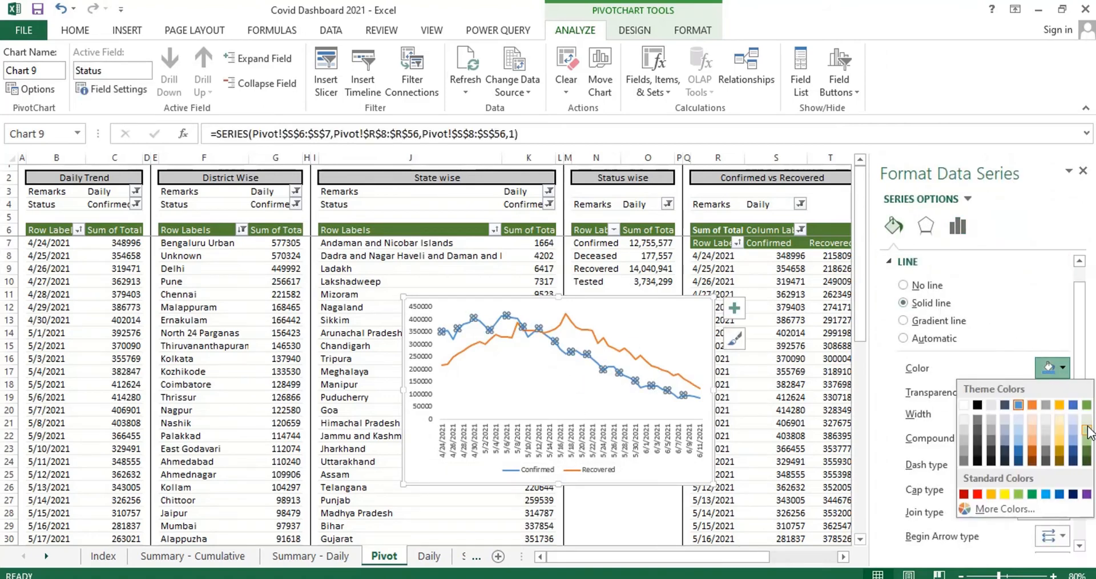
left_click(1059, 434)
left_click(629, 354)
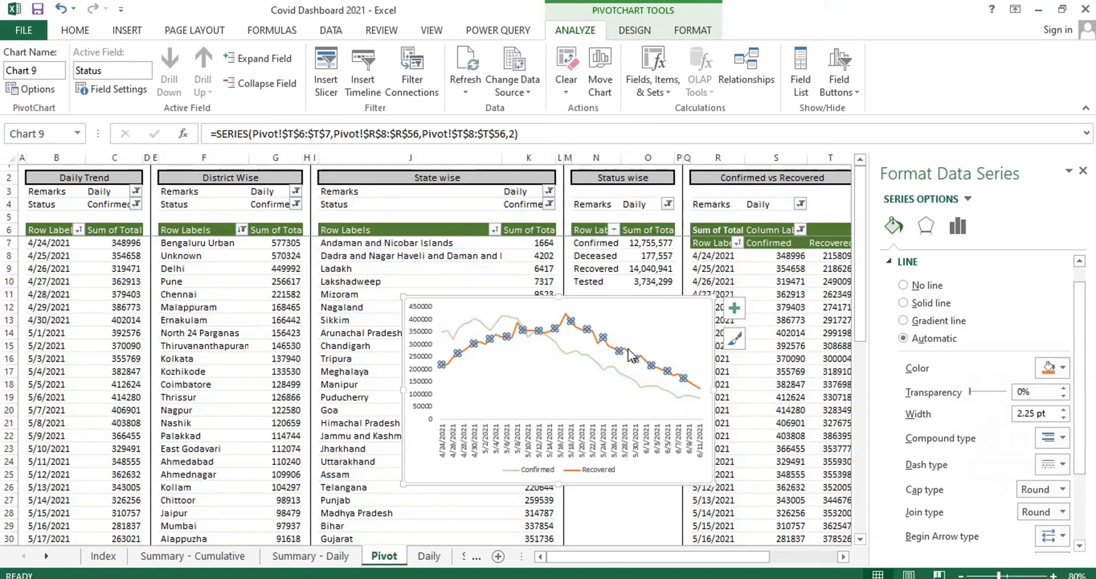
left_click(1063, 368)
left_click(1086, 463)
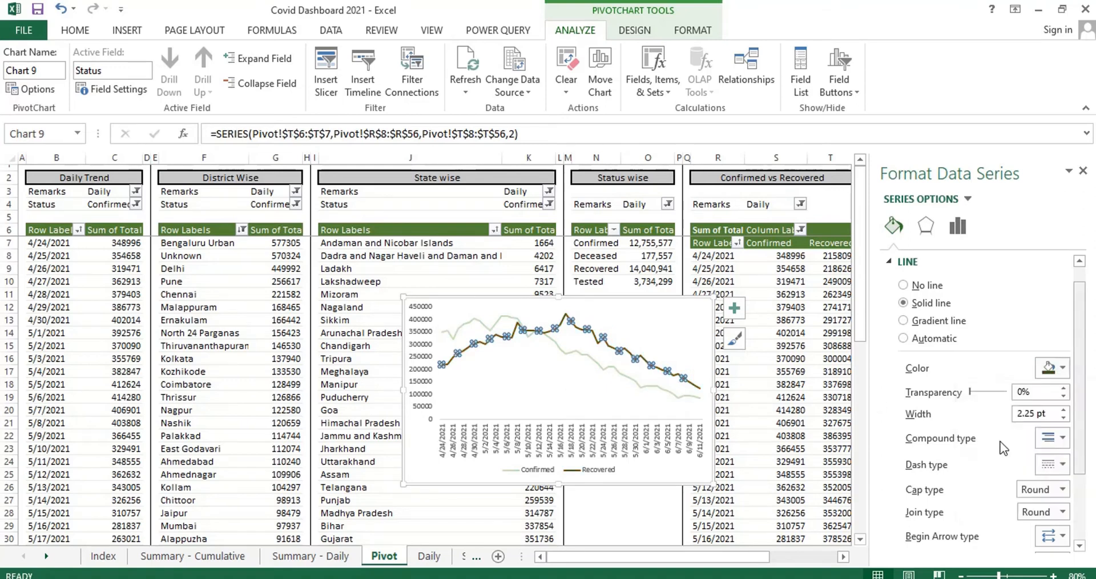
- Move the line chart from the Pivot sheet to Summary - Cumulative, beside the State slicer
left_click(631, 311)
left_click(628, 299)
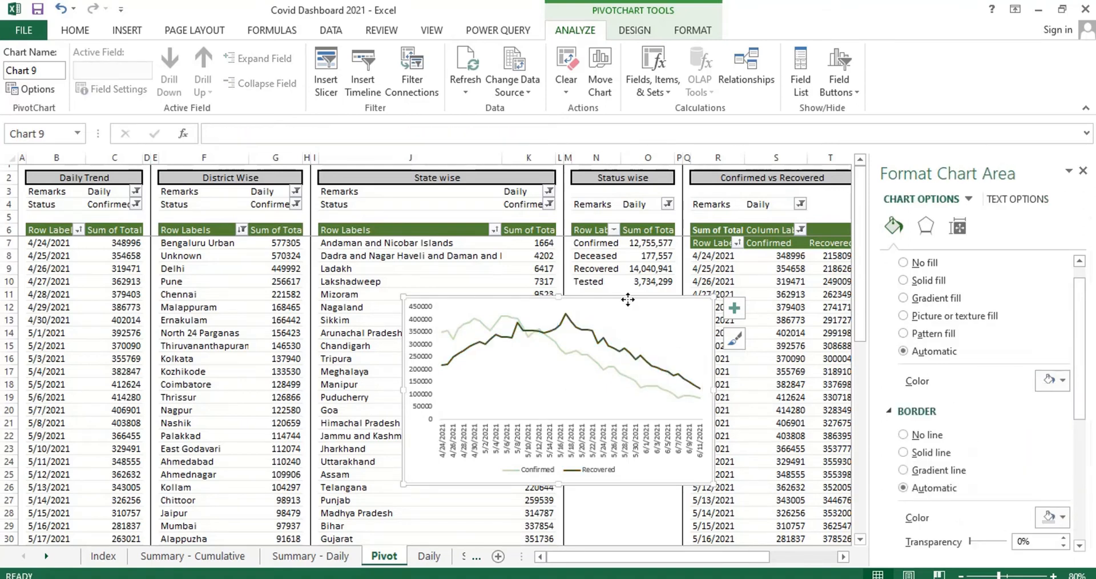
key("Escape")
key("ctrl+Page_Up")
key("ctrl+Page_Up")
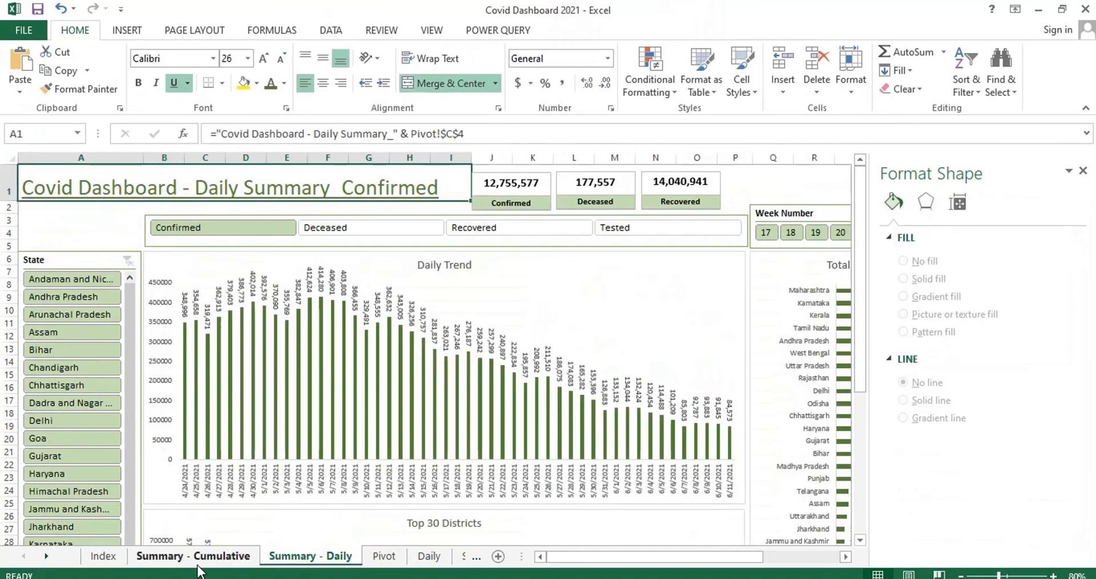
left_click(162, 261)
key("ctrl+v")
- Enlarge the line chart to fill the width between the State and Districts slicers and extend down to about row 25
left_click_drag(454, 344, 829, 366)
scroll(584, 361, "right", 2)
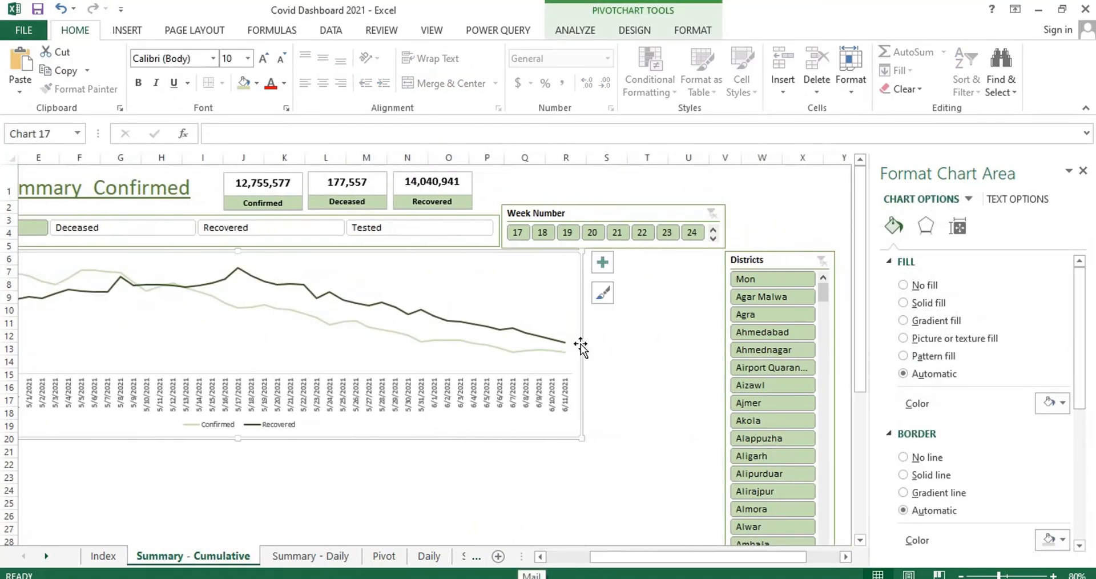
left_click_drag(581, 344, 722, 362)
left_click_drag(694, 556, 651, 556)
left_click_drag(557, 440, 549, 499)
left_click(1083, 170)
- Add the chart title "Daily Confirmed vs Recovered" to the line chart
left_click(991, 263)
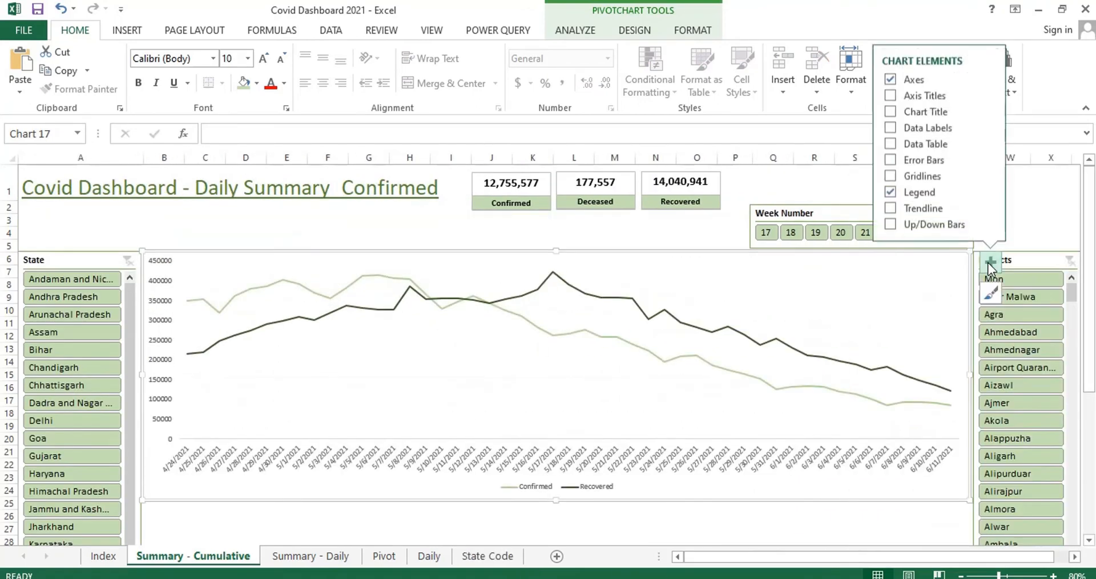
left_click(888, 112)
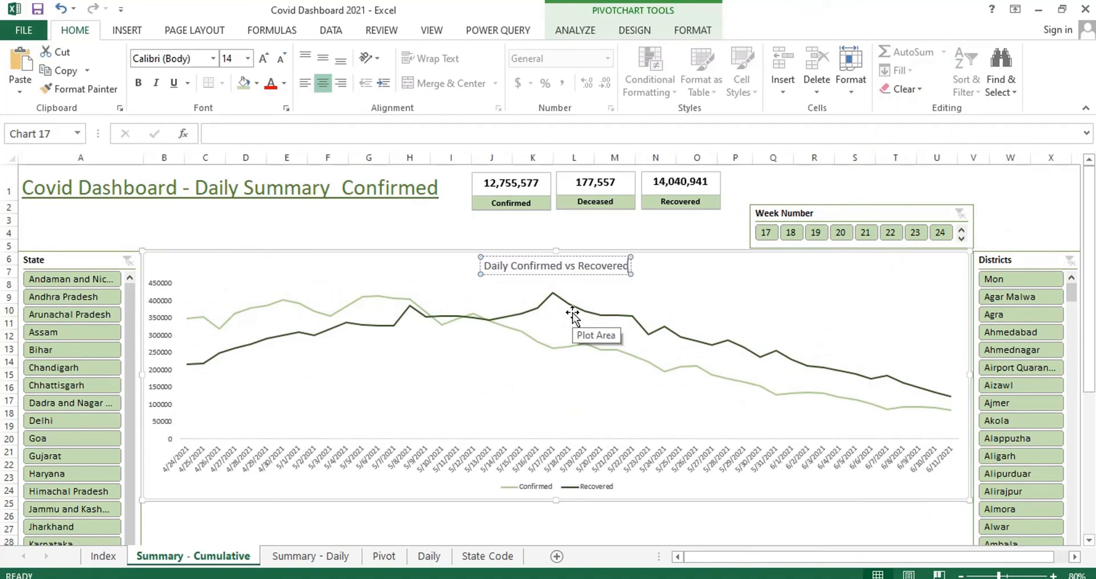
left_click(512, 233)
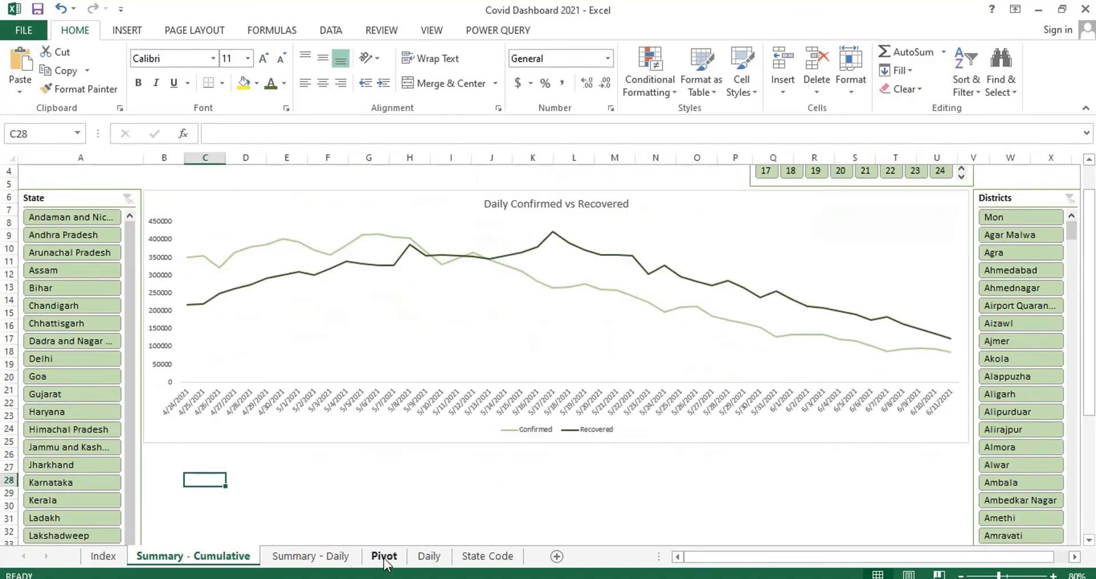
- Insert a 2-D area PivotChart from the Cumulative Confirmed vs Recovered PivotTable on the Pivot sheet and hide all its field buttons
left_click(384, 558)
left_click(908, 255)
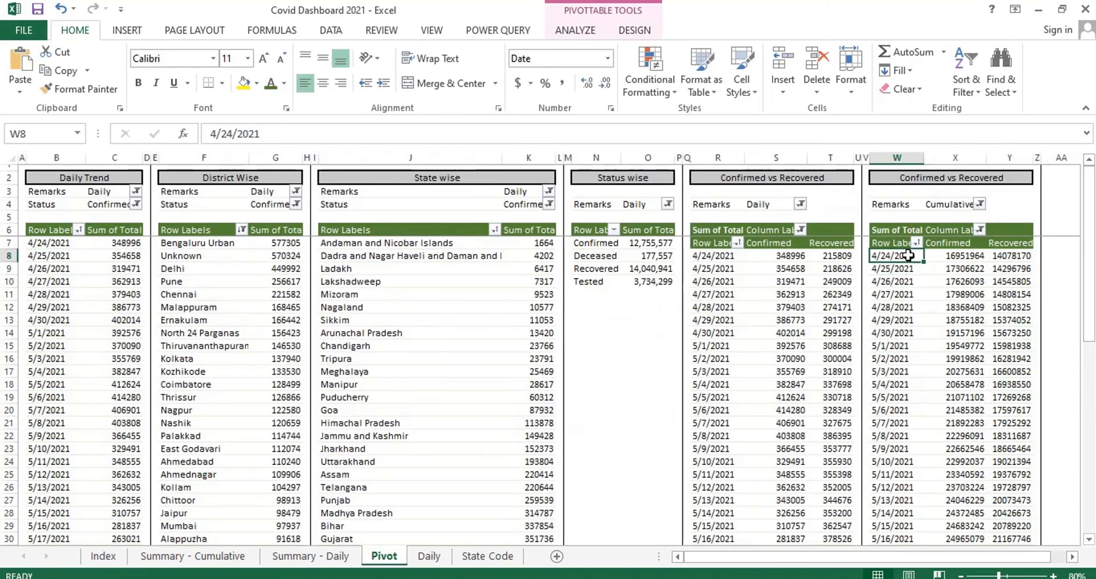
left_click(124, 30)
left_click(477, 71)
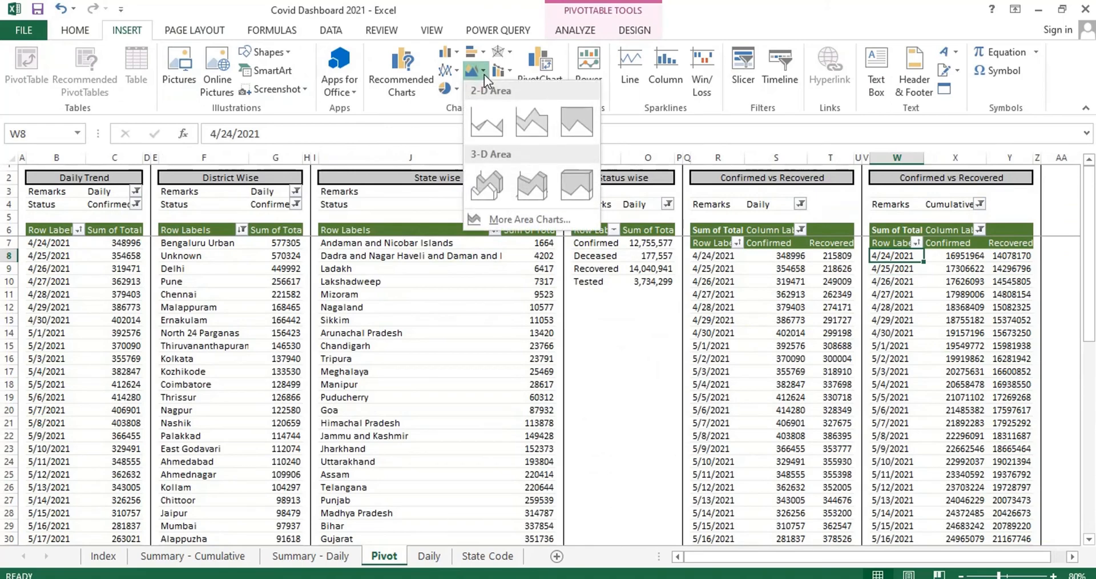
left_click(488, 123)
left_click(856, 93)
left_click(853, 168)
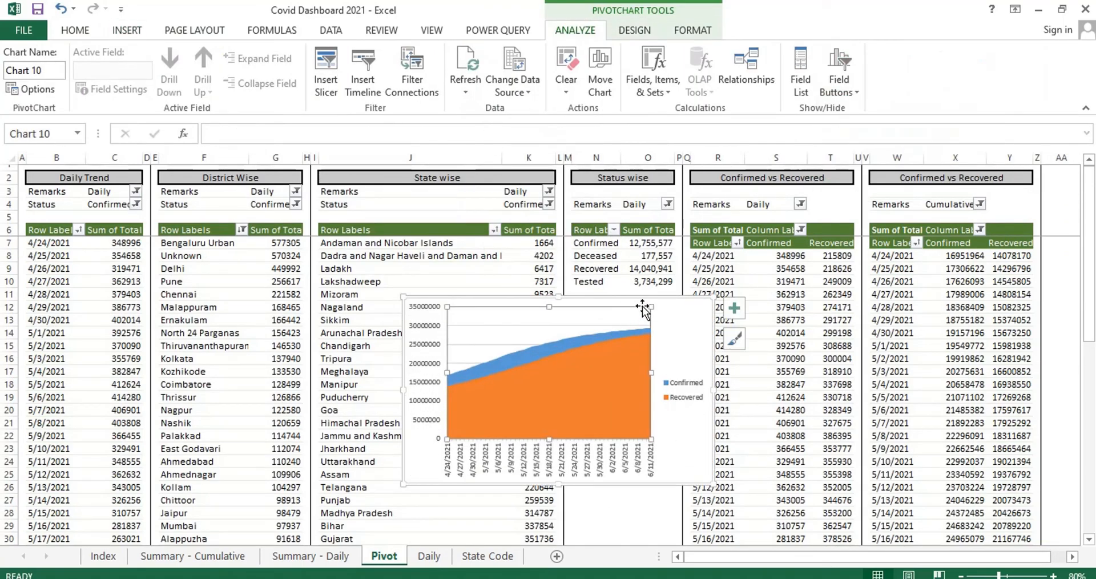
- Fill the area chart's Recovered series dark green and its Confirmed series very light green, and position the legend at the bottom
left_click(645, 352)
left_click(90, 35)
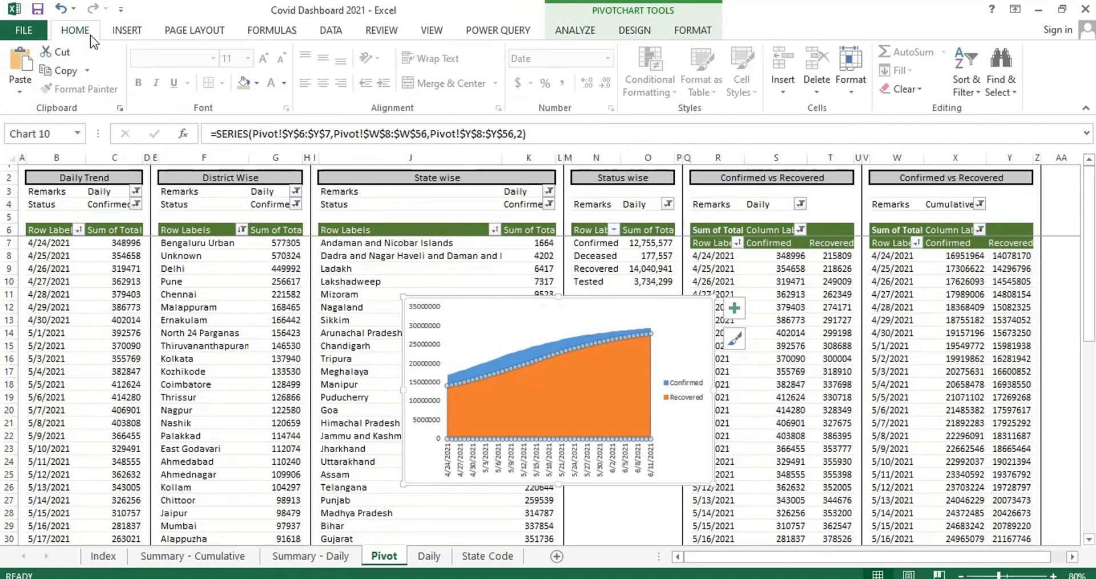
left_click(254, 84)
left_click(366, 181)
left_click(552, 346)
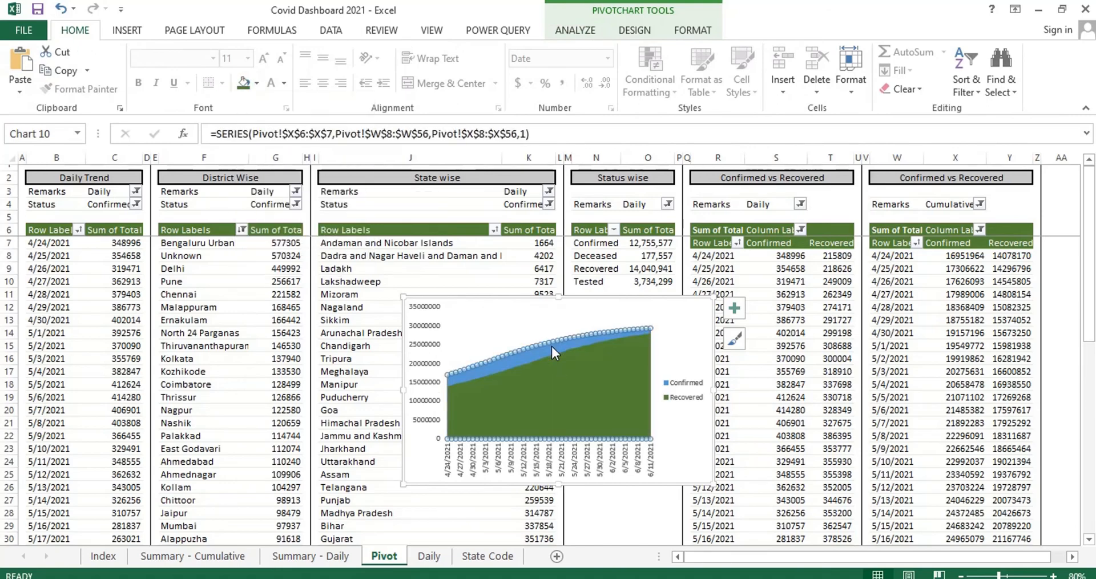
left_click(257, 83)
left_click(364, 151)
double_click(687, 385)
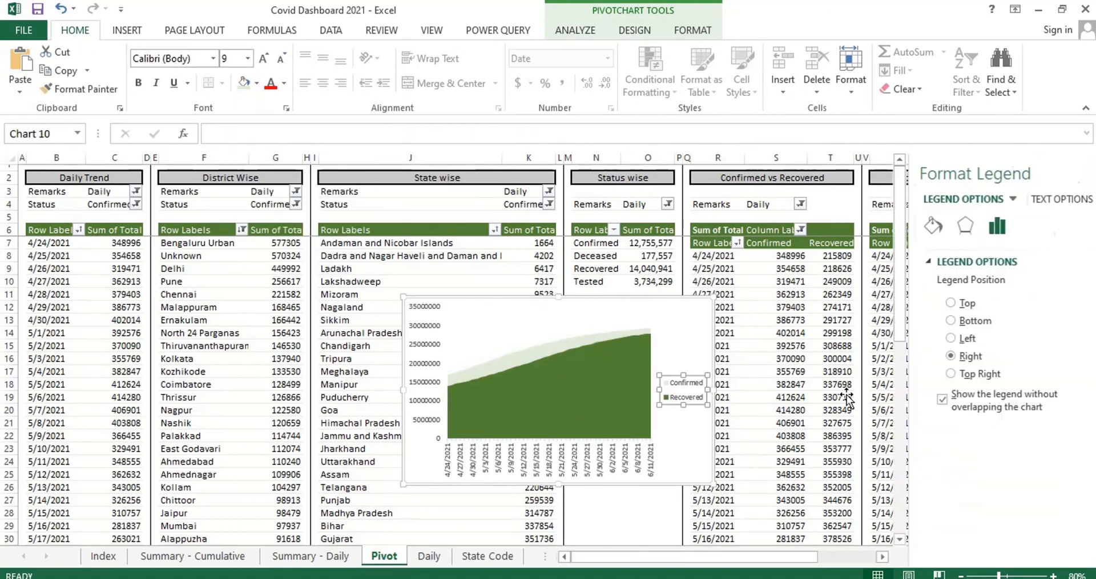
left_click(932, 321)
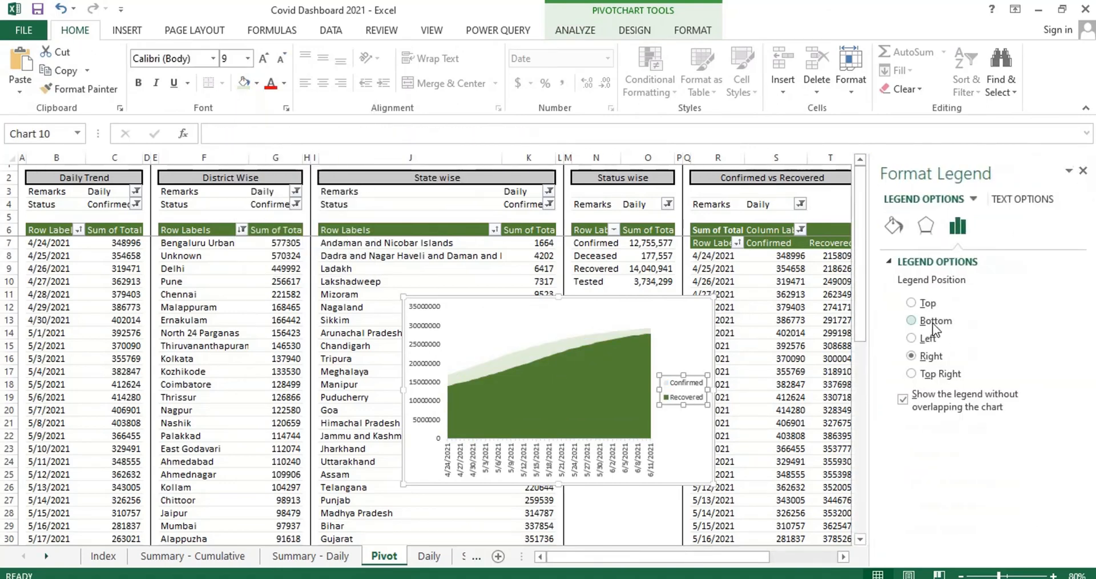
- Move the area chart from the Pivot sheet to Summary - Cumulative, directly below the line chart beside the State slicer
left_click(648, 295)
left_click(648, 303)
key("ctrl+x")
left_click(212, 558)
scroll(161, 422, "down", 1)
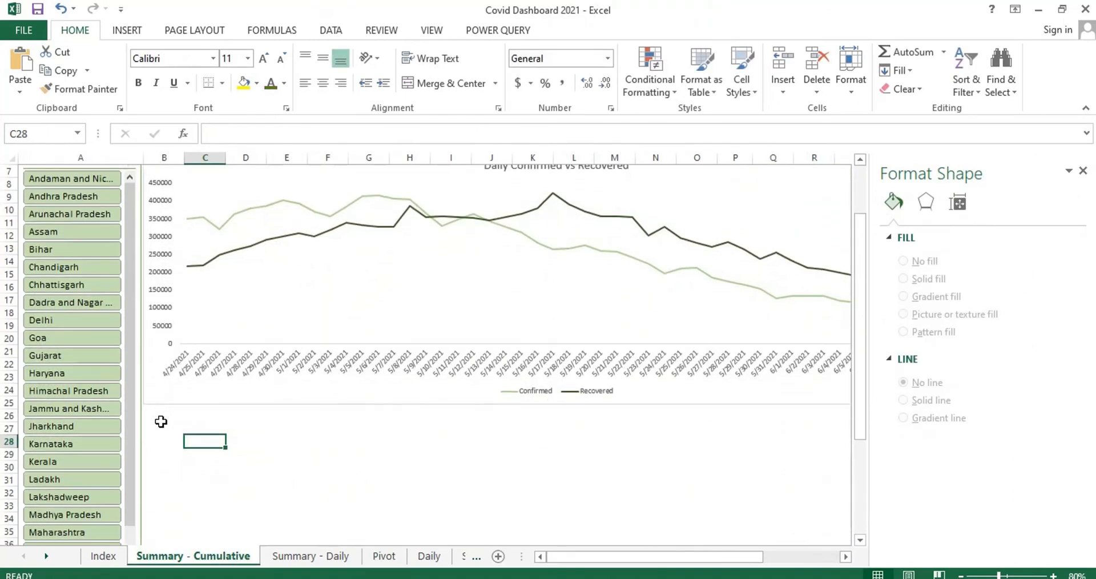
key("ctrl+v")
left_click_drag(207, 425, 208, 411)
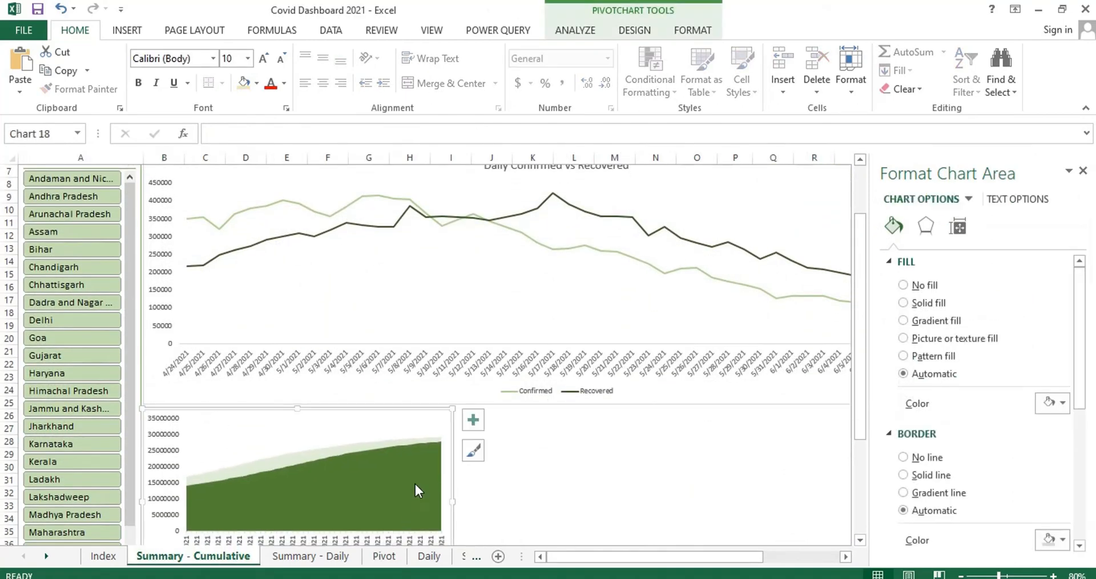
- Widen the area chart to the Districts slicer and fill its Confirmed series with a slightly darker light green
scroll(418, 491, "down", 4)
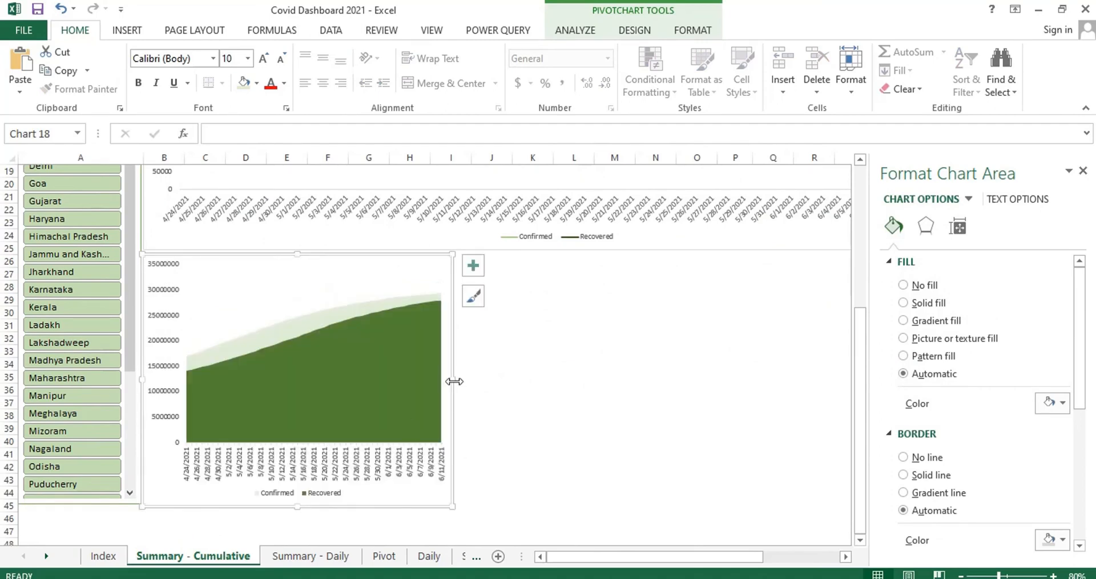
left_click_drag(454, 381, 719, 394)
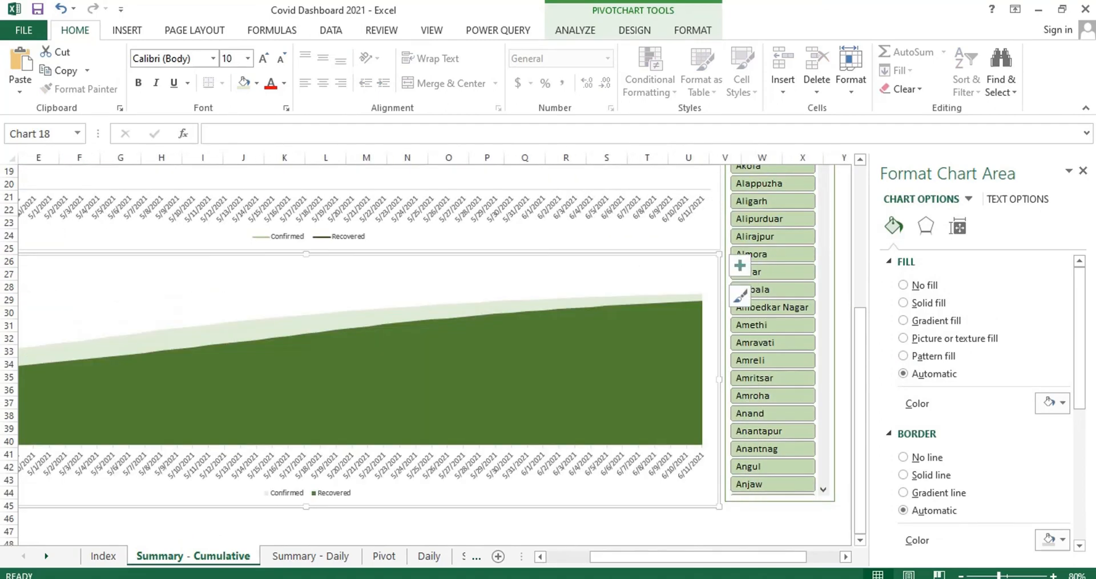
left_click(440, 313)
left_click(256, 83)
left_click(359, 122)
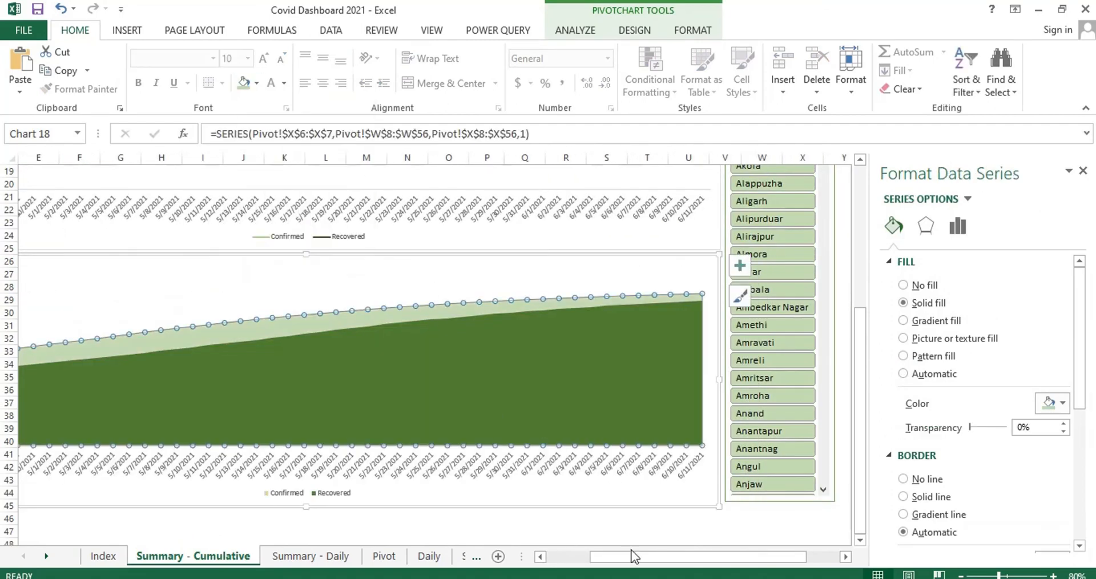
left_click_drag(632, 557, 583, 571)
left_click(94, 528)
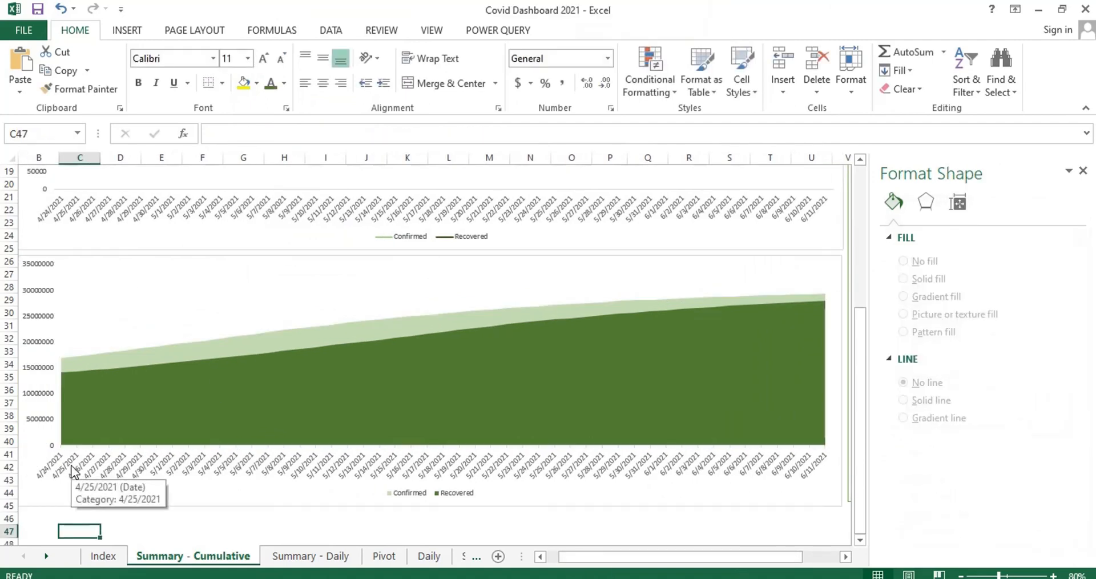
- Change the title formula in cell A1 of Summary - Cumulative to ="Covid Dashboard - Cumulative"
key("ctrl+Home")
left_click_drag(316, 138, 528, 133)
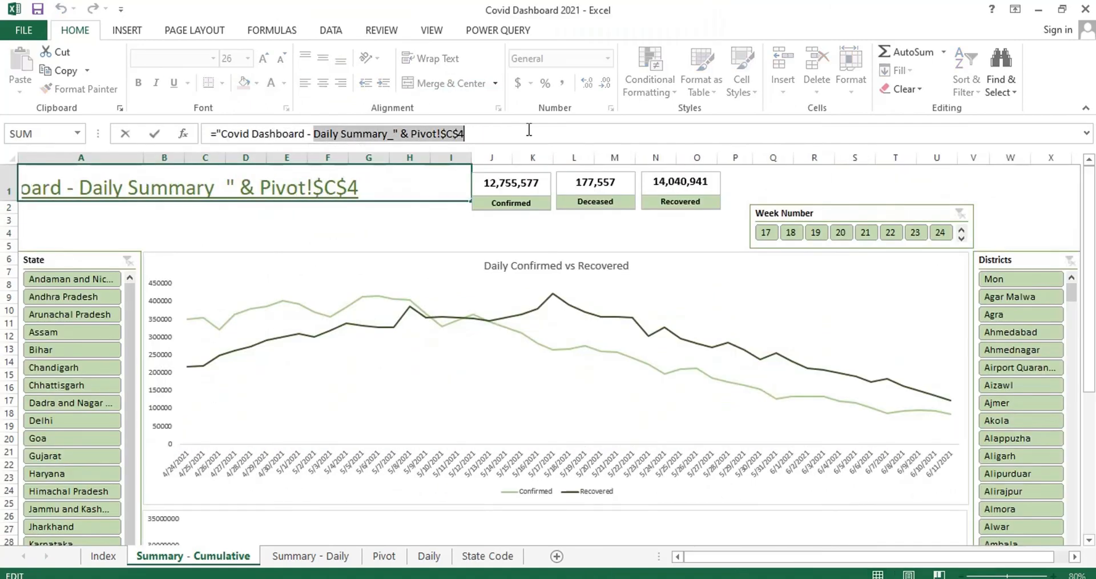
type("C")
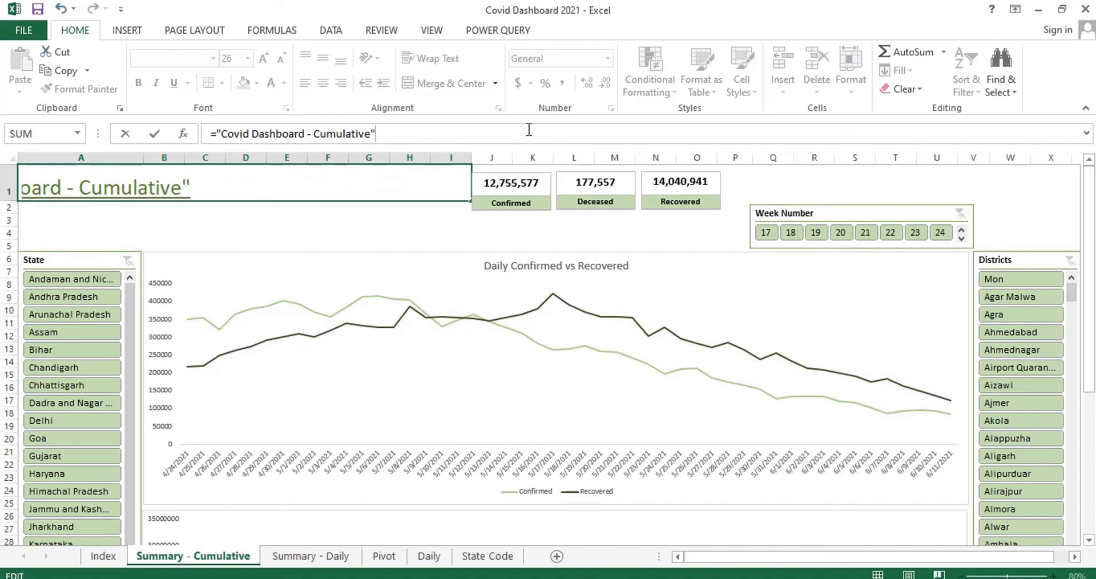
type("umulative\"")
key("Return")
left_click(735, 183)
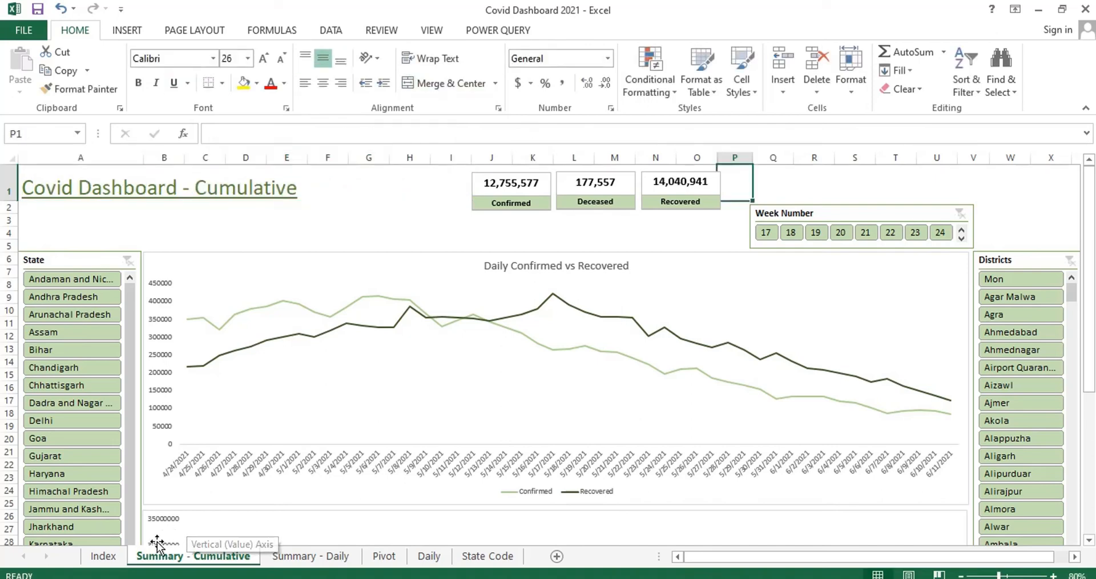
- Review the Index, Summary - Cumulative, Summary - Daily, Pivot, Daily and State Code sheets in turn, and close the Workbook Queries pane
left_click(112, 556)
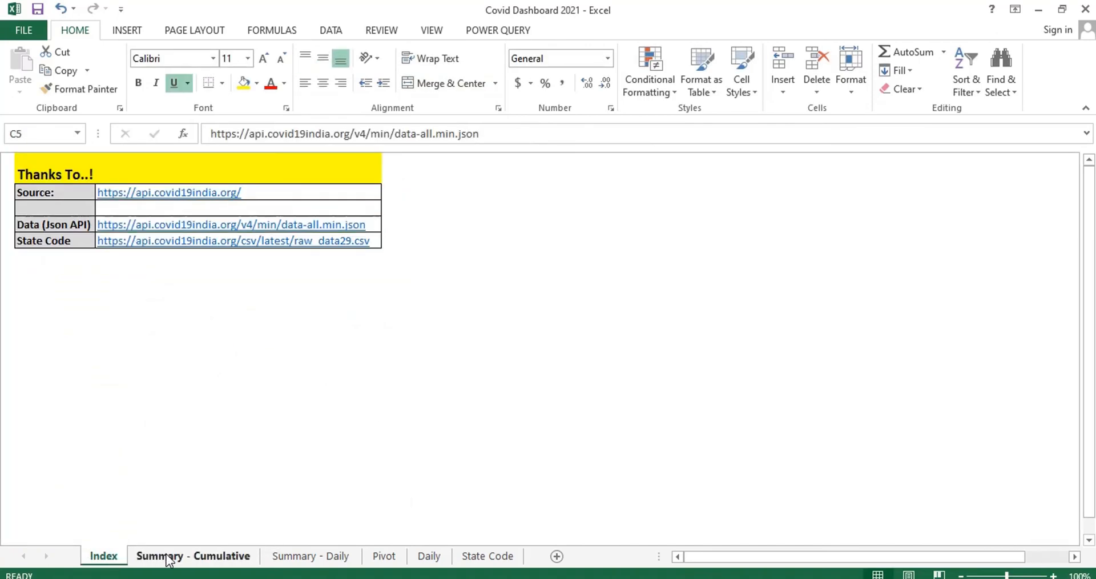
left_click(163, 557)
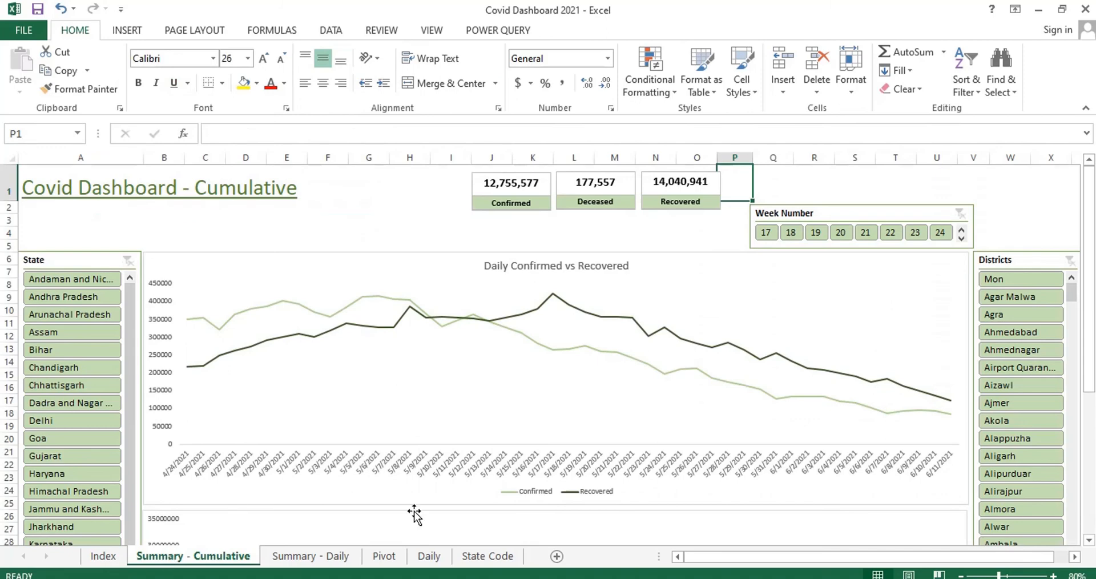
left_click(345, 549)
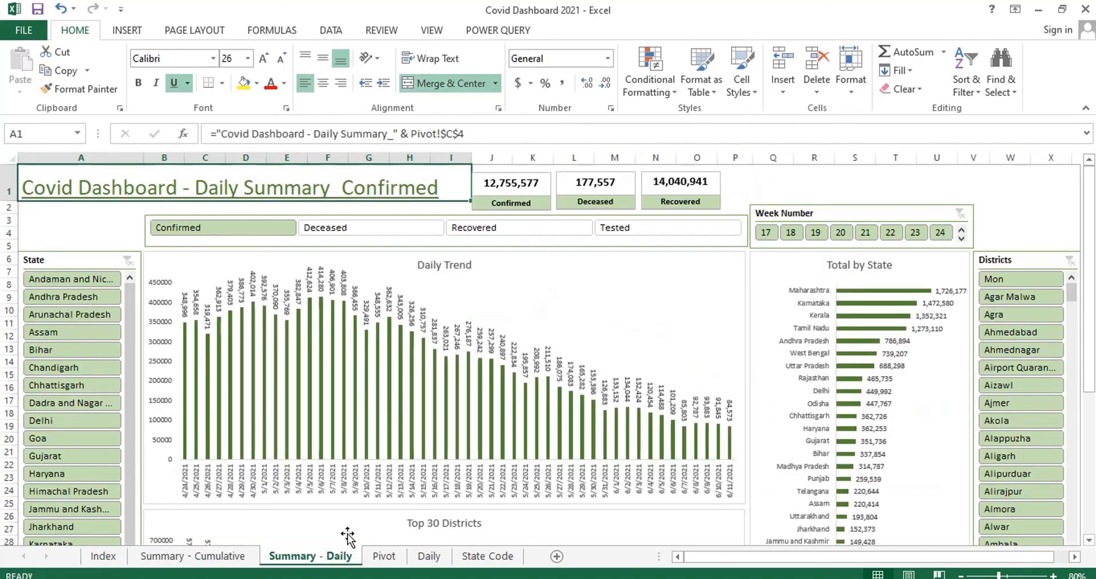
left_click(391, 557)
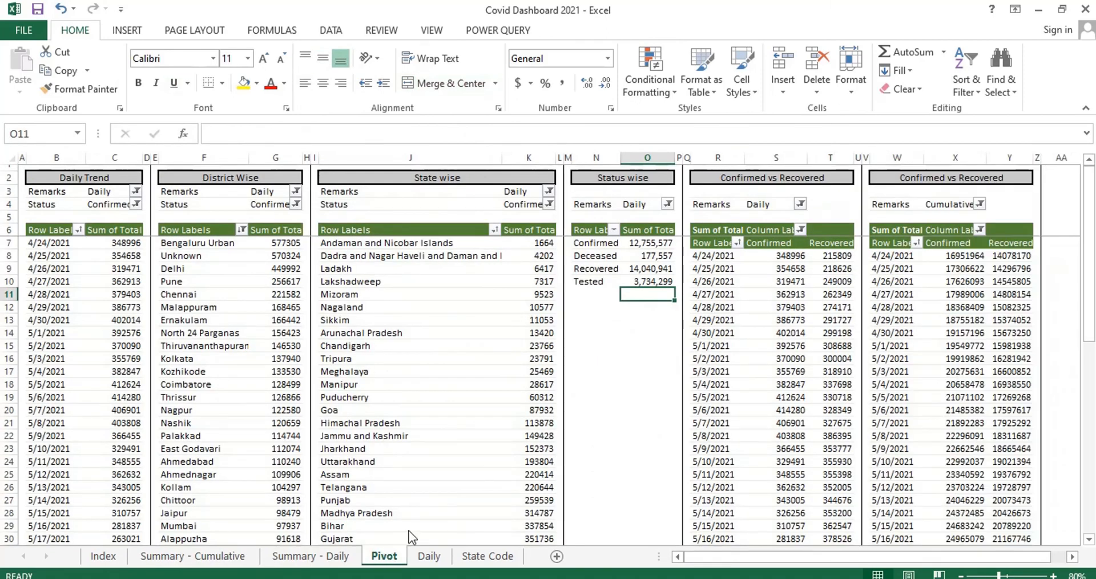
left_click(435, 554)
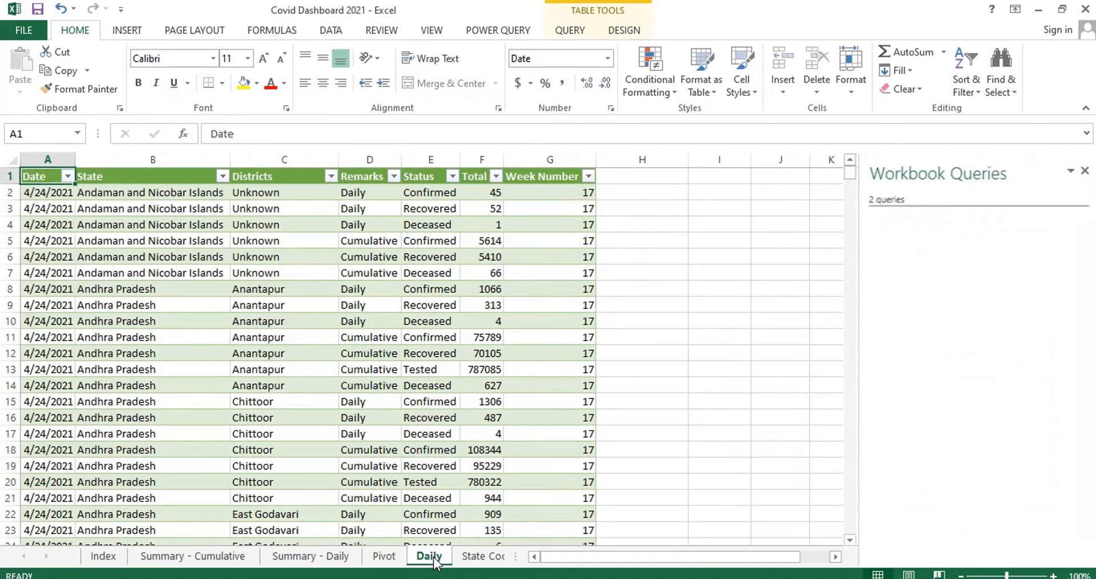
left_click(470, 557)
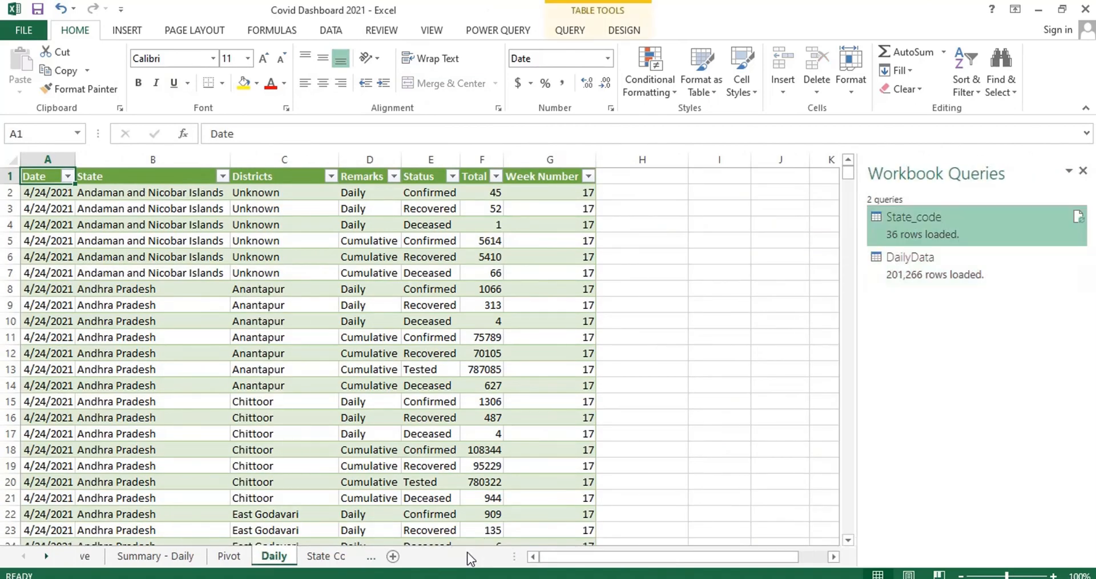
left_click(1083, 171)
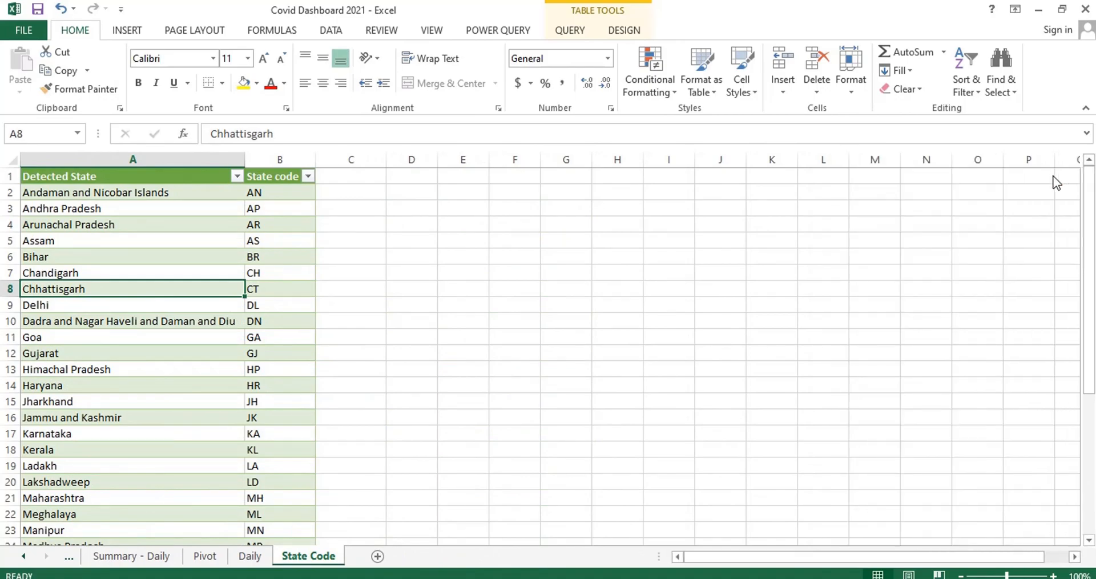
- Go back through the sheets from State Code to Index, checking the Summary - Cumulative dashboard on the way
key("ctrl+Page_Up")
key("ctrl+Page_Up")
key("ctrl+Page_Up")
key("ctrl+Page_Up")
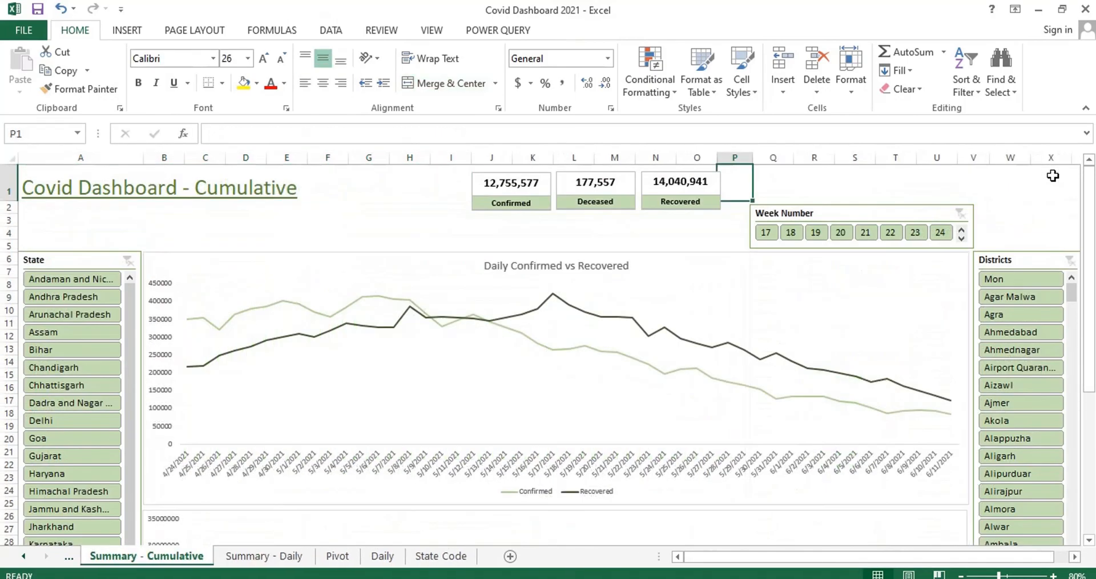
key("ctrl+Page_Up")
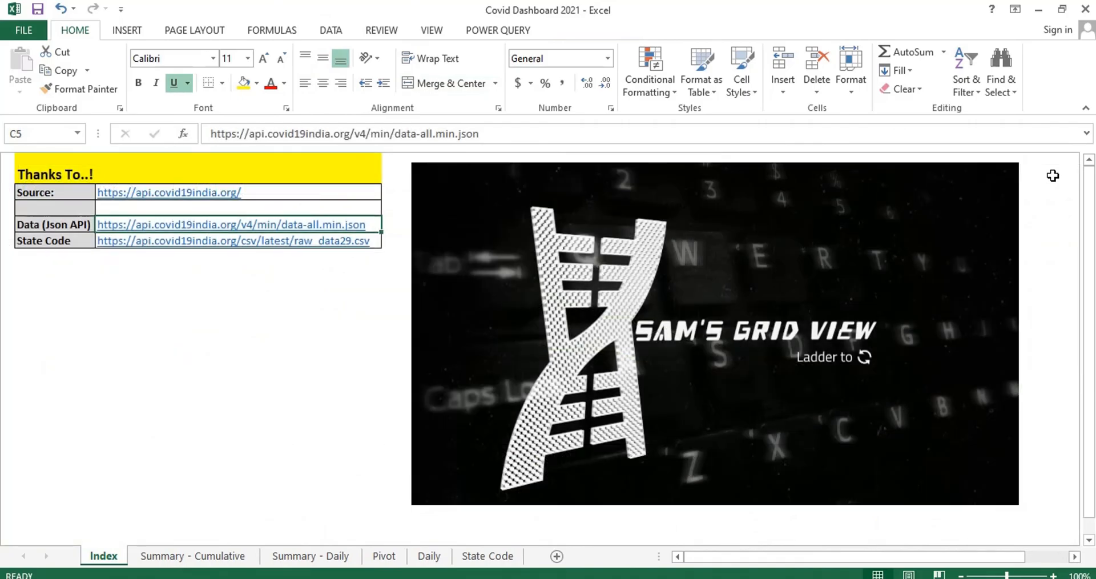